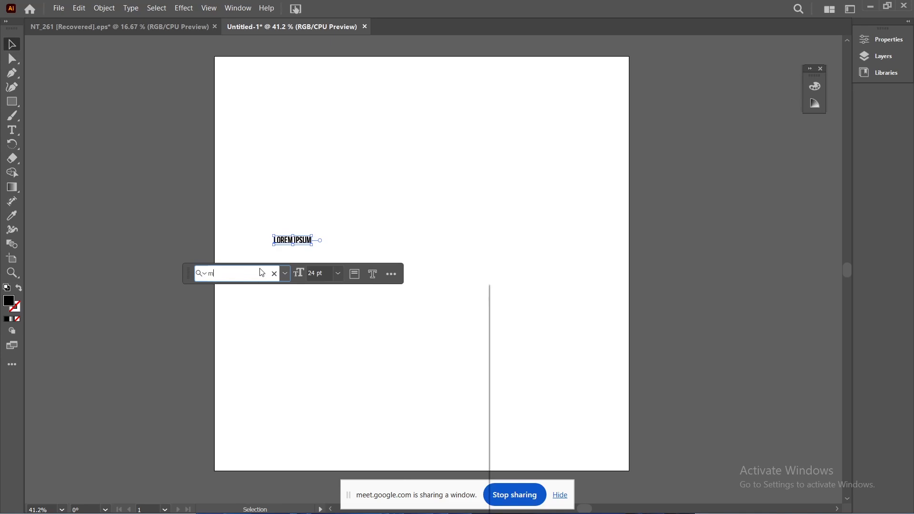
pyautogui.write('e')
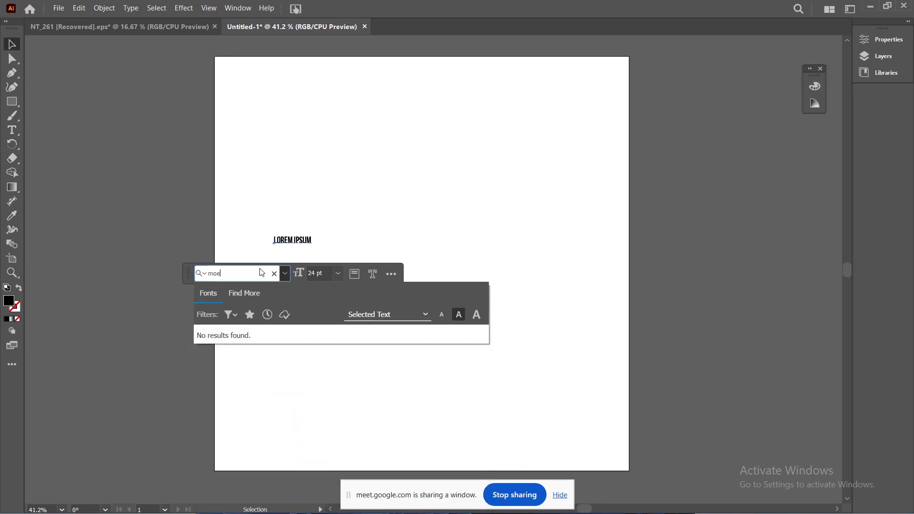
pyautogui.press('BackSpace')
pyautogui.write('q')
pyautogui.press('BackSpace')
pyautogui.write('r')
pyautogui.press('BackSpace')
pyautogui.write('q')
pyautogui.press('BackSpace')
pyautogui.press('BackSpace')
pyautogui.press('BackSpace')
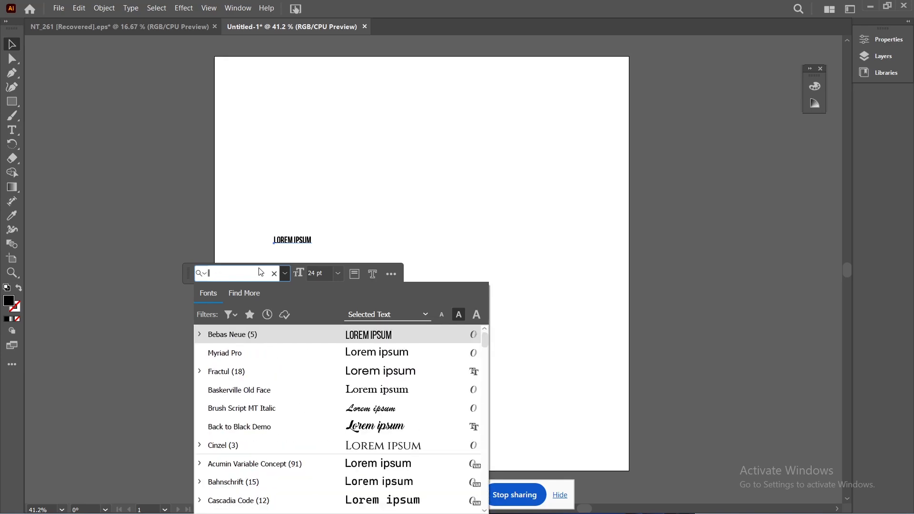
pyautogui.press('Escape')
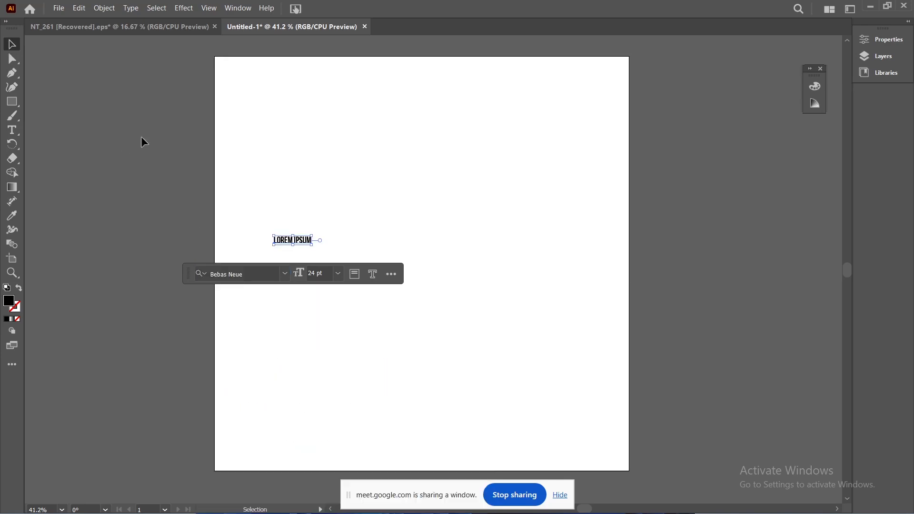
# Enlarge the LOREM IPSUM placeholder text to about 166 pt and place it near the middle of the artboard.
pyautogui.moveTo(305, 235); pyautogui.dragTo(306, 179)
pyautogui.hotkey('ctrl', 'z')
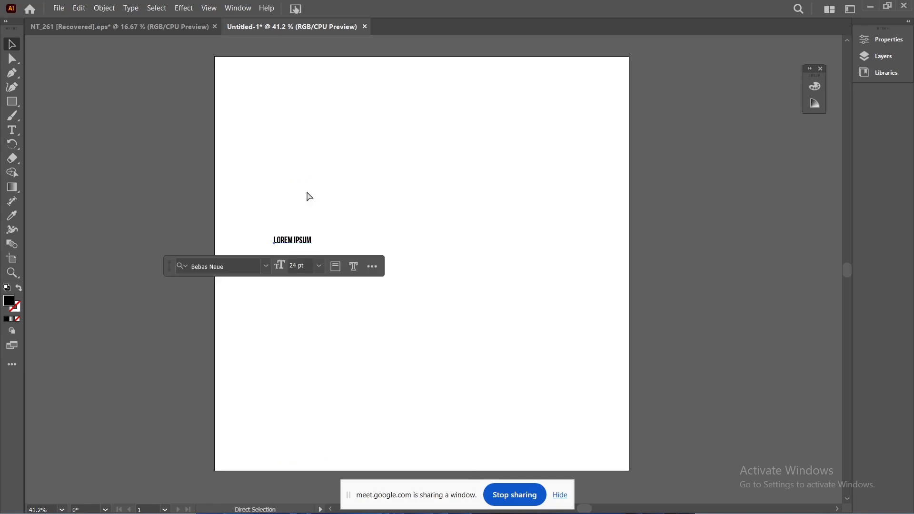
pyautogui.moveTo(293, 234); pyautogui.dragTo(300, 194)
pyautogui.moveTo(299, 235); pyautogui.dragTo(299, 180)
pyautogui.moveTo(310, 213); pyautogui.dragTo(476, 288)
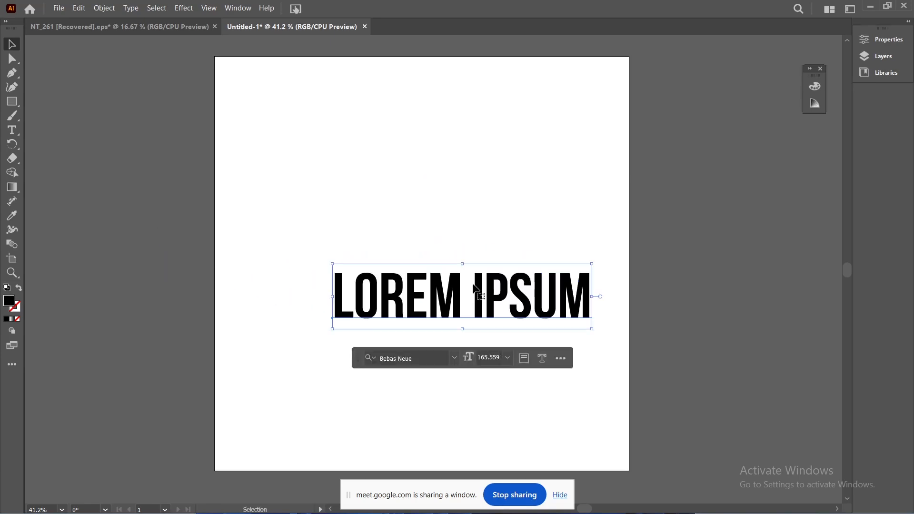
# Replace the whole placeholder text with the word YOUTUBE.
pyautogui.doubleClick(475, 285)
pyautogui.hotkey('ctrl', 'a')
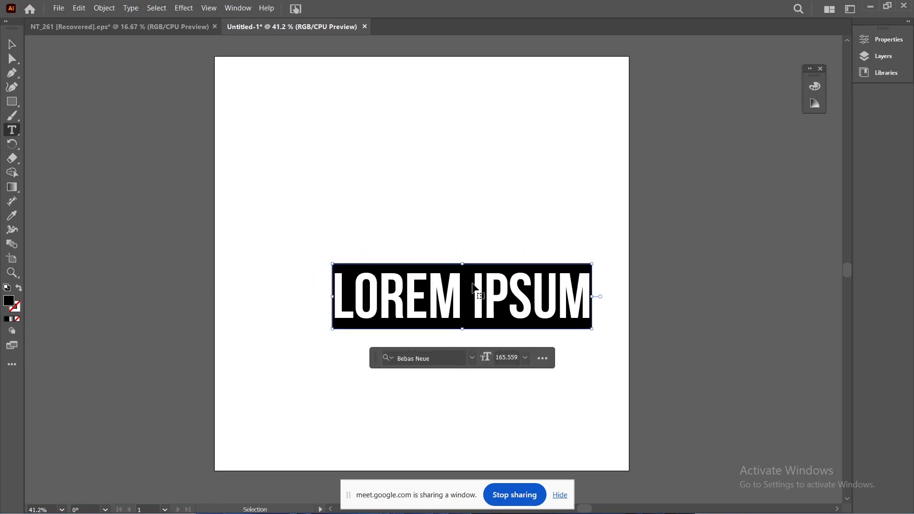
pyautogui.write('YOUTUBE')
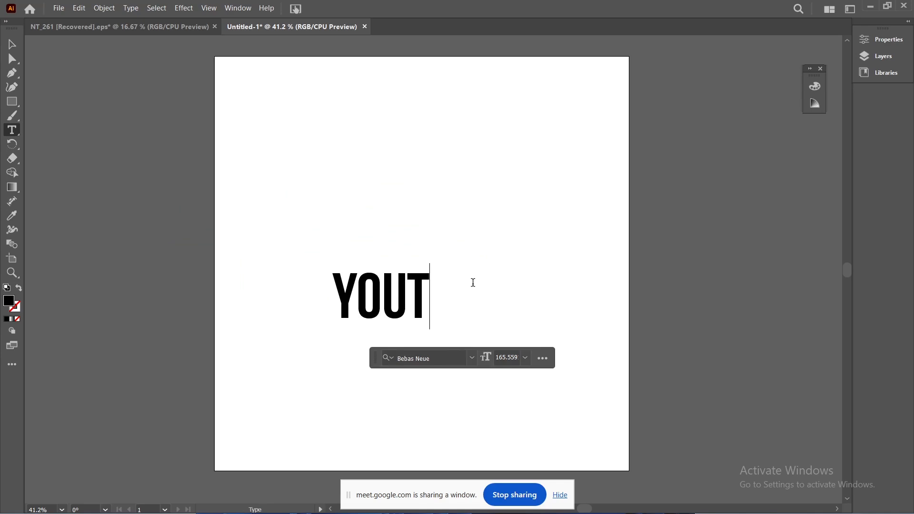
# Browse the available fonts with their previews for the YOUTUBE text.
pyautogui.click(474, 358)
pyautogui.scroll(-5, 490, 367)
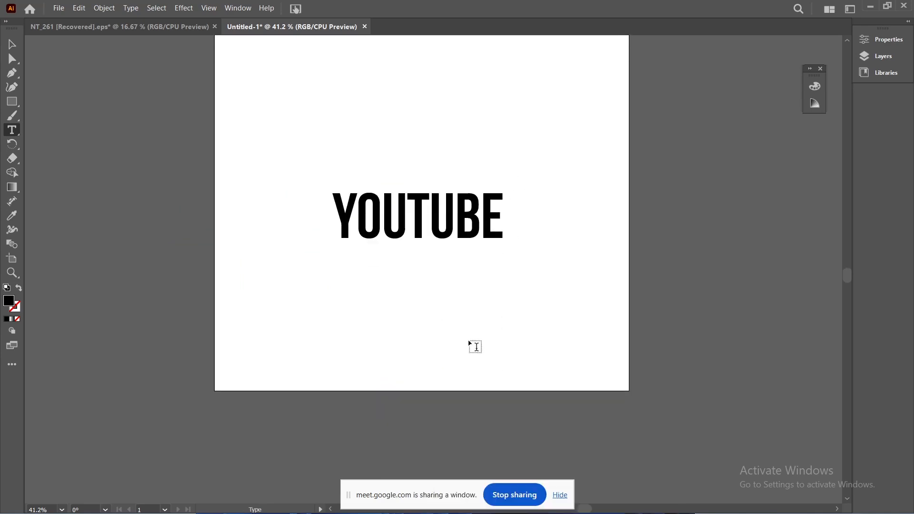
pyautogui.click(429, 254)
pyautogui.scroll(-15, 441, 397)
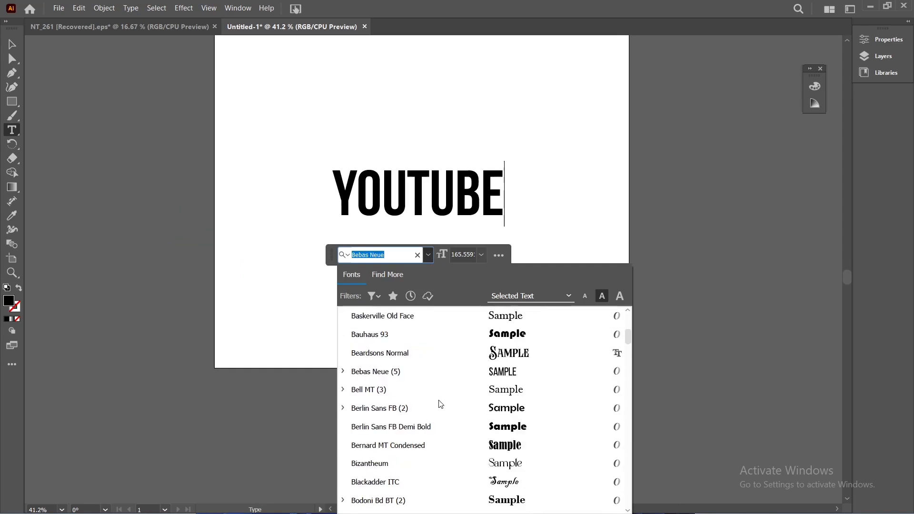
pyautogui.scroll(-15, 439, 404)
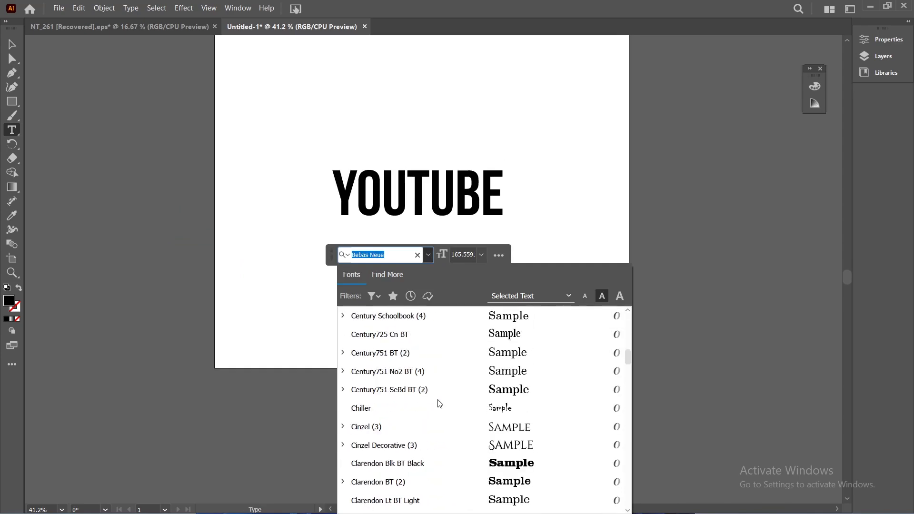
pyautogui.scroll(-12, 439, 404)
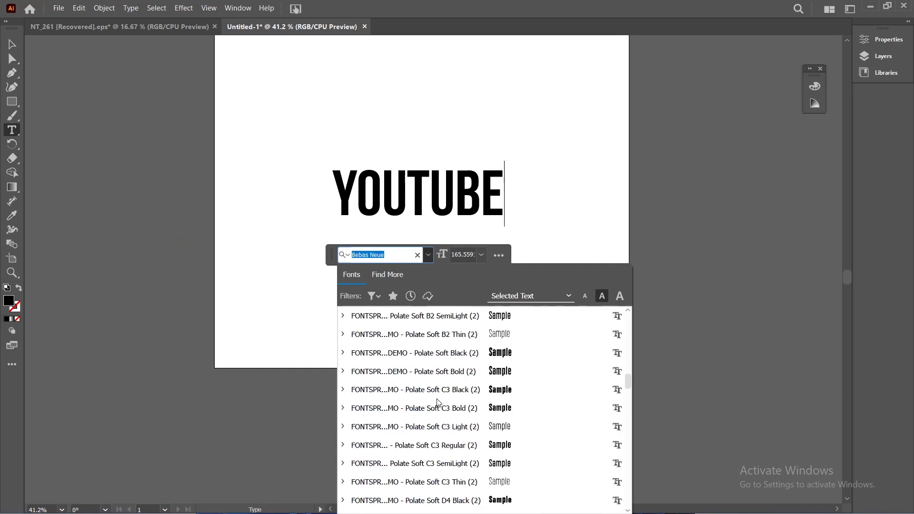
pyautogui.scroll(5, 452, 404)
pyautogui.scroll(10, 452, 403)
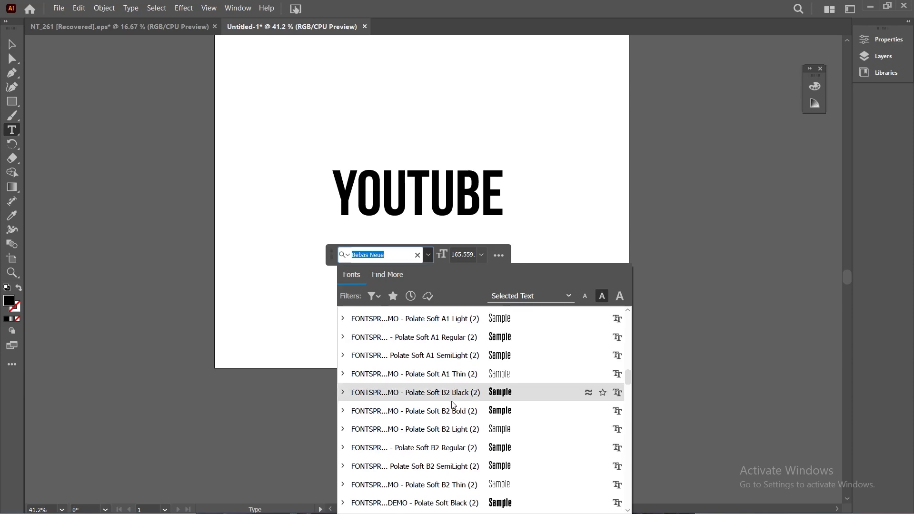
pyautogui.scroll(15, 453, 404)
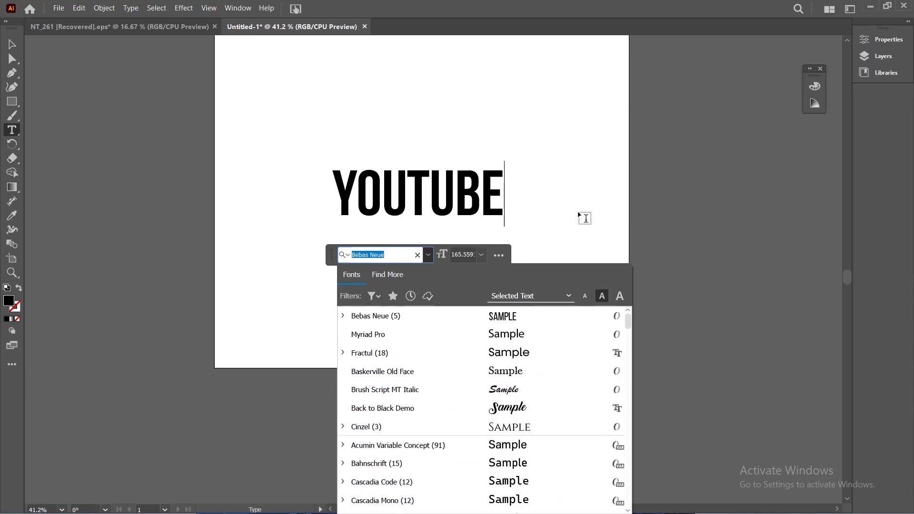
# Shift the YOUTUBE text slightly left and down on the artboard and keep it selected.
pyautogui.click(14, 44)
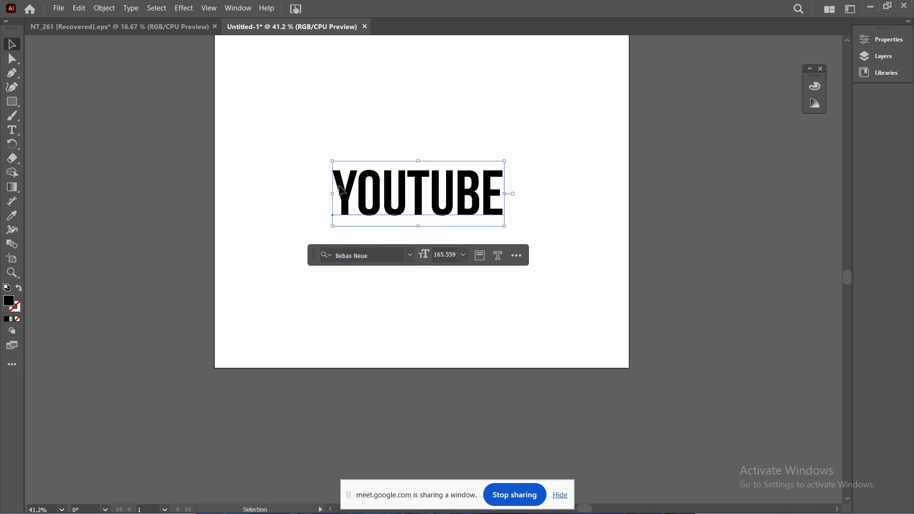
pyautogui.moveTo(418, 196)
pyautogui.mouseDown()
pyautogui.moveTo(416, 219)
pyautogui.moveTo(415, 193)
pyautogui.moveTo(433, 217)
pyautogui.moveTo(432, 204)
pyautogui.mouseUp()
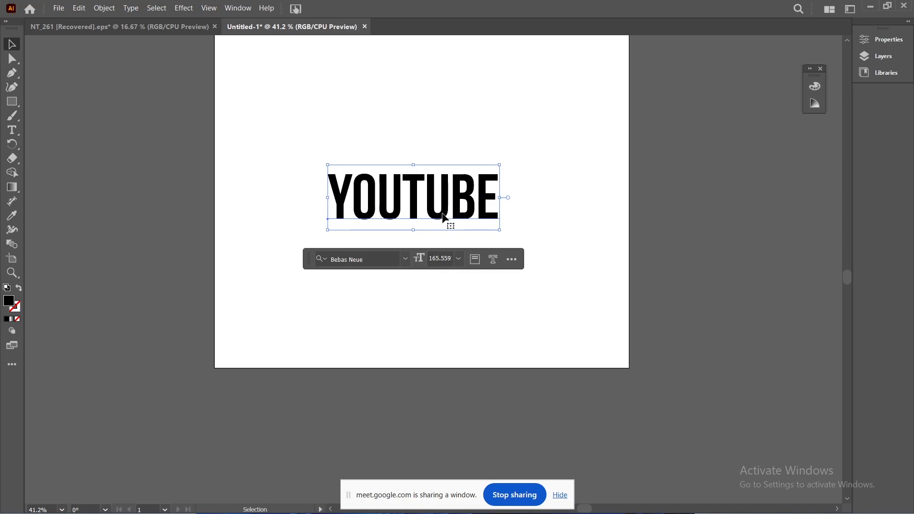
pyautogui.click(474, 320)
pyautogui.click(450, 212)
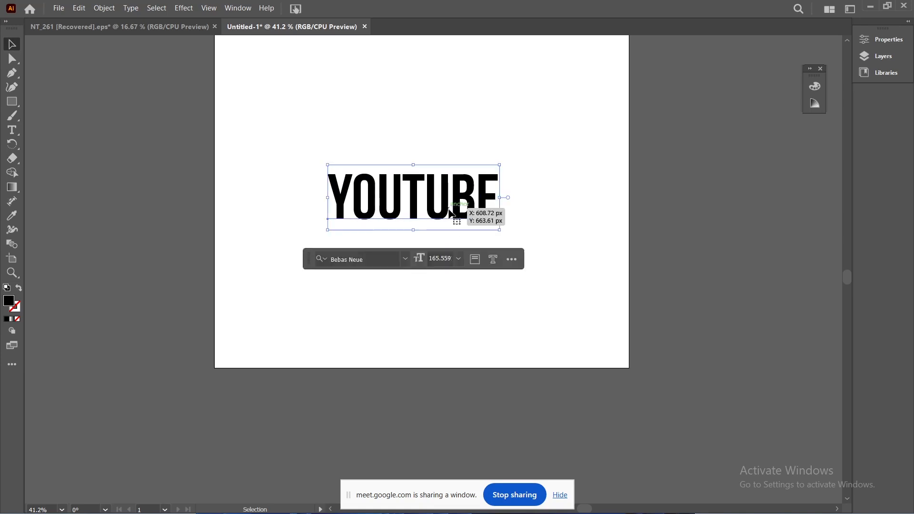
# Try converting the YOUTUBE text to outlines, and undo the conversion.
pyautogui.rightClick(430, 240)
pyautogui.click(424, 213)
pyautogui.rightClick(423, 213)
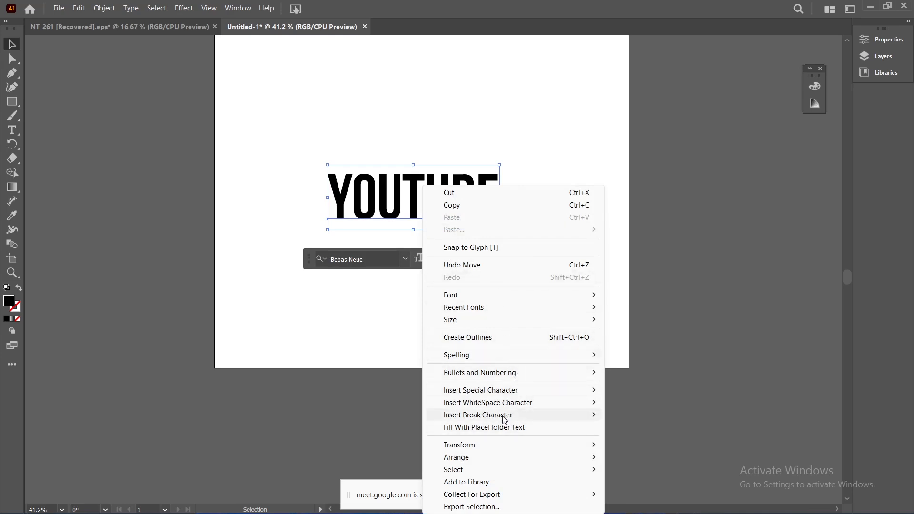
pyautogui.click(536, 340)
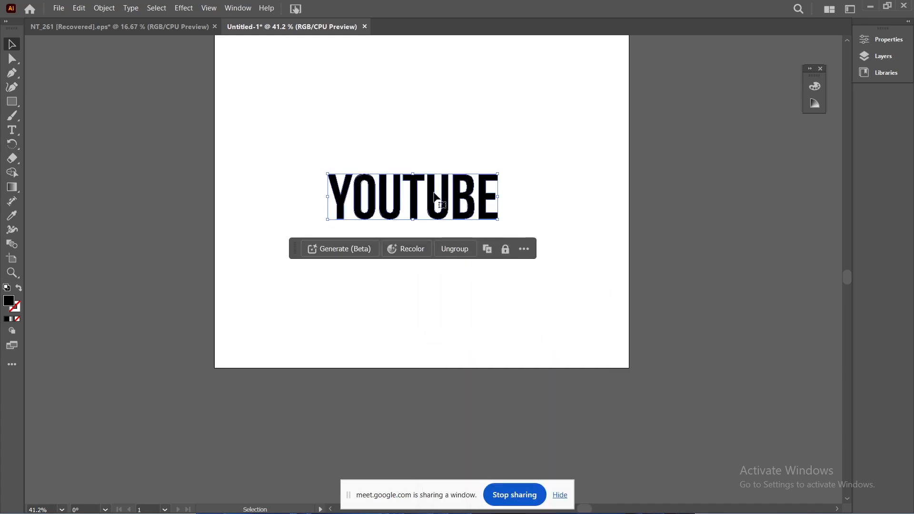
pyautogui.hotkey('ctrl', 'z')
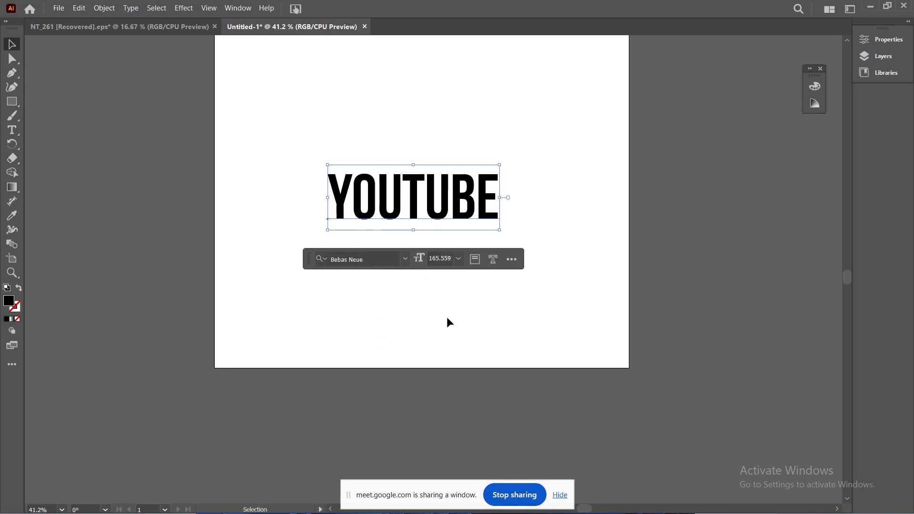
pyautogui.press('t')
pyautogui.moveTo(412, 195); pyautogui.dragTo(512, 184)
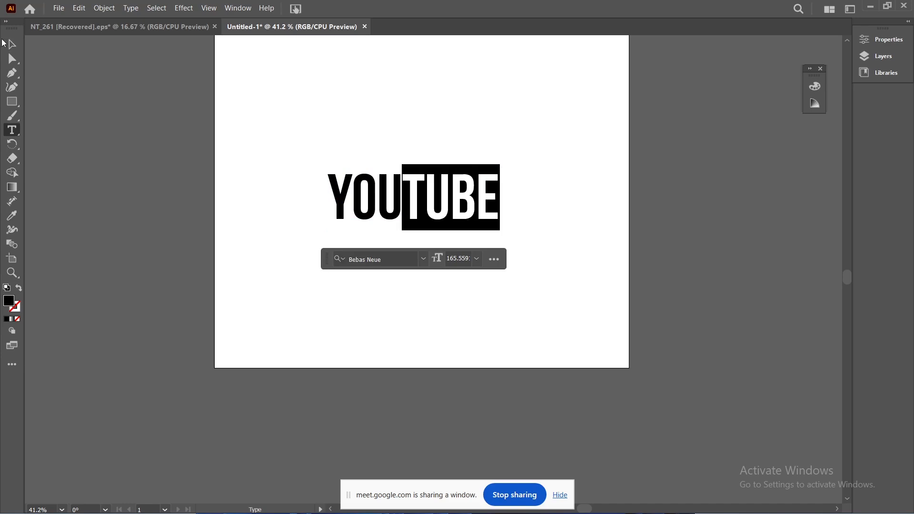
pyautogui.press('Escape')
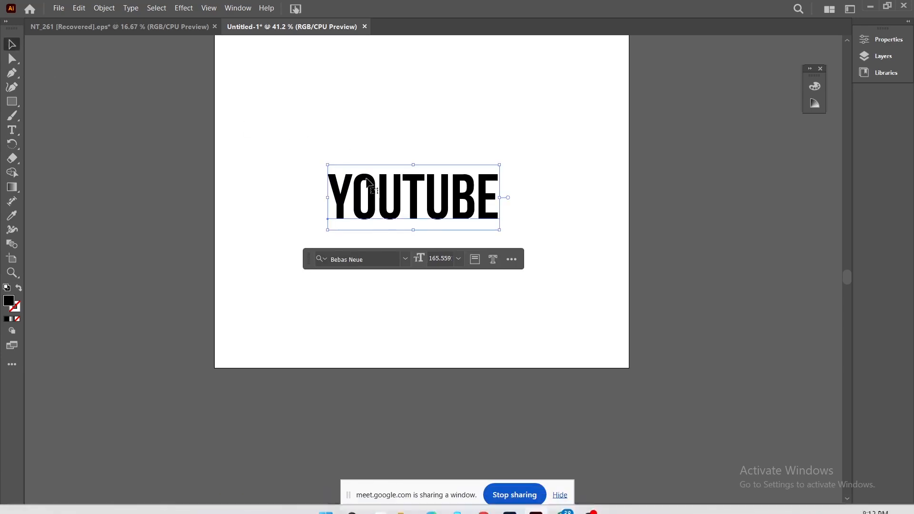
# Convert the YOUTUBE text to outlines and deselect it.
pyautogui.rightClick(412, 196)
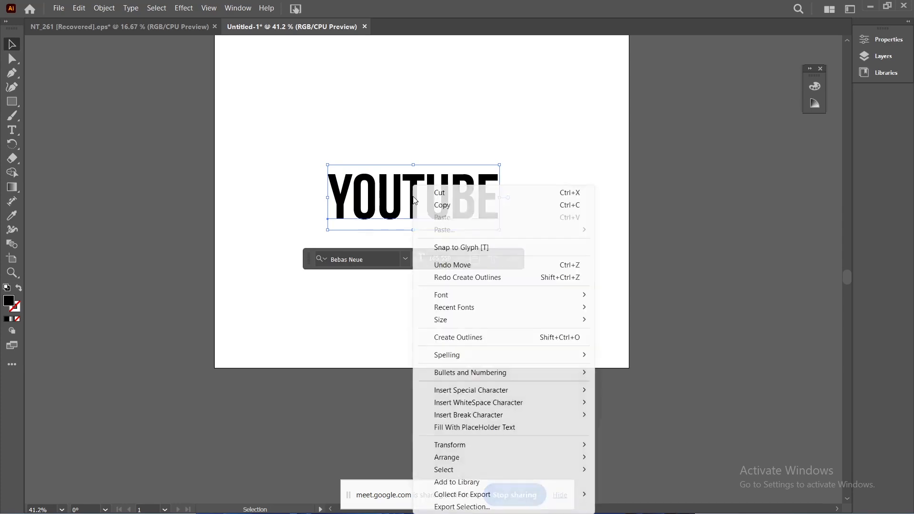
pyautogui.click(483, 337)
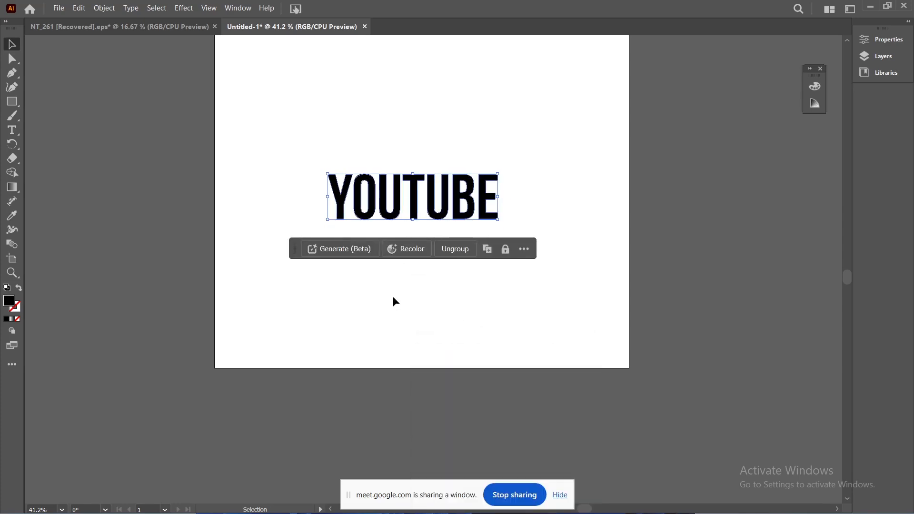
pyautogui.click(372, 207)
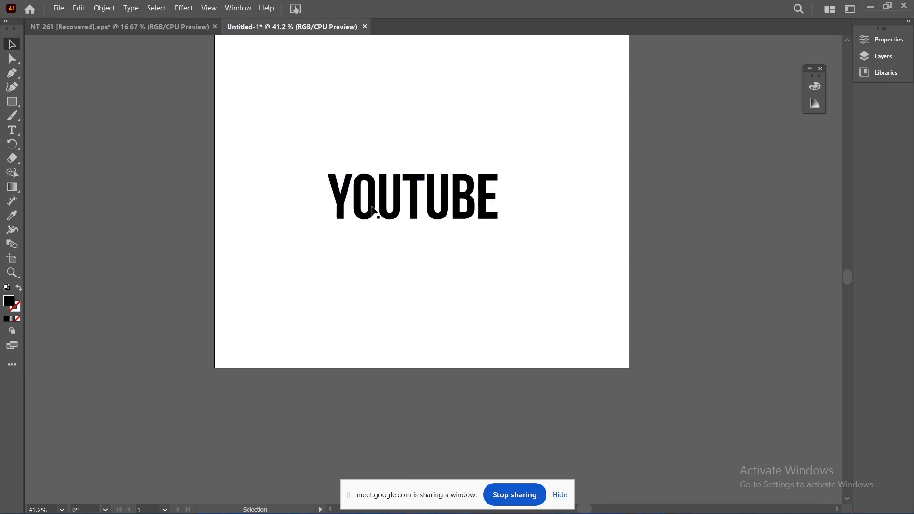
# Ungroup the outlined YOUTUBE lettering into separate letter shapes and clear the selection.
pyautogui.doubleClick(374, 210)
pyautogui.click(375, 218)
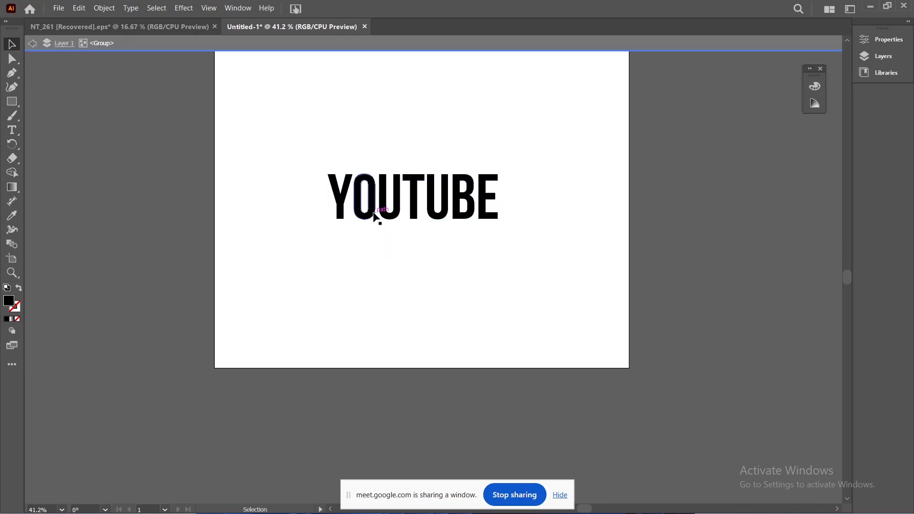
pyautogui.doubleClick(285, 130)
pyautogui.click(358, 193)
pyautogui.rightClick(362, 191)
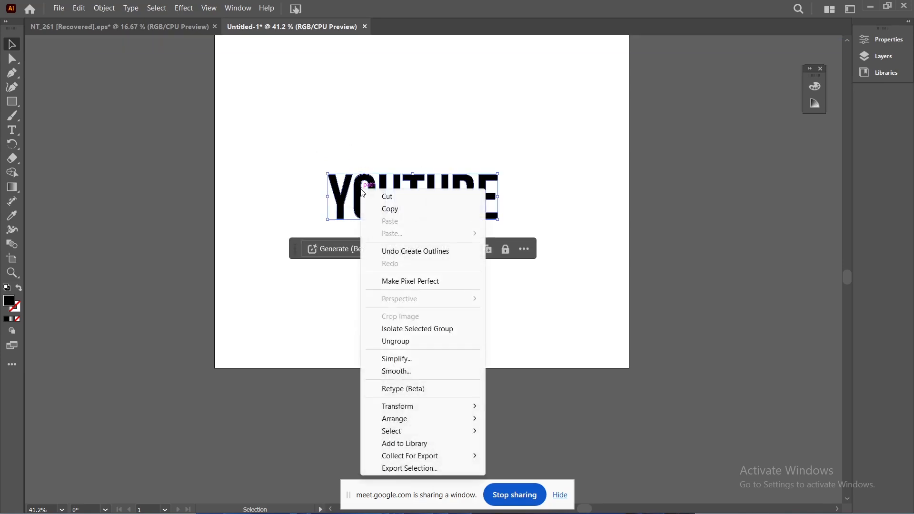
pyautogui.click(404, 341)
pyautogui.click(417, 100)
# Select the YOUTUBE letters one after another to check that each is a separate shape.
pyautogui.click(343, 205)
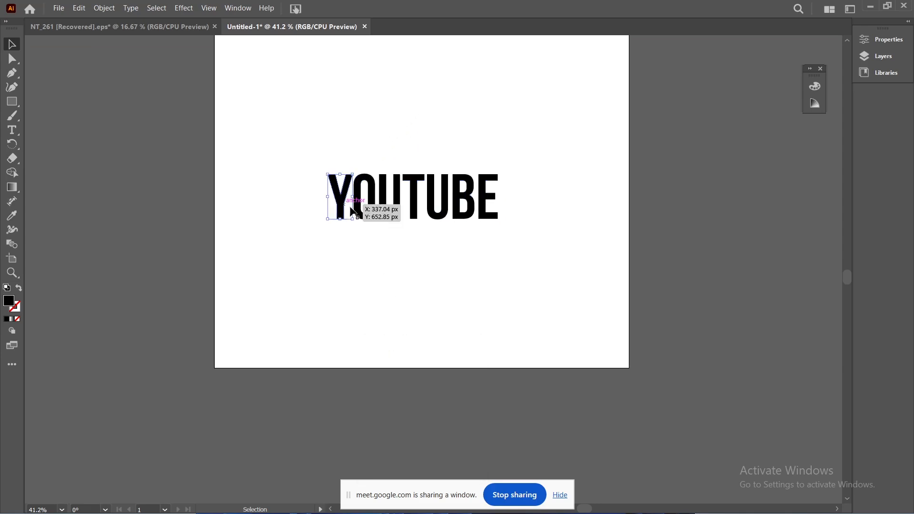
pyautogui.click(368, 214)
pyautogui.click(413, 212)
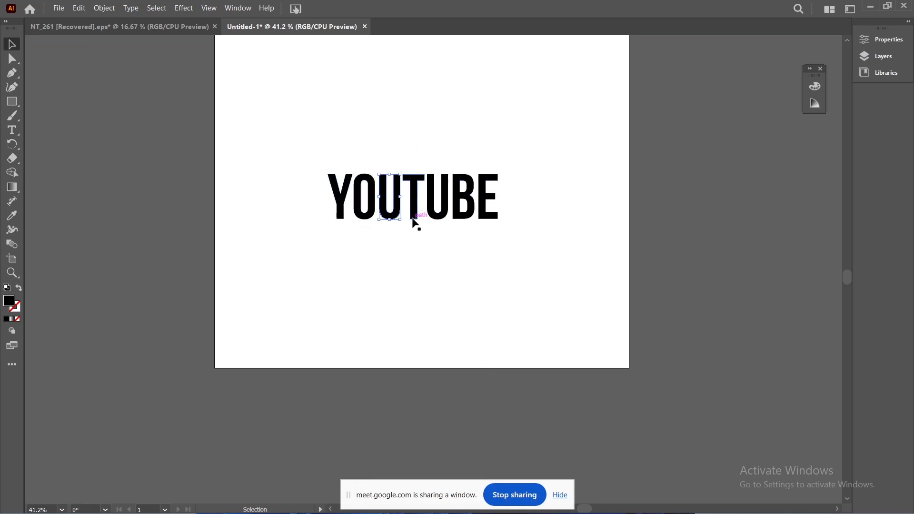
pyautogui.click(439, 220)
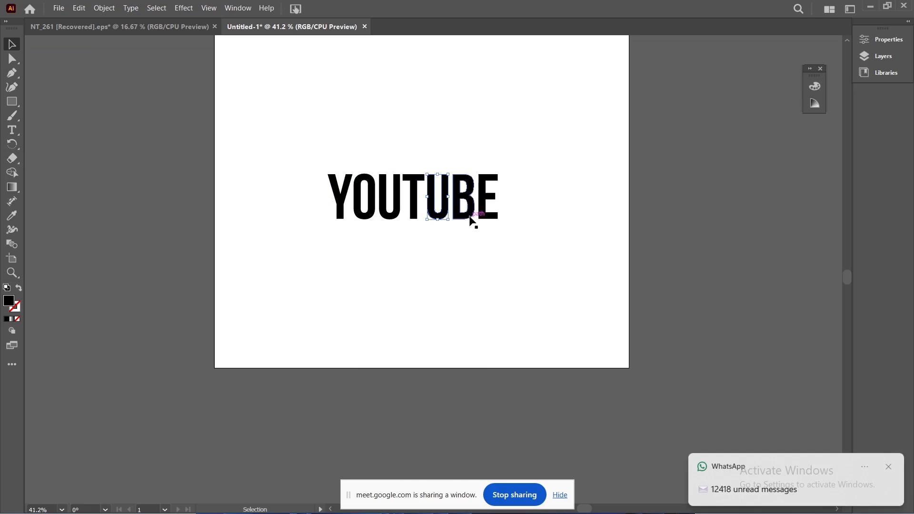
pyautogui.click(472, 219)
pyautogui.click(490, 223)
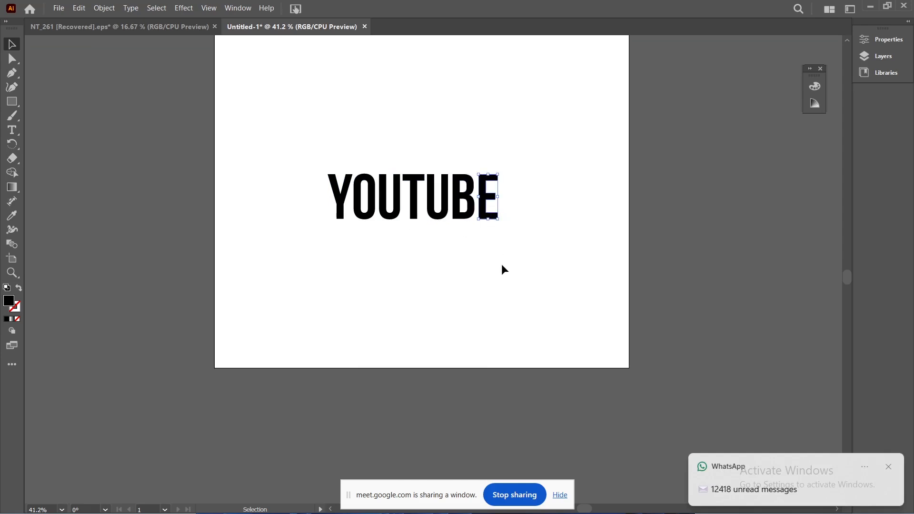
# Switch to WhatsApp and bring the YouTube typography reference image from the chat into the Illustrator document beside the lettering.
pyautogui.hotkey('alt', 'Tab')
pyautogui.hotkey('alt', 'Tab')
pyautogui.hotkey('alt', 'Tab')
pyautogui.hotkey('alt', 'Tab')
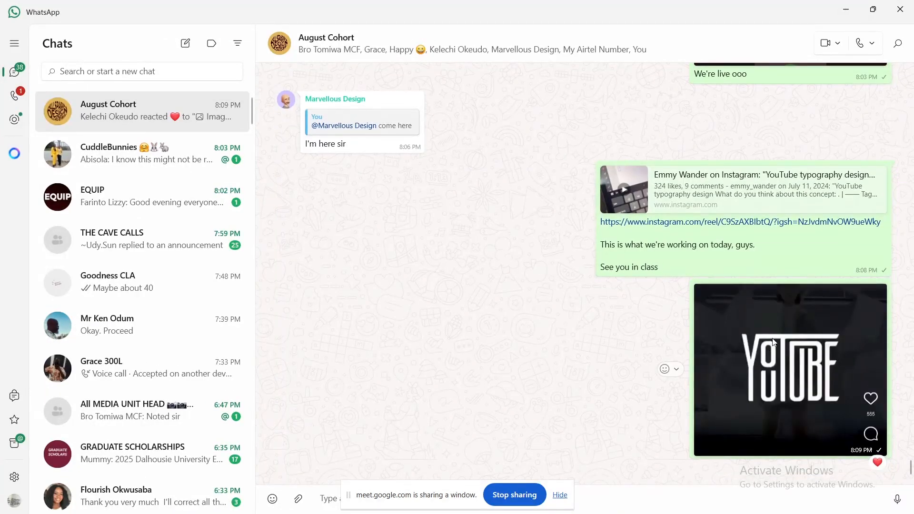
pyautogui.moveTo(773, 339)
pyautogui.mouseDown()
pyautogui.moveTo(669, 411)
pyautogui.moveTo(498, 497)
pyautogui.moveTo(491, 513)
pyautogui.moveTo(490, 504)
pyautogui.moveTo(533, 506)
pyautogui.moveTo(486, 331)
pyautogui.moveTo(170, 191)
pyautogui.moveTo(170, 234)
pyautogui.mouseUp()
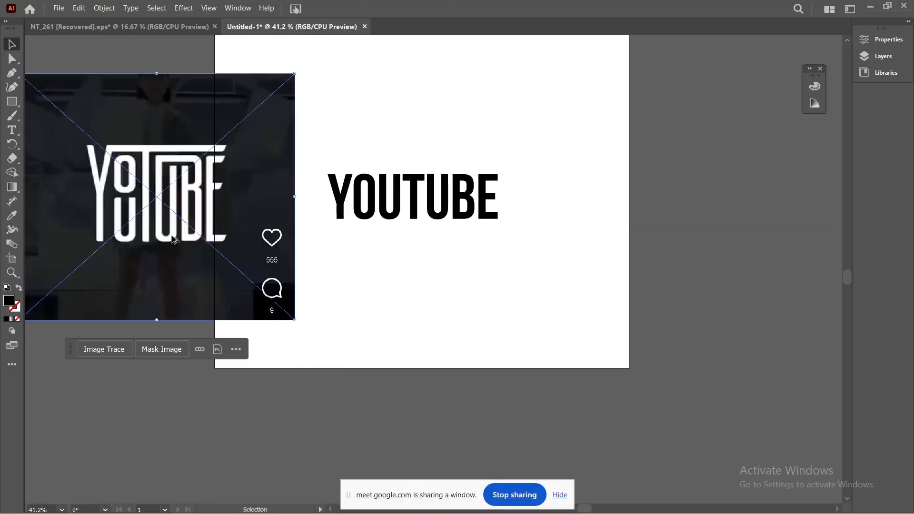
pyautogui.scroll(-2, 174, 239)
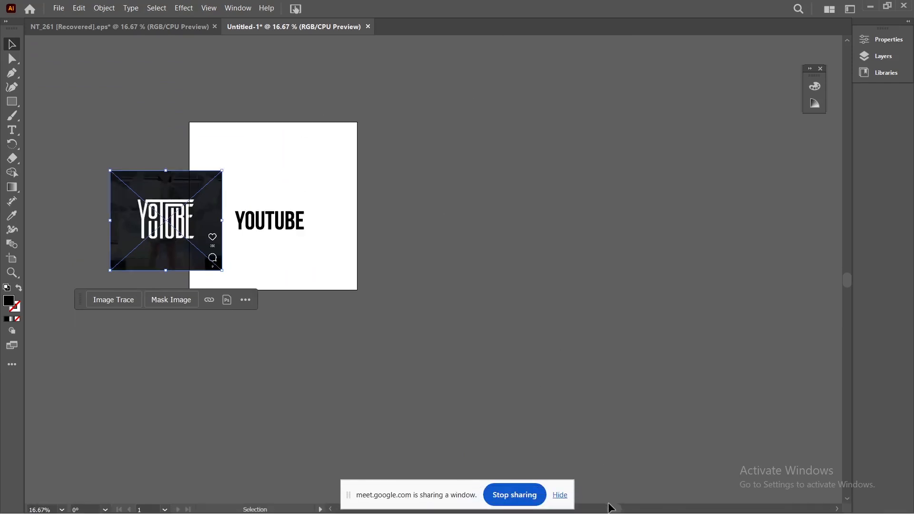
pyautogui.scroll(-3, 608, 508)
pyautogui.scroll(2, 607, 509)
pyautogui.hscroll(-10, 616, 510)
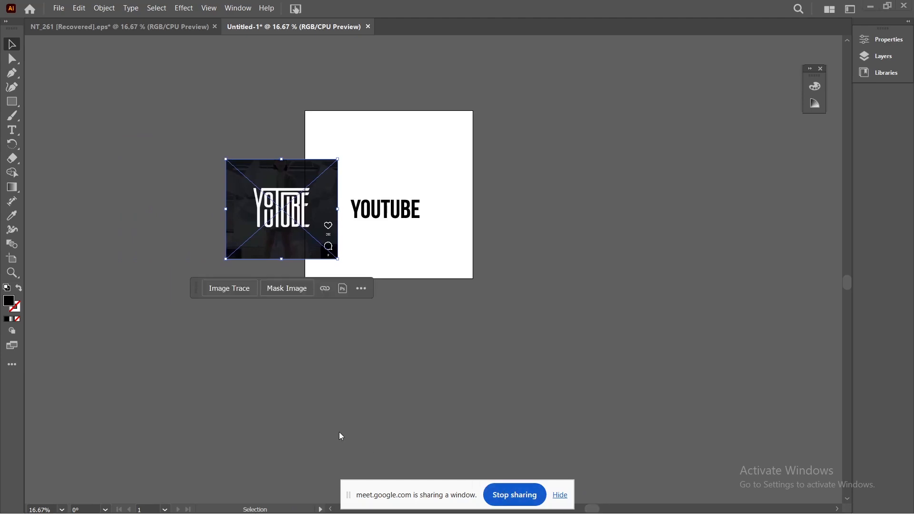
pyautogui.moveTo(375, 495); pyautogui.dragTo(114, 413)
pyautogui.scroll(5, 275, 182)
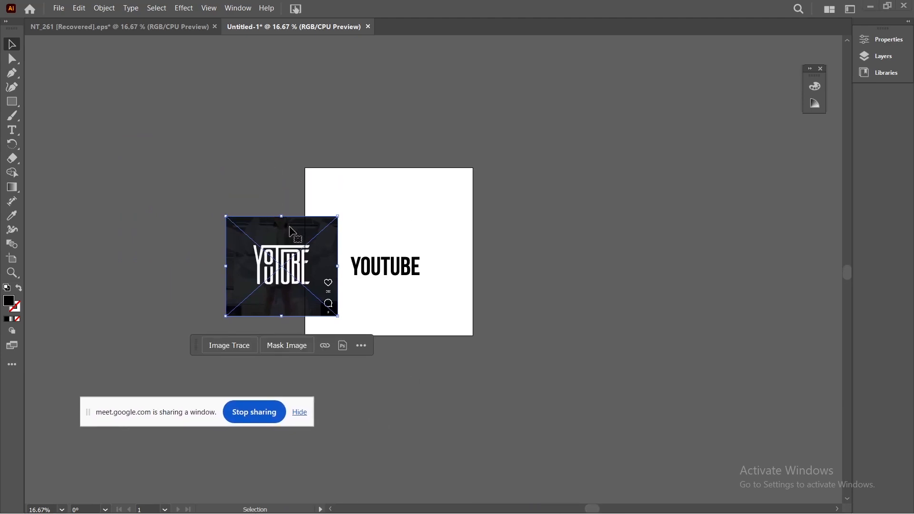
# Select the letter Y beside the reference image and inspect its individual anchor points with Direct Selection.
pyautogui.scroll(3, 292, 235)
pyautogui.scroll(-1, 394, 339)
pyautogui.scroll(-2, 394, 339)
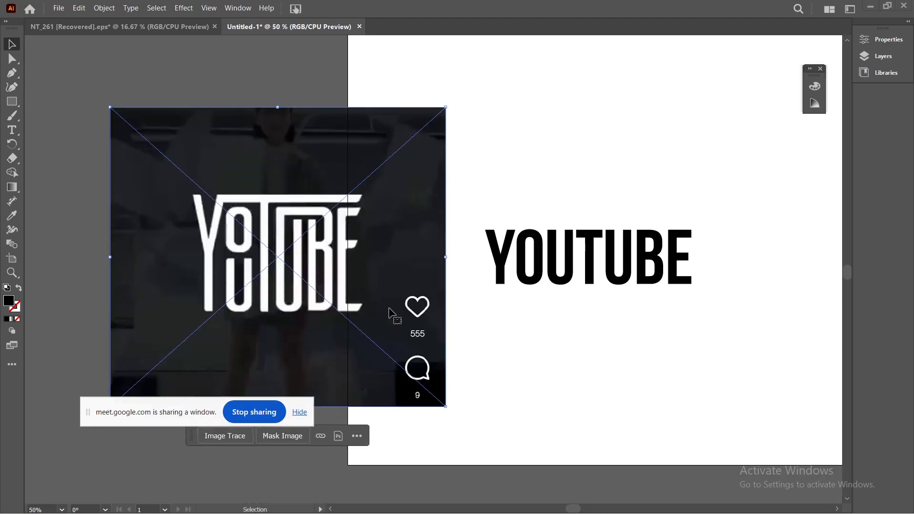
pyautogui.click(507, 227)
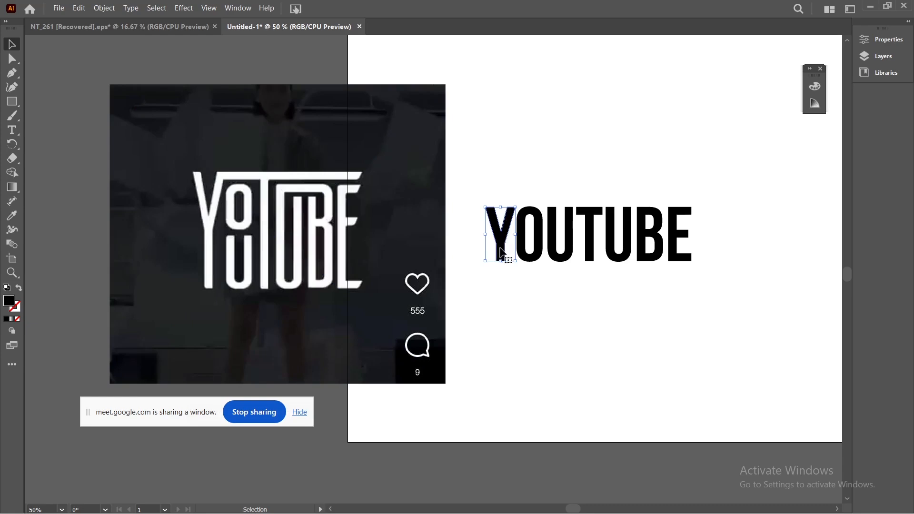
pyautogui.click(14, 58)
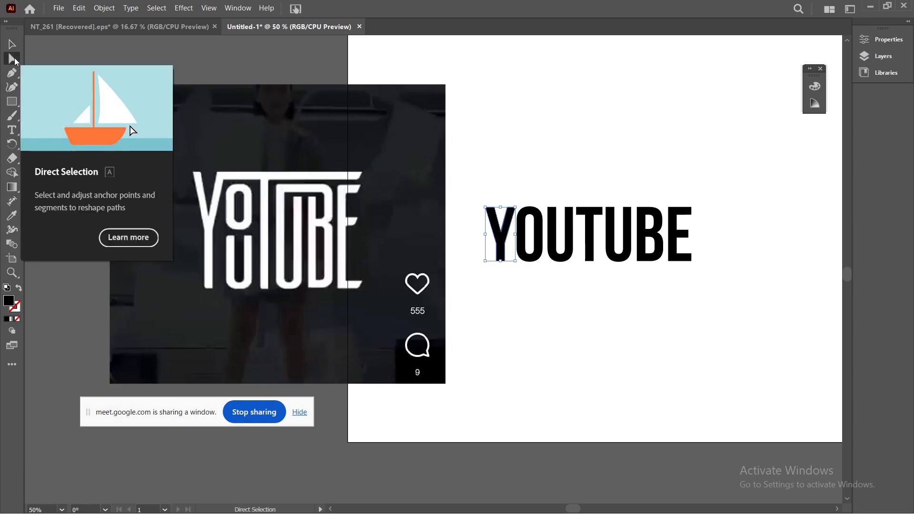
pyautogui.moveTo(14, 58); pyautogui.dragTo(36, 50)
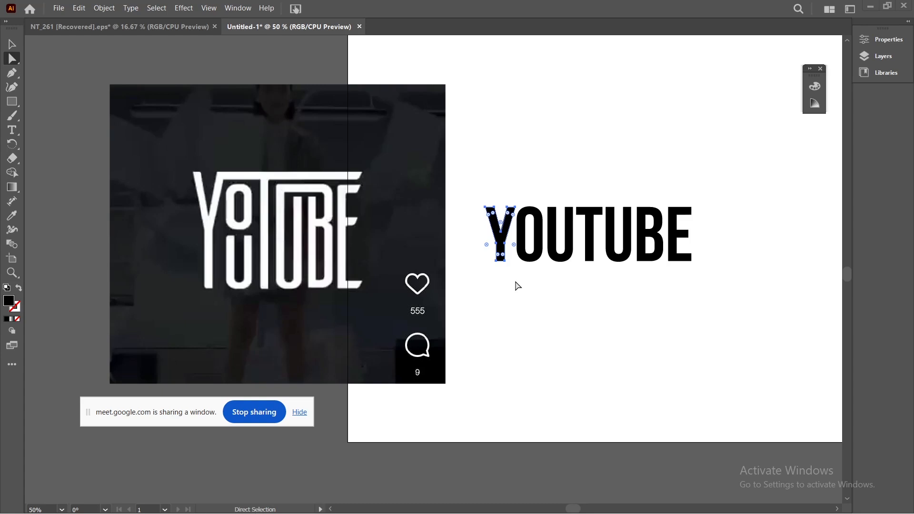
pyautogui.scroll(5, 516, 280)
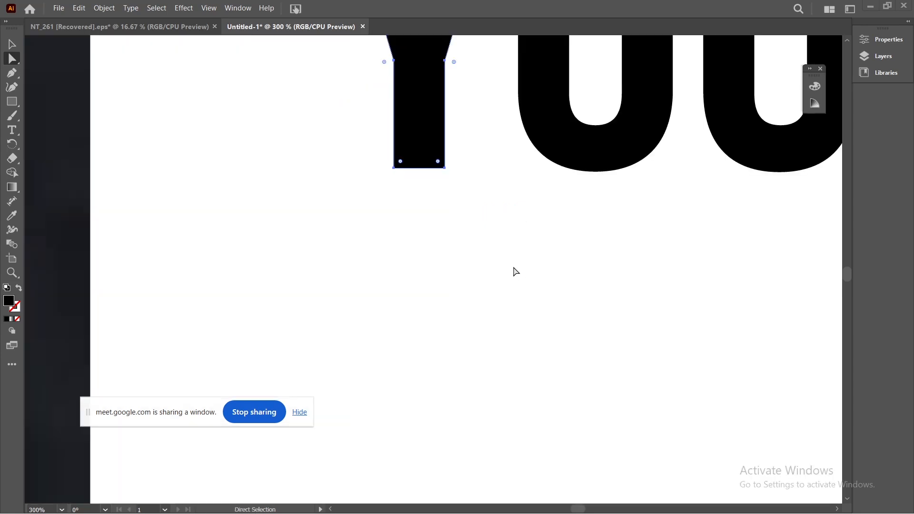
pyautogui.scroll(3, 479, 210)
pyautogui.scroll(-4, 480, 212)
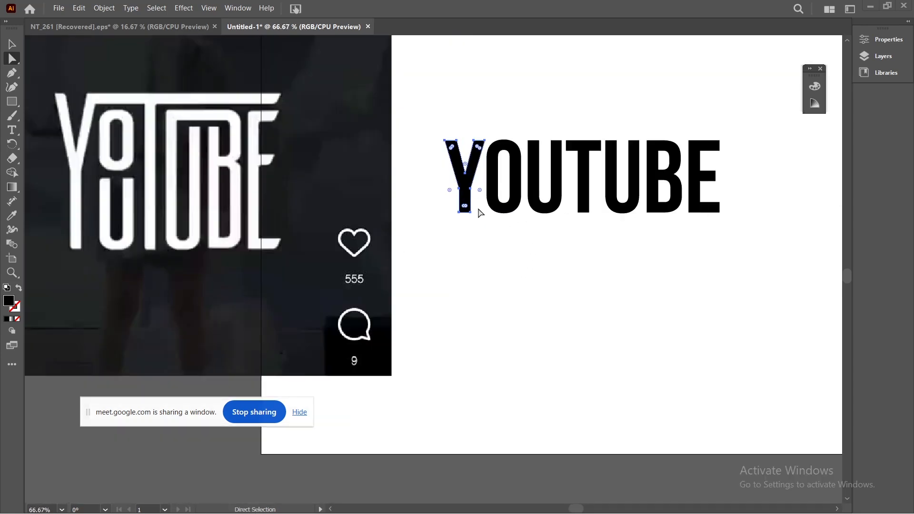
# Compare the Y selected as a whole shape using Selection with its anchor points shown using Direct Selection.
pyautogui.scroll(2, 480, 210)
pyautogui.scroll(2, 479, 208)
pyautogui.click(12, 44)
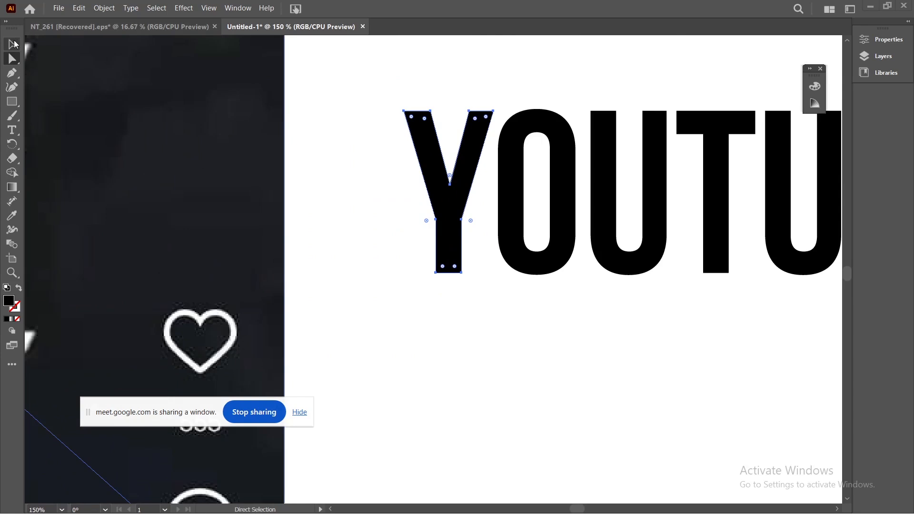
pyautogui.click(421, 165)
pyautogui.click(579, 356)
pyautogui.click(445, 218)
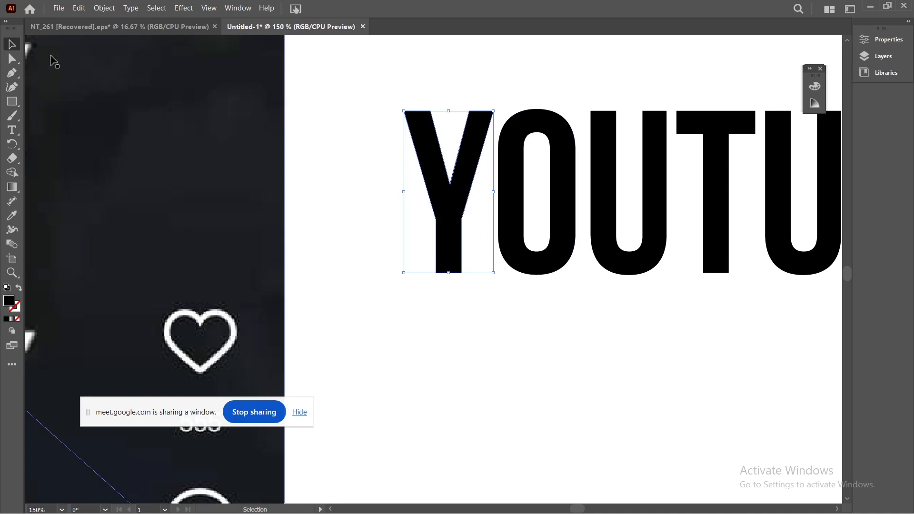
pyautogui.click(12, 60)
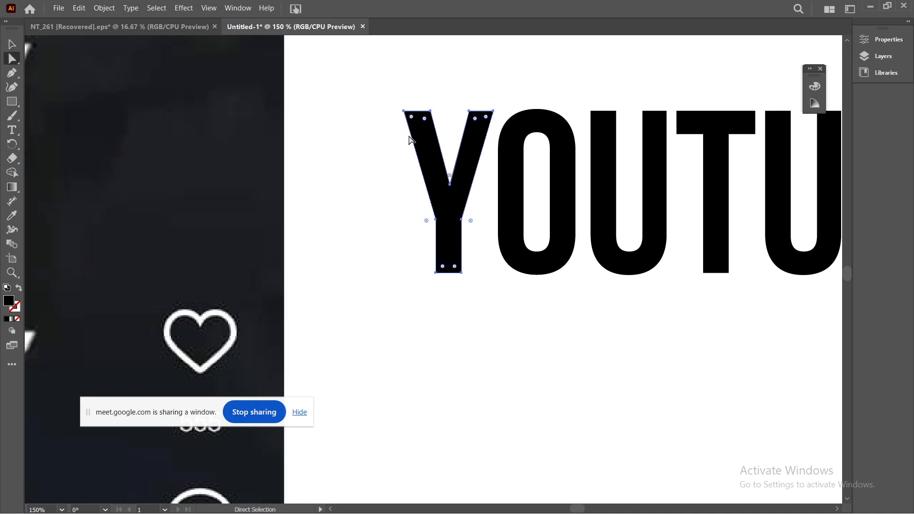
# Examine the upper corner anchor points of the Y, and return to whole-object selection beside the reference.
pyautogui.scroll(2, 405, 114)
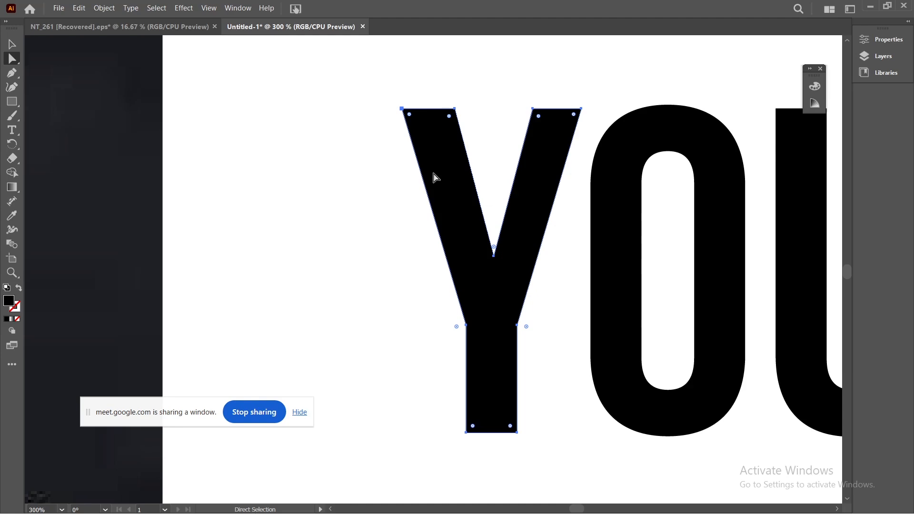
pyautogui.scroll(2, 438, 205)
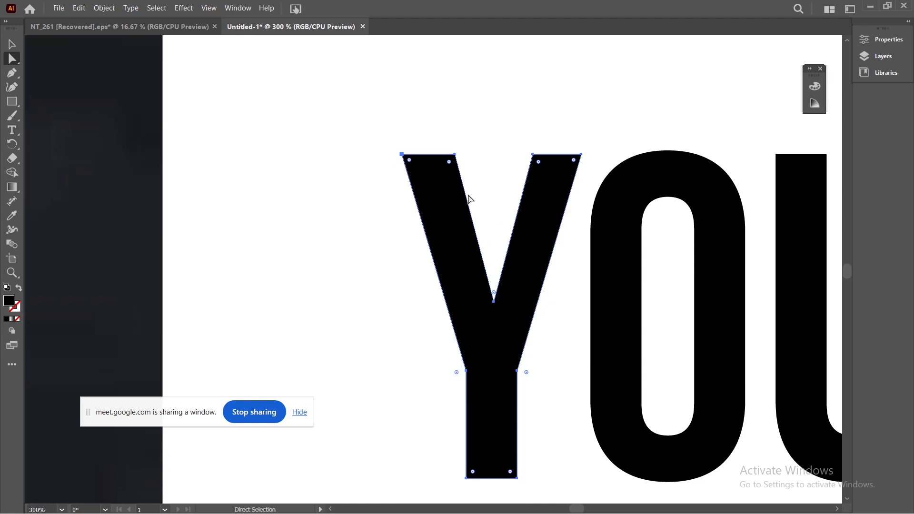
pyautogui.press('XF86MonBrightnessDown')
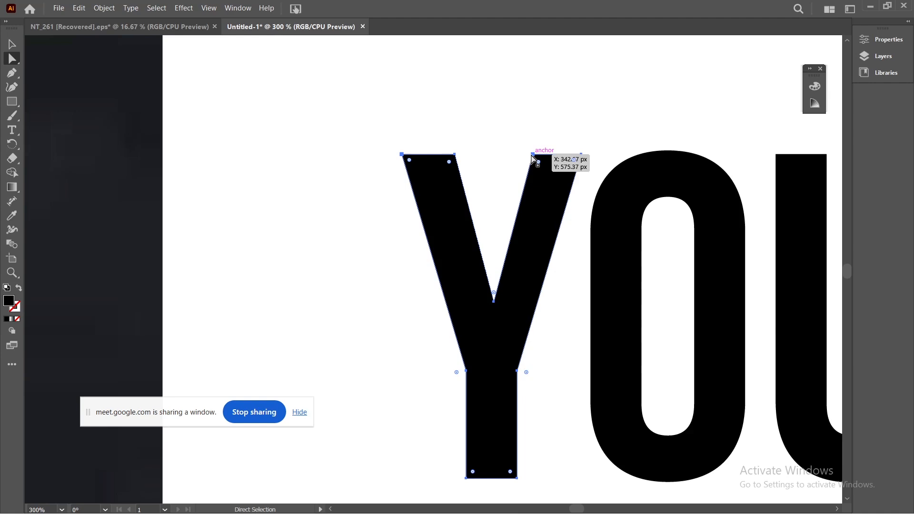
pyautogui.click(581, 154)
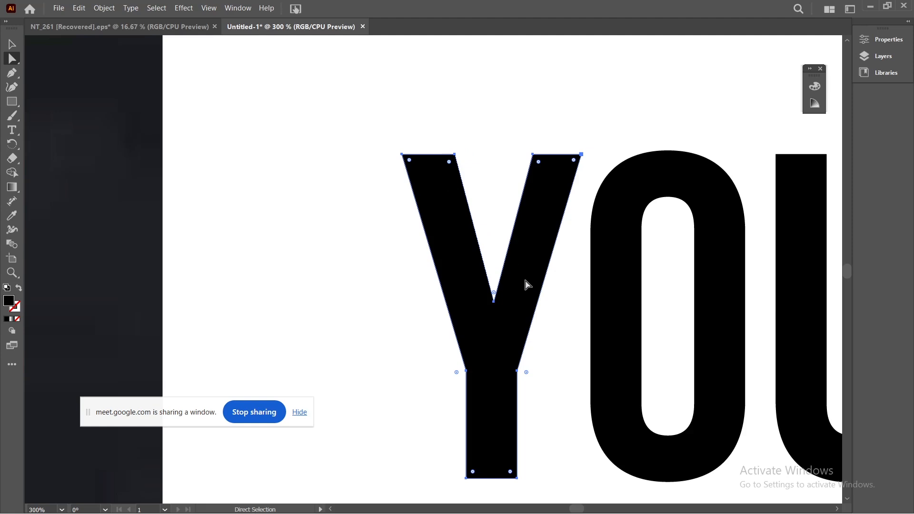
pyautogui.hotkey('ctrl', '-')
pyautogui.hotkey('ctrl', '-')
pyautogui.hotkey('ctrl', '-')
pyautogui.hotkey('ctrl', '-')
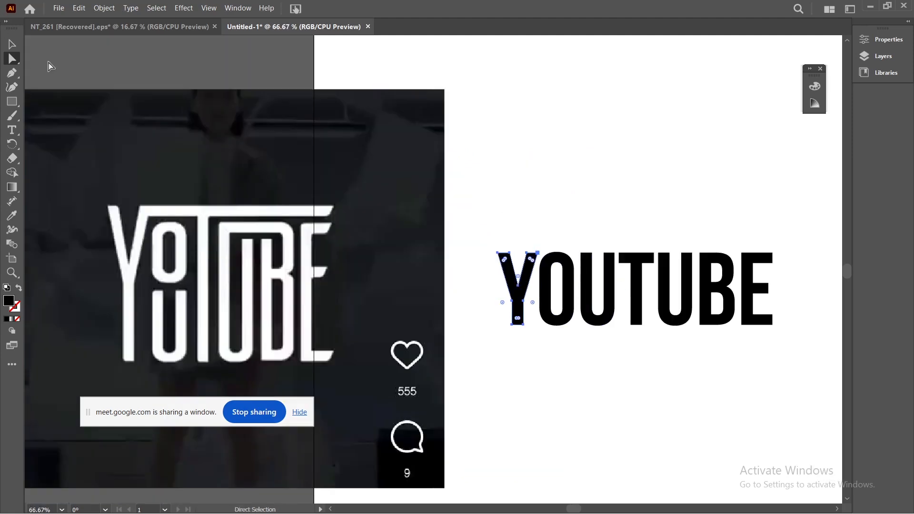
pyautogui.click(13, 45)
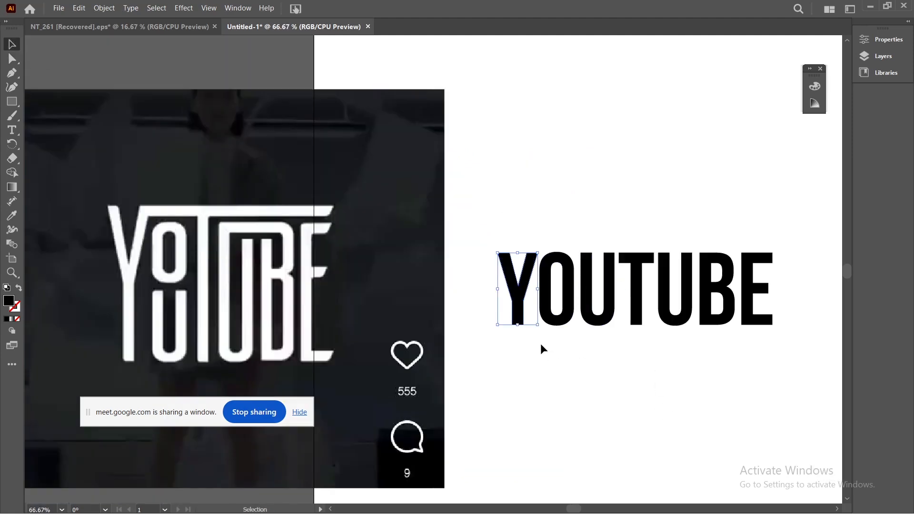
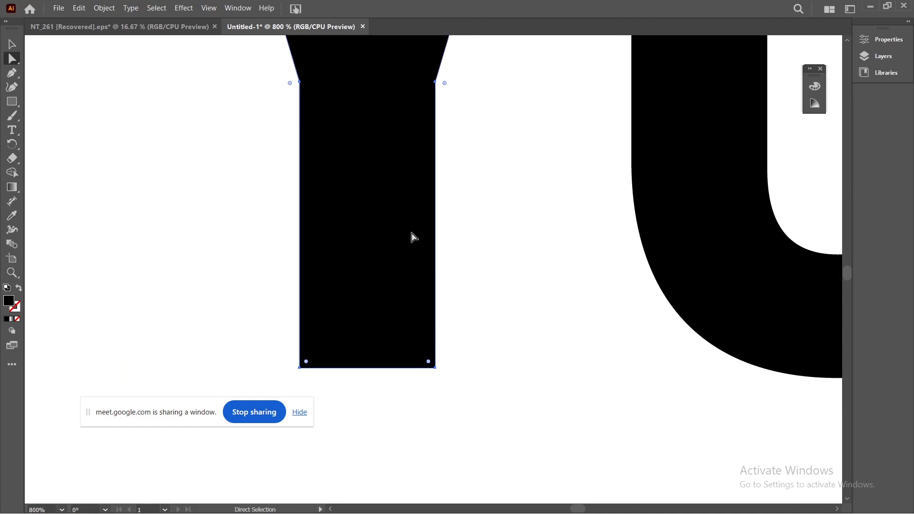
# Examine the anchor points at the Y's stem base, stem shoulders and inner notch, and clear the selection.
pyautogui.moveTo(508, 316); pyautogui.dragTo(285, 388)
pyautogui.scroll(3, 468, 271)
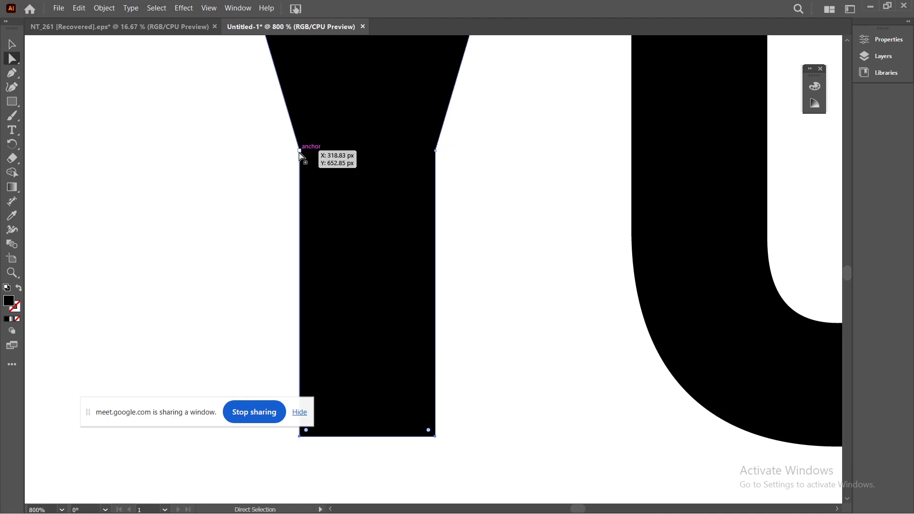
pyautogui.scroll(8, 329, 179)
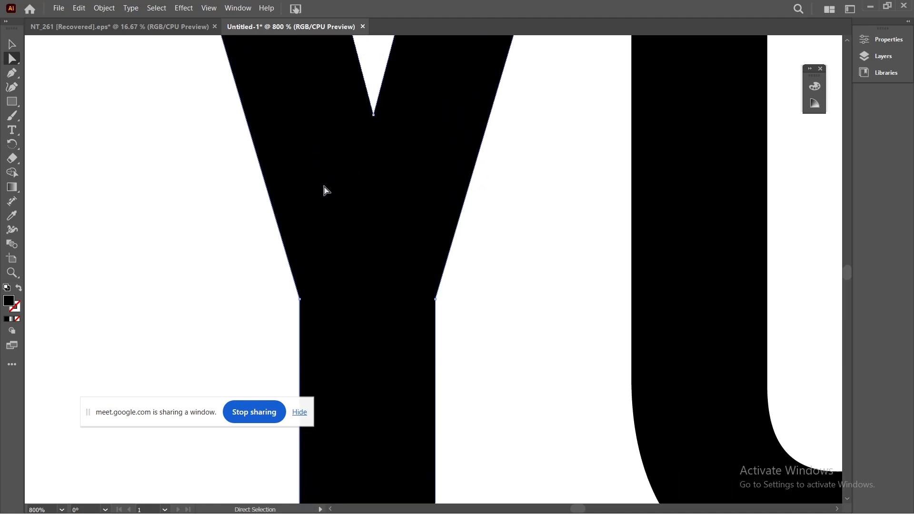
pyautogui.click(374, 148)
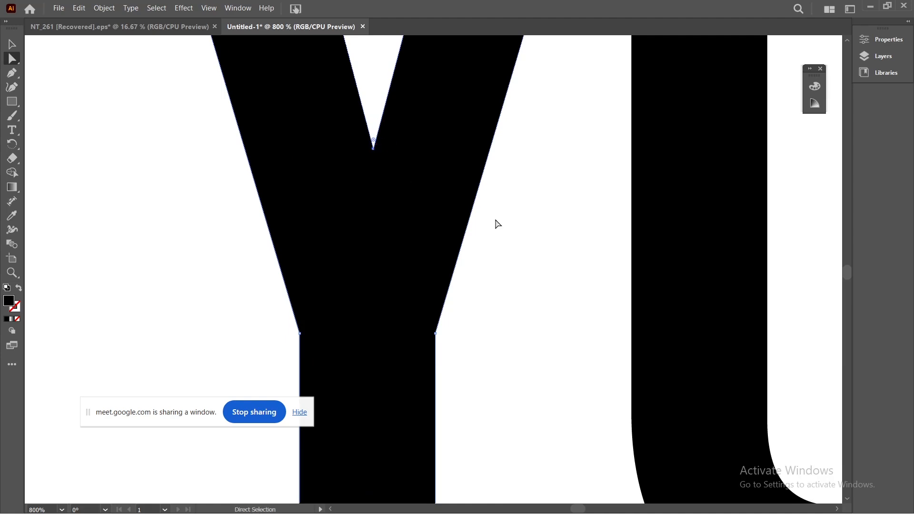
pyautogui.click(524, 271)
pyautogui.scroll(-3, 526, 272)
pyautogui.scroll(-8, 525, 272)
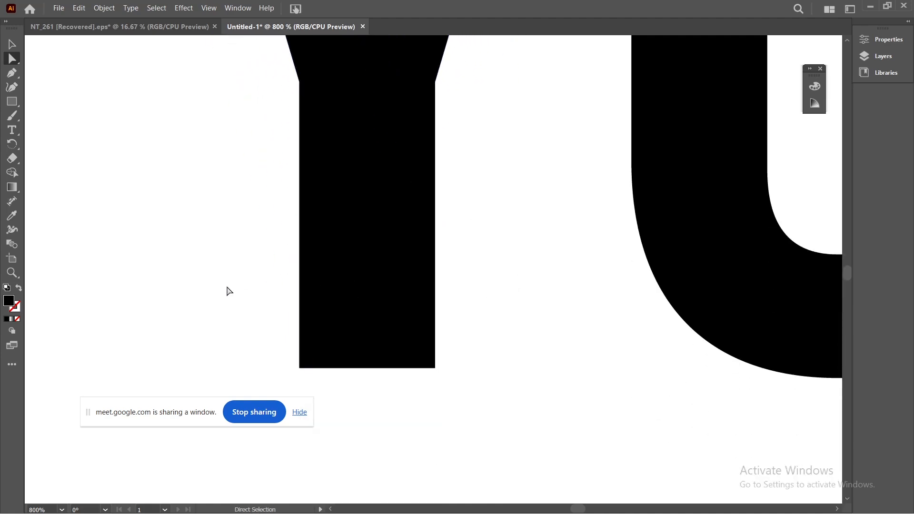
# Select the anchor points at the base of the Y and extend its stem straight down by about 78 px.
pyautogui.moveTo(184, 299); pyautogui.dragTo(479, 405)
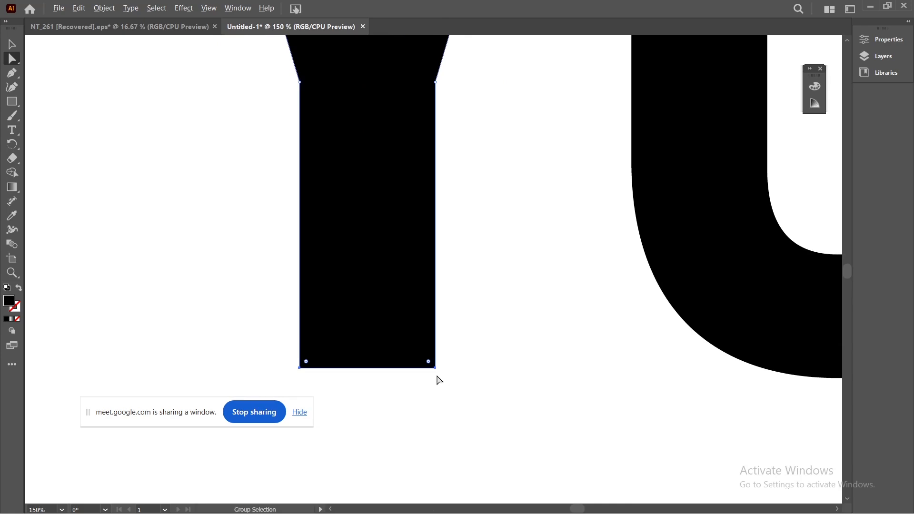
pyautogui.scroll(-3, 439, 381)
pyautogui.scroll(3, 453, 357)
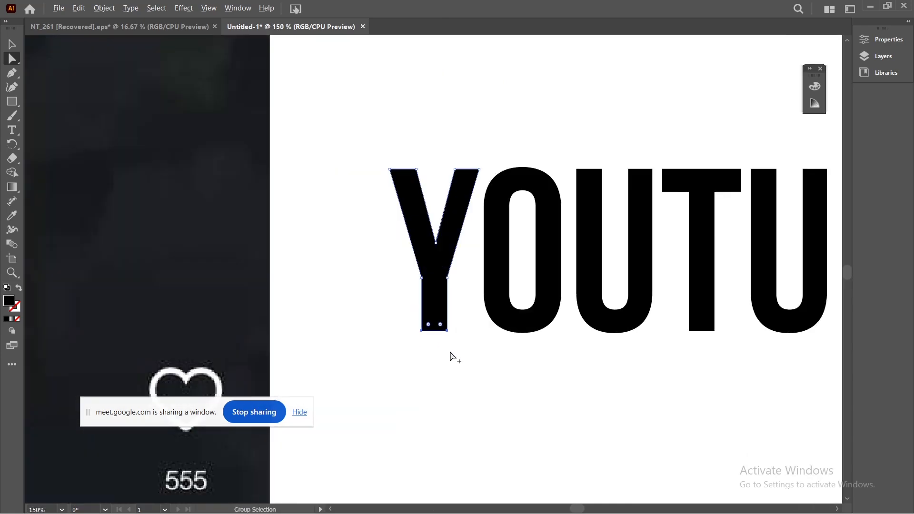
pyautogui.scroll(1, 441, 336)
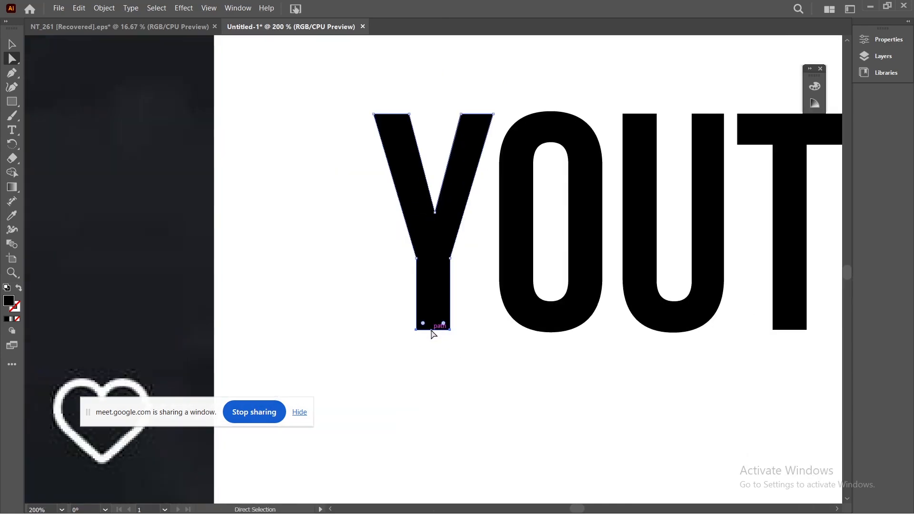
pyautogui.moveTo(433, 334); pyautogui.dragTo(433, 475)
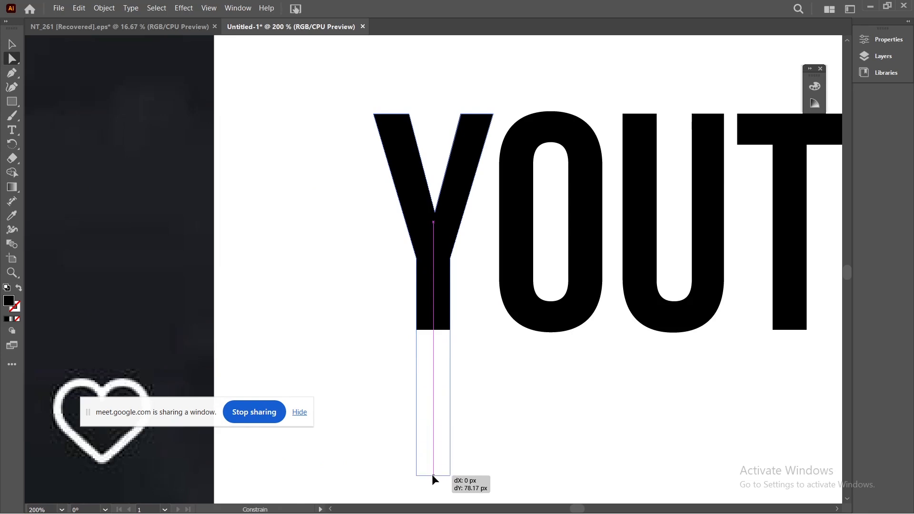
pyautogui.click(530, 409)
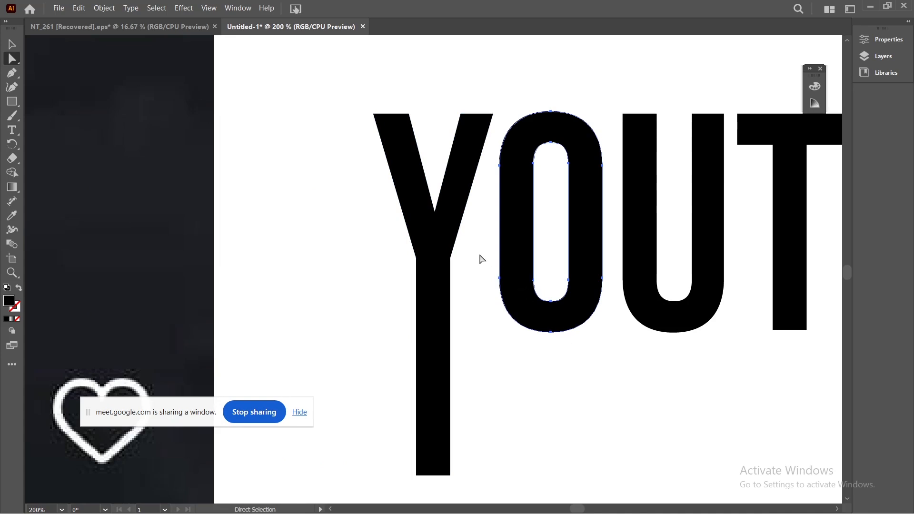
# Select the lower anchor points of the O and extend them down to the base of the lengthened Y.
pyautogui.moveTo(478, 248); pyautogui.dragTo(616, 378)
pyautogui.moveTo(551, 331); pyautogui.dragTo(540, 477)
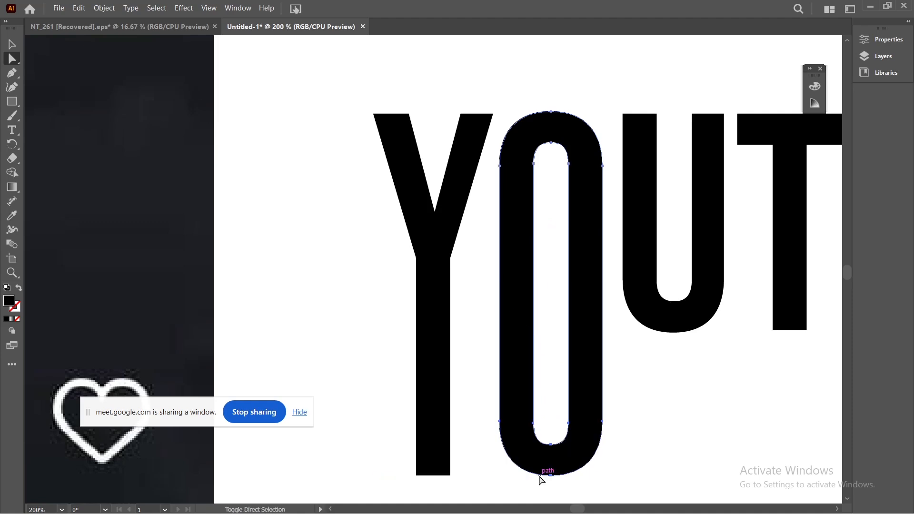
pyautogui.click(689, 421)
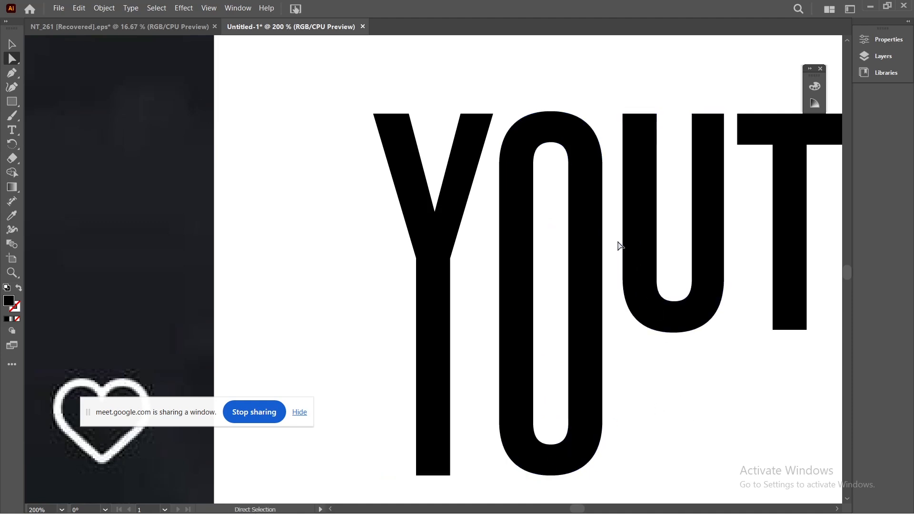
# Extend the first U's lower curve down to the base of the O, undoing a stretch of only its bottom anchor.
pyautogui.moveTo(616, 240); pyautogui.dragTo(740, 384)
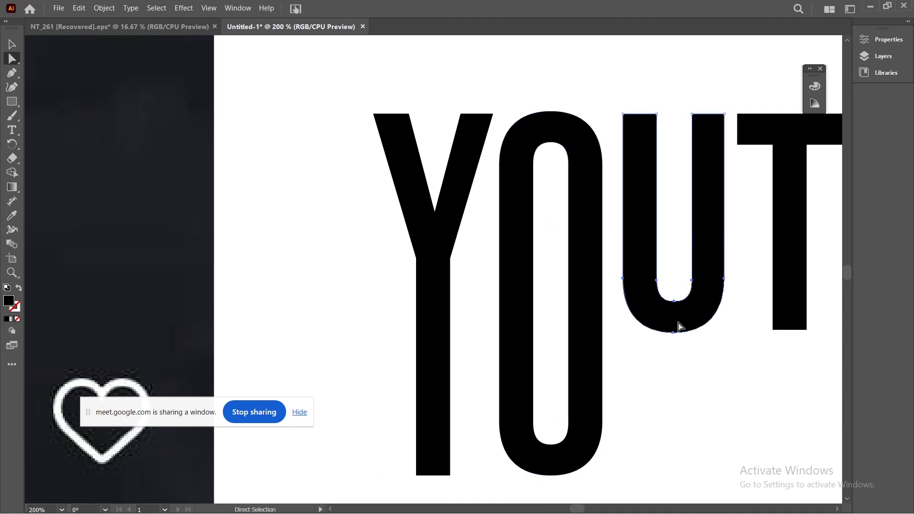
pyautogui.scroll(-1, 679, 327)
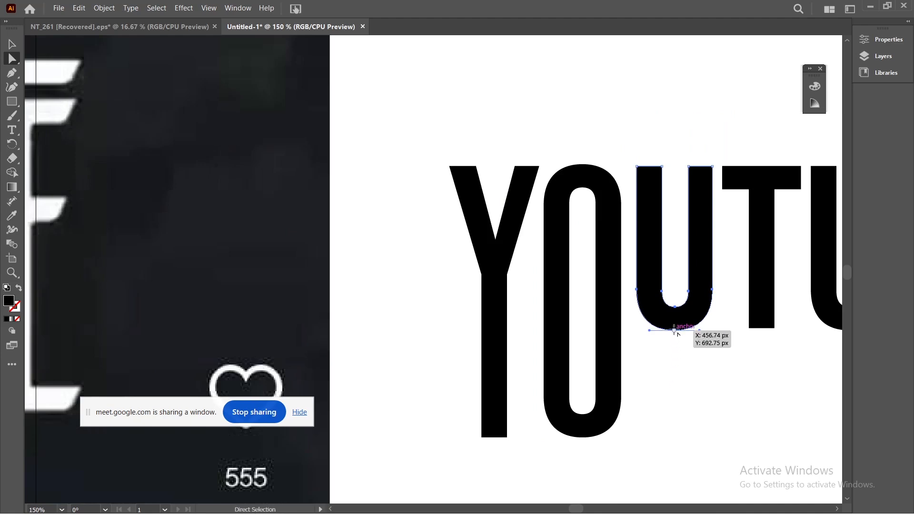
pyautogui.moveTo(675, 330); pyautogui.dragTo(670, 388)
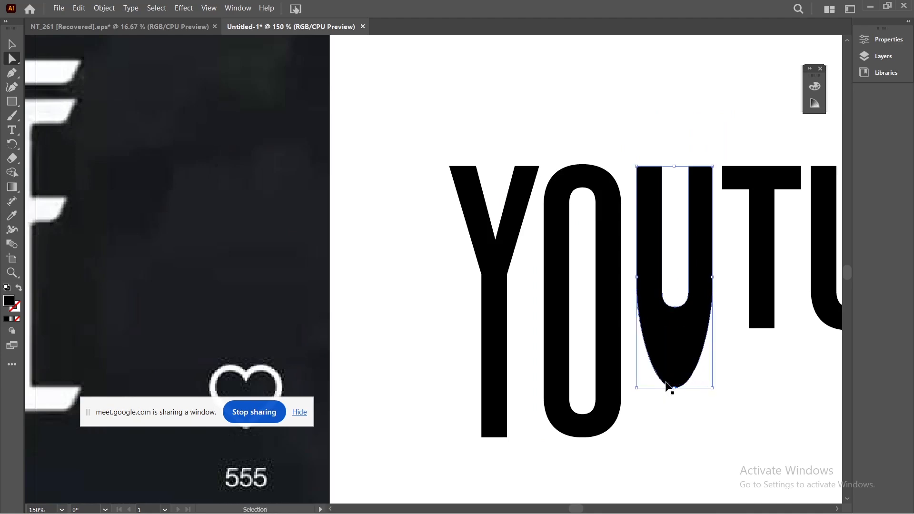
pyautogui.hotkey('ctrl', 'z')
pyautogui.moveTo(731, 265); pyautogui.dragTo(672, 437)
# Select the lower anchor points of the T, U, B and E together and extend them down to the YOU baseline.
pyautogui.moveTo(579, 511); pyautogui.dragTo(582, 511)
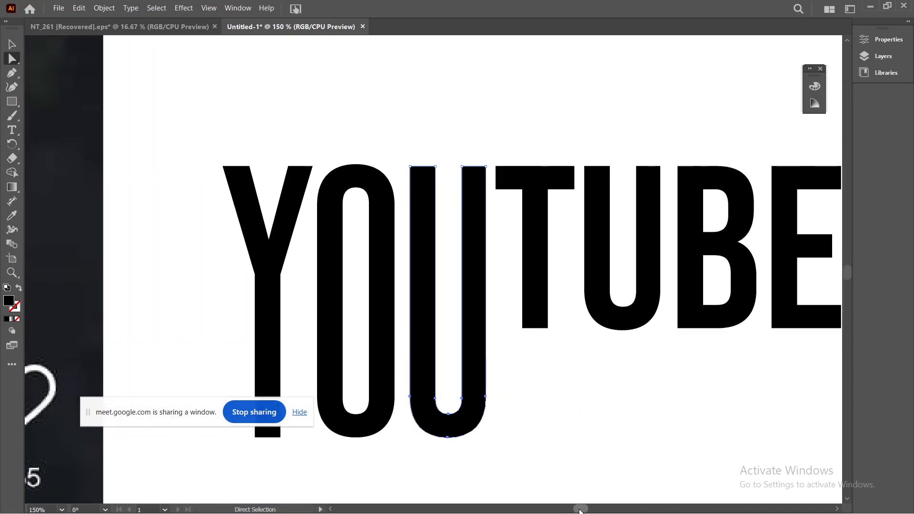
pyautogui.scroll(-1, 521, 306)
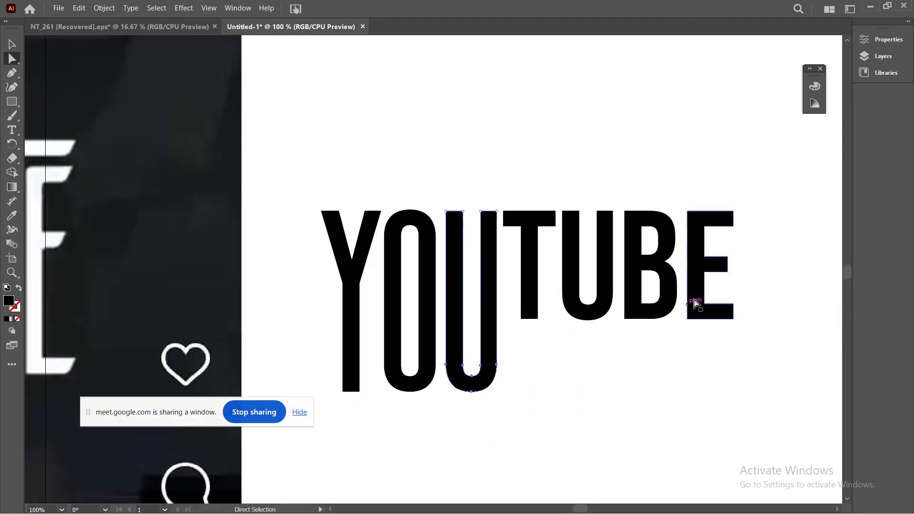
pyautogui.moveTo(743, 288); pyautogui.dragTo(514, 341)
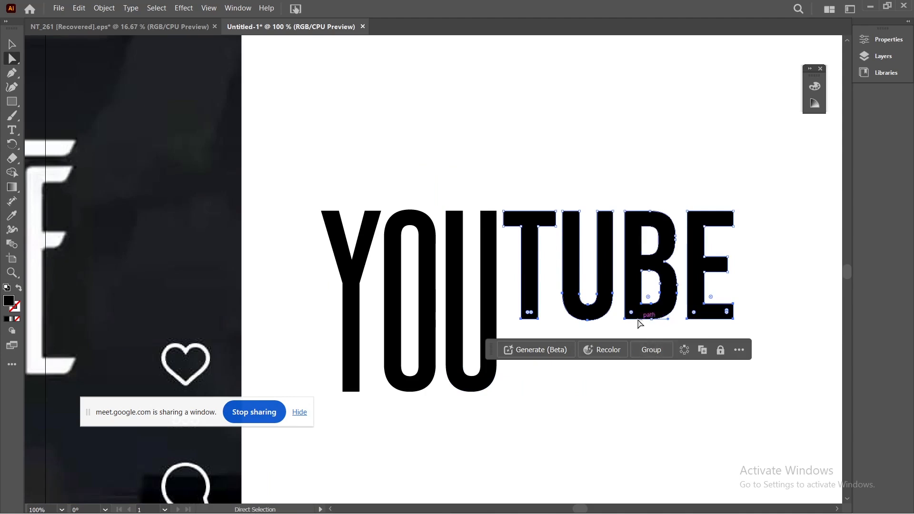
pyautogui.moveTo(774, 285); pyautogui.dragTo(522, 366)
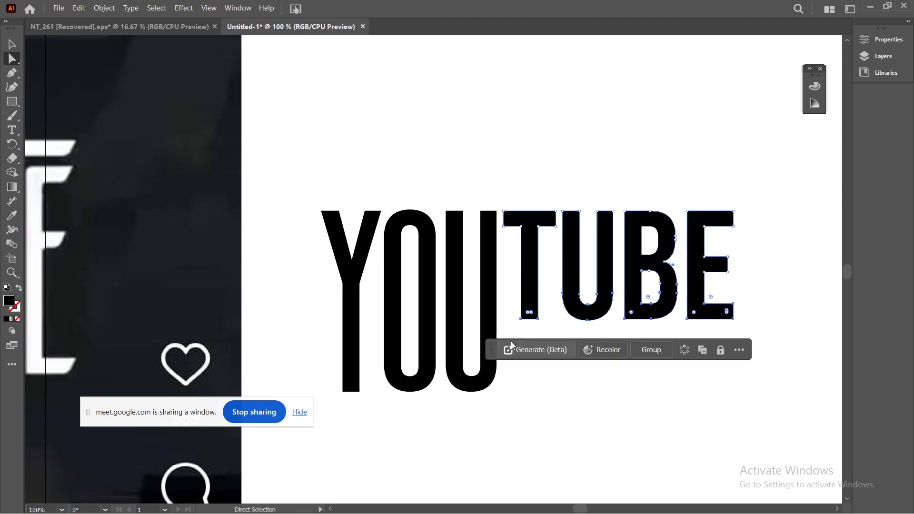
pyautogui.moveTo(530, 321); pyautogui.dragTo(522, 390)
pyautogui.click(759, 320)
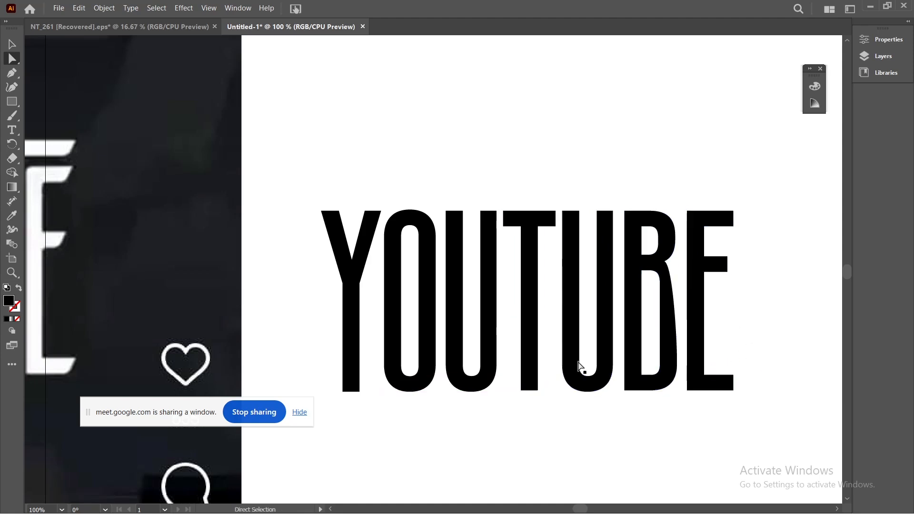
# Undo the joint downward extension of the T, U, B and E.
pyautogui.scroll(-4, 548, 366)
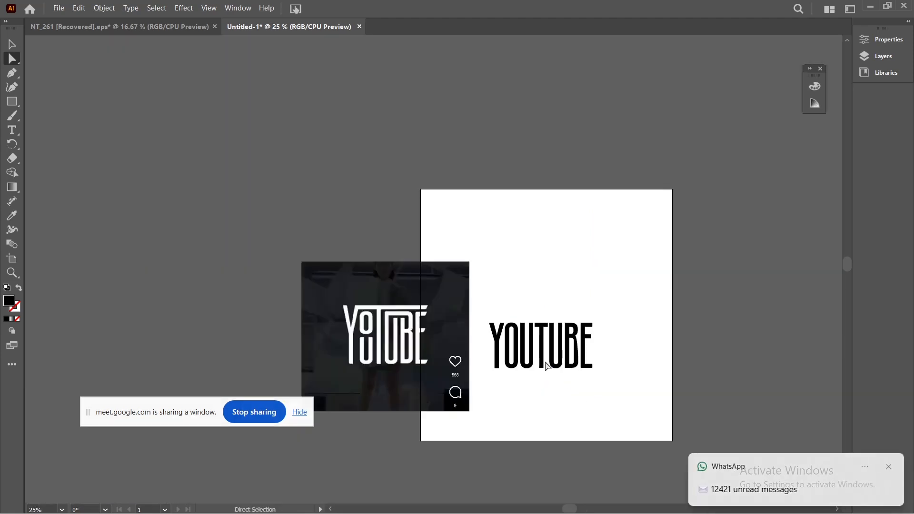
pyautogui.scroll(1, 512, 399)
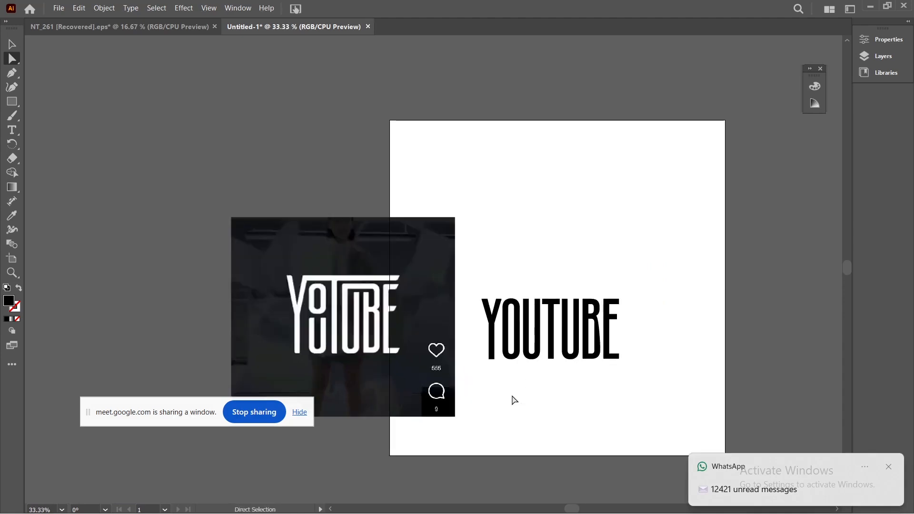
pyautogui.hotkey('ctrl', 'z')
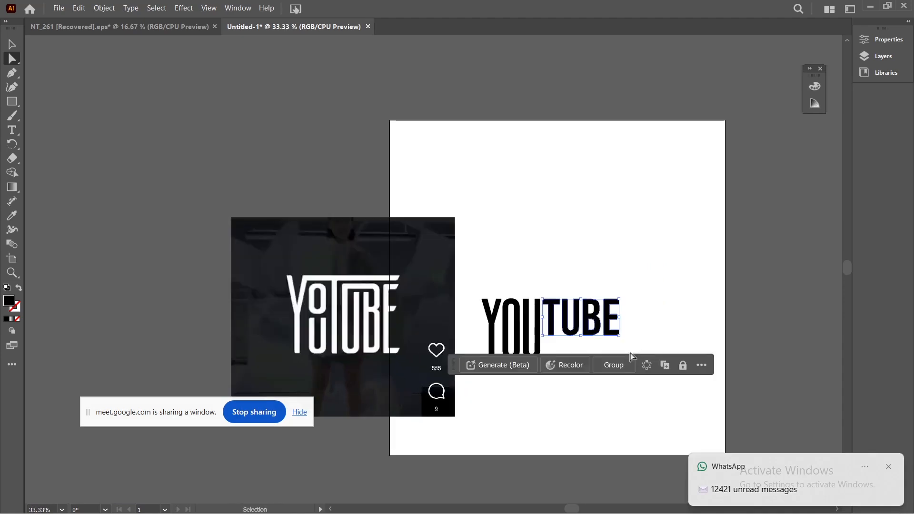
# Extend the lower anchor points of the B, the E and the second U, one letter at a time, down to the YOU baseline.
pyautogui.scroll(1, 654, 319)
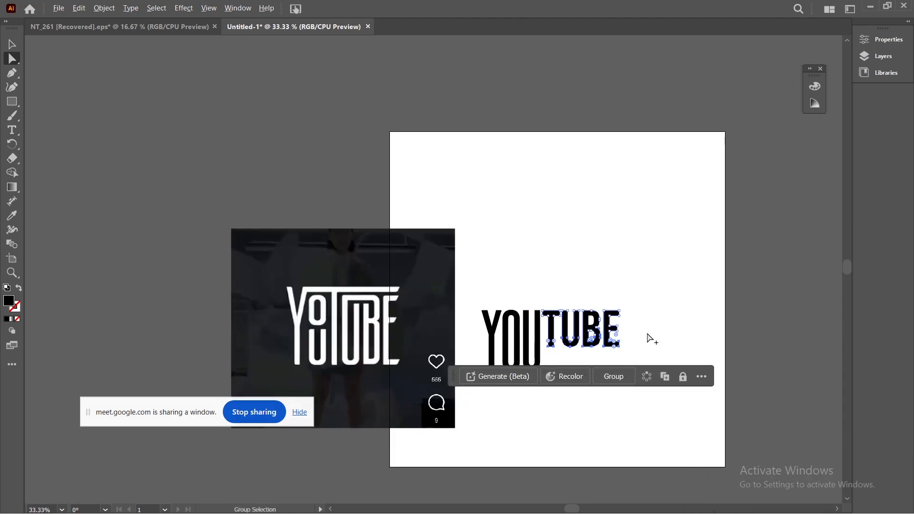
pyautogui.scroll(1, 649, 338)
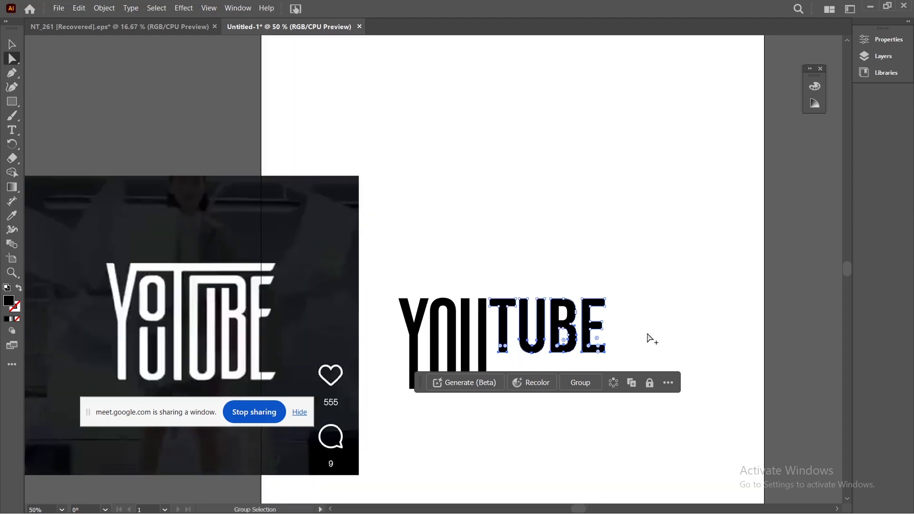
pyautogui.scroll(1, 650, 339)
pyautogui.scroll(1, 643, 342)
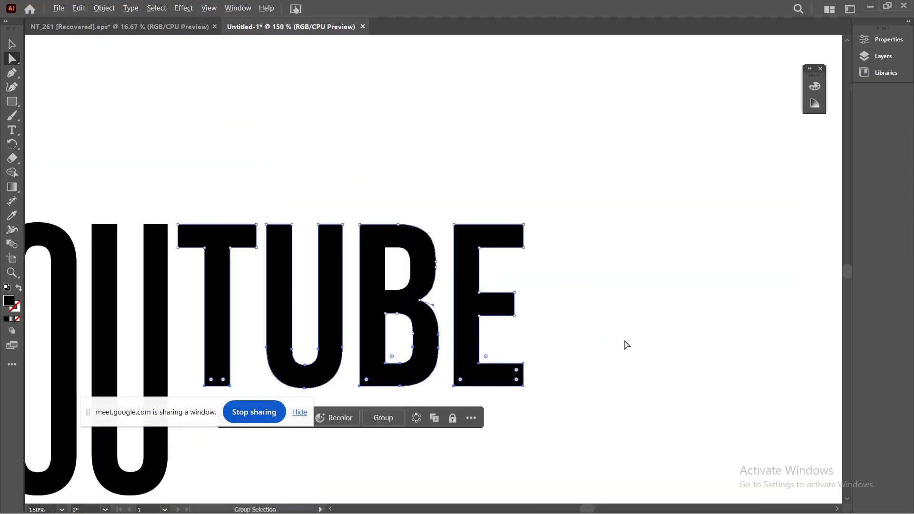
pyautogui.click(619, 361)
pyautogui.moveTo(349, 338); pyautogui.dragTo(415, 427)
pyautogui.scroll(-4, 428, 396)
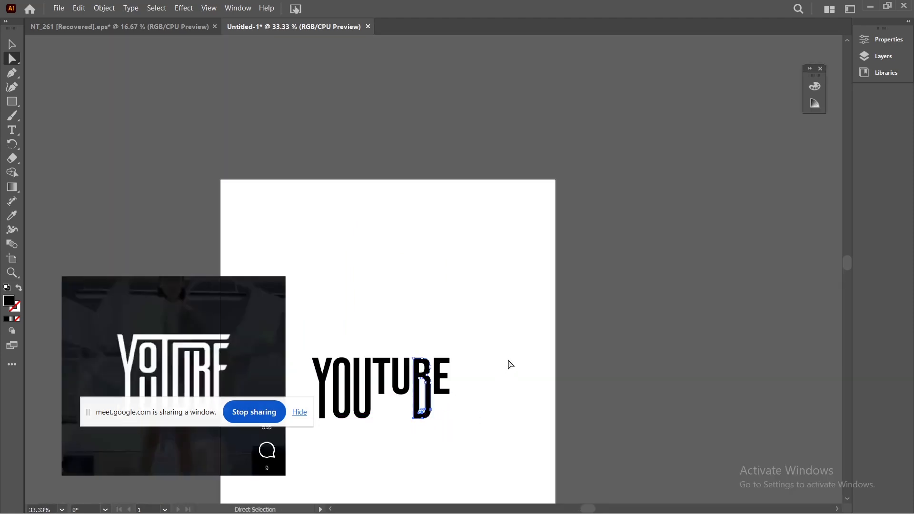
pyautogui.moveTo(464, 384); pyautogui.dragTo(438, 417)
pyautogui.click(439, 434)
pyautogui.scroll(1, 422, 435)
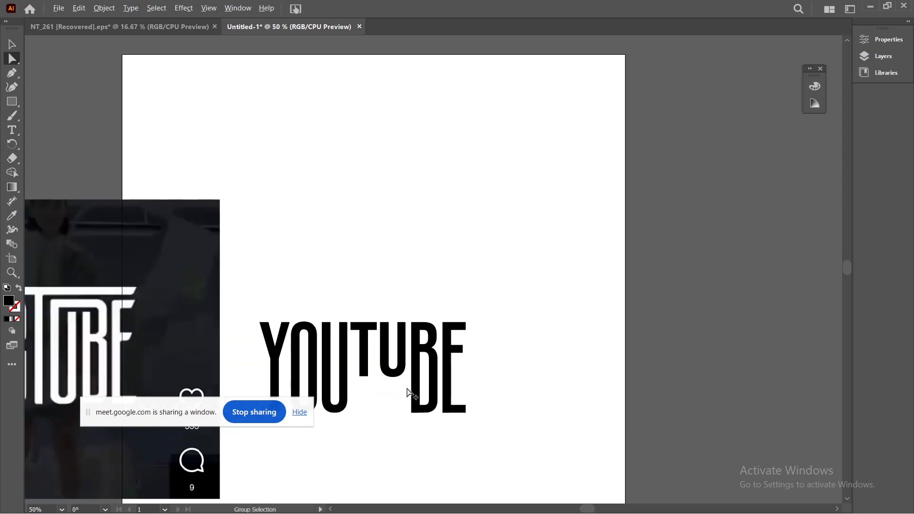
pyautogui.moveTo(373, 360); pyautogui.dragTo(388, 412)
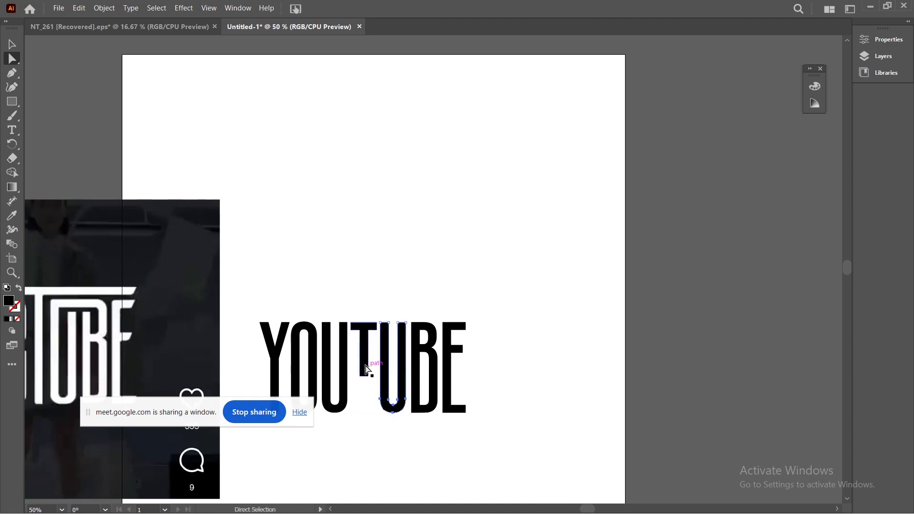
pyautogui.moveTo(352, 357); pyautogui.dragTo(362, 407)
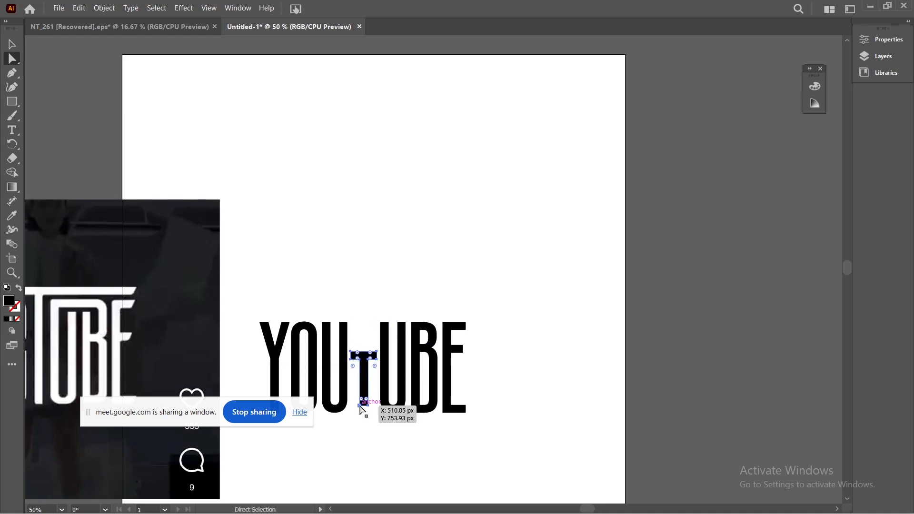
pyautogui.hotkey('ctrl', 'z')
pyautogui.scroll(4, 371, 383)
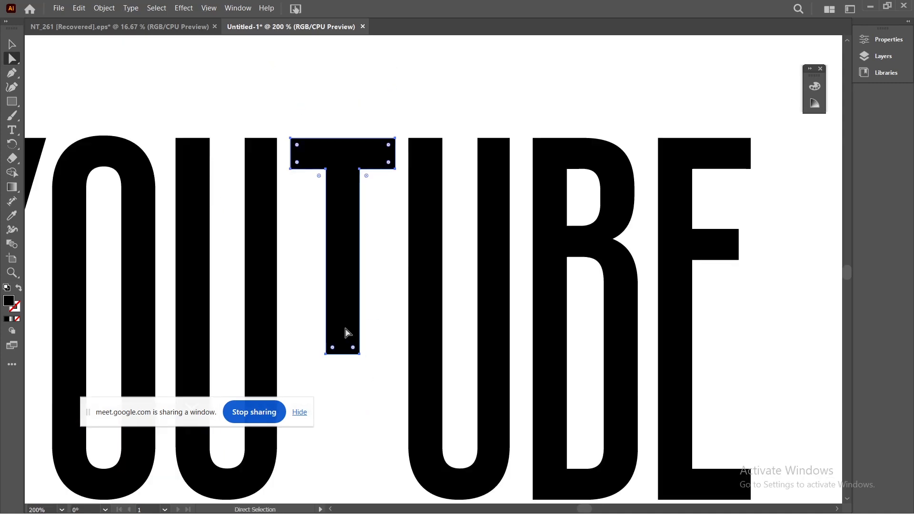
pyautogui.moveTo(346, 355); pyautogui.dragTo(340, 406)
pyautogui.hotkey('ctrl', 'z')
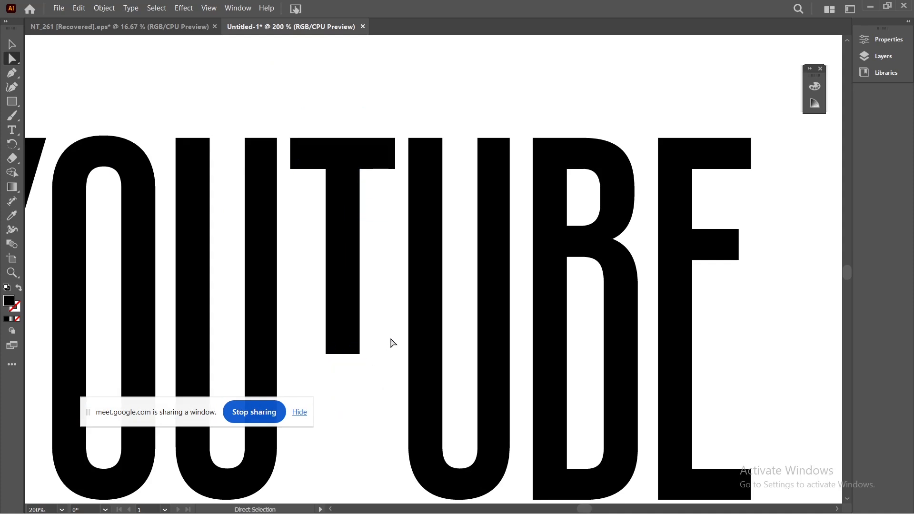
# Select the anchor points at the base of the T and extend its stem straight down to the other letters' baseline.
pyautogui.moveTo(390, 338); pyautogui.dragTo(327, 499)
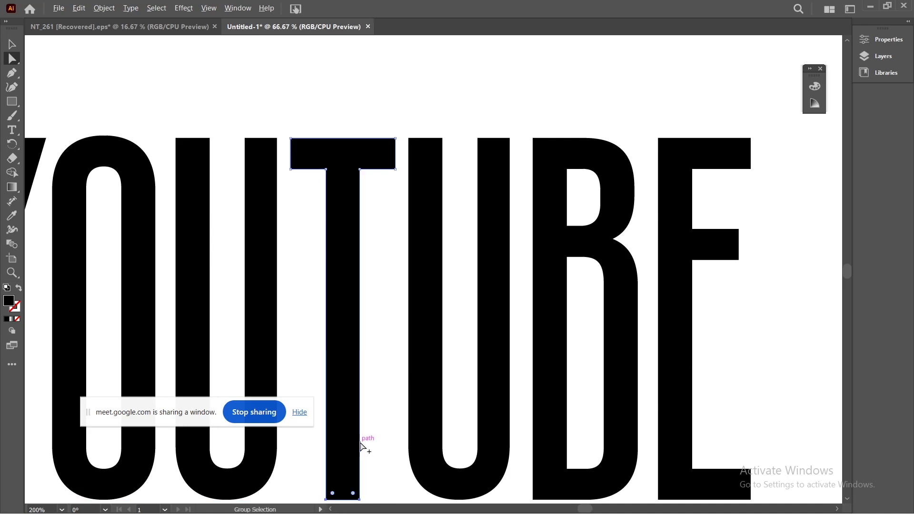
pyautogui.scroll(-5, 363, 447)
pyautogui.scroll(-4, 579, 419)
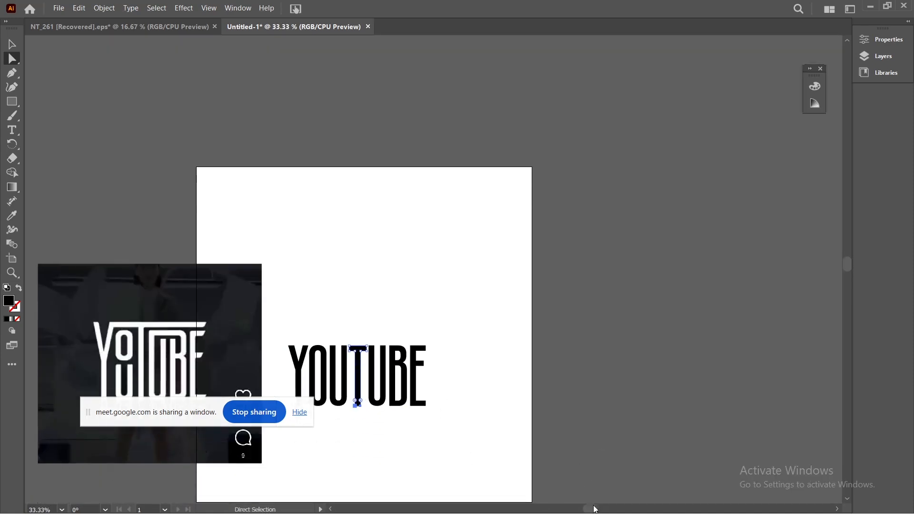
# Select all the YOUTUBE letters and move them up slightly beside the reference image.
pyautogui.moveTo(595, 509); pyautogui.dragTo(581, 510)
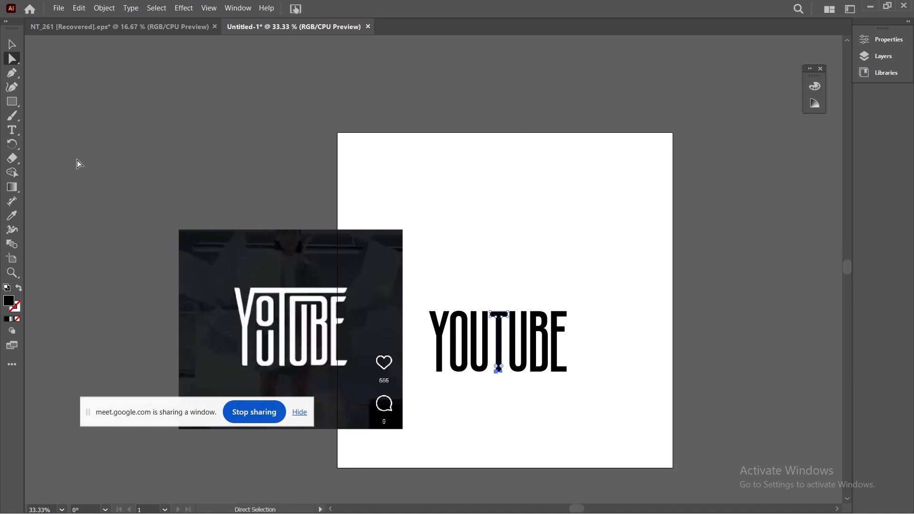
pyautogui.click(9, 47)
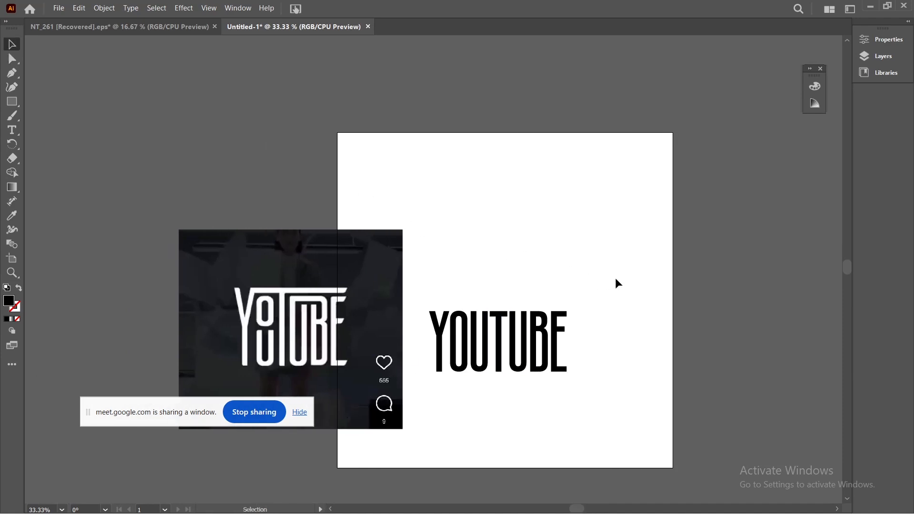
pyautogui.moveTo(617, 277); pyautogui.dragTo(440, 432)
pyautogui.moveTo(457, 371); pyautogui.dragTo(457, 359)
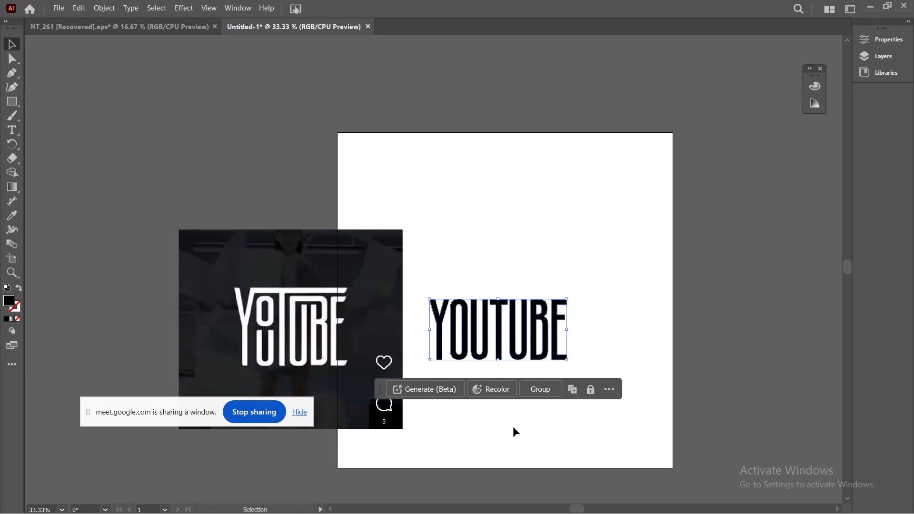
pyautogui.click(514, 431)
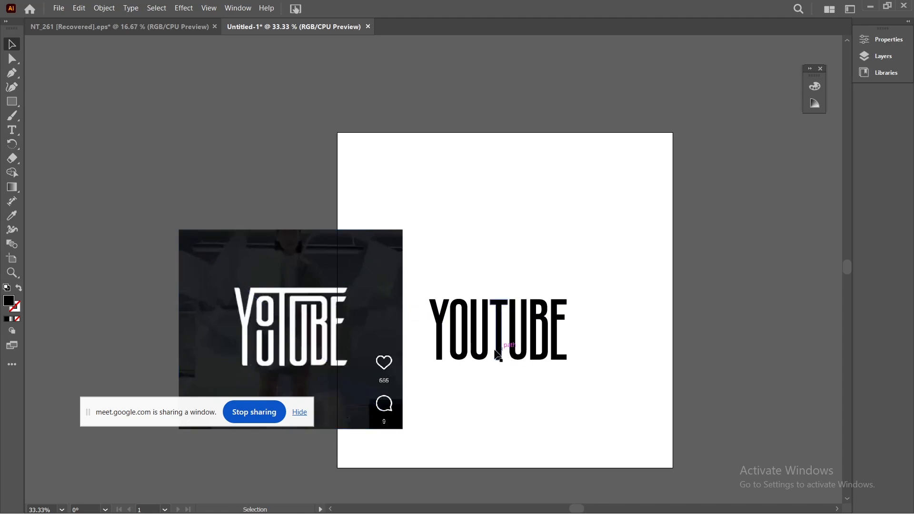
# Examine the shape of the E's arm ends in the reference lettering.
pyautogui.scroll(3, 348, 312)
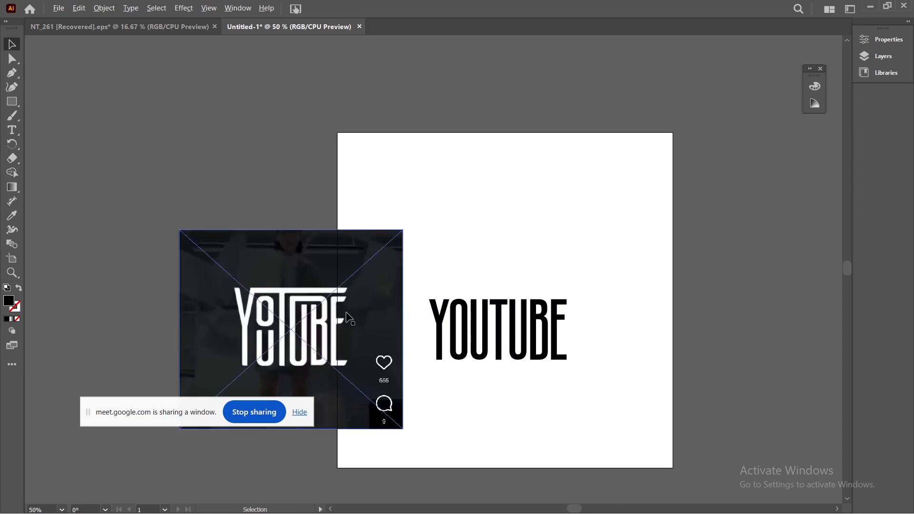
pyautogui.scroll(-3, 349, 292)
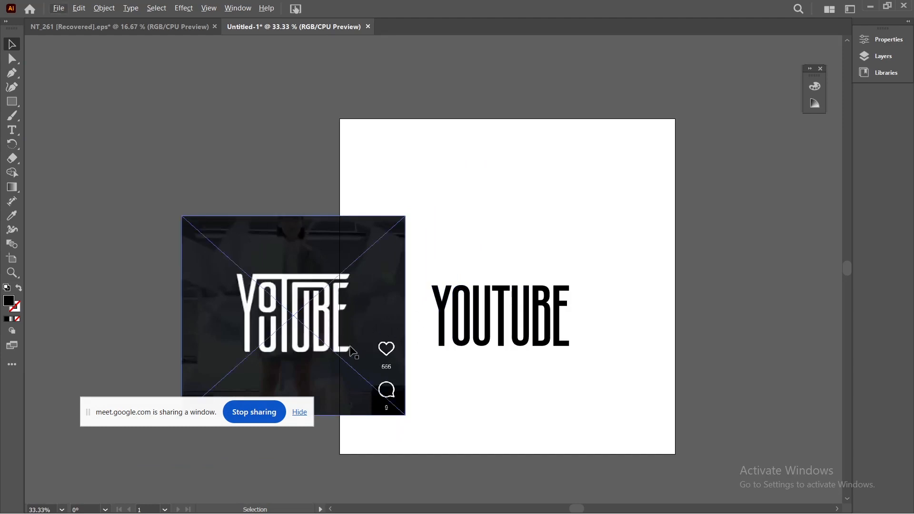
pyautogui.scroll(3, 350, 343)
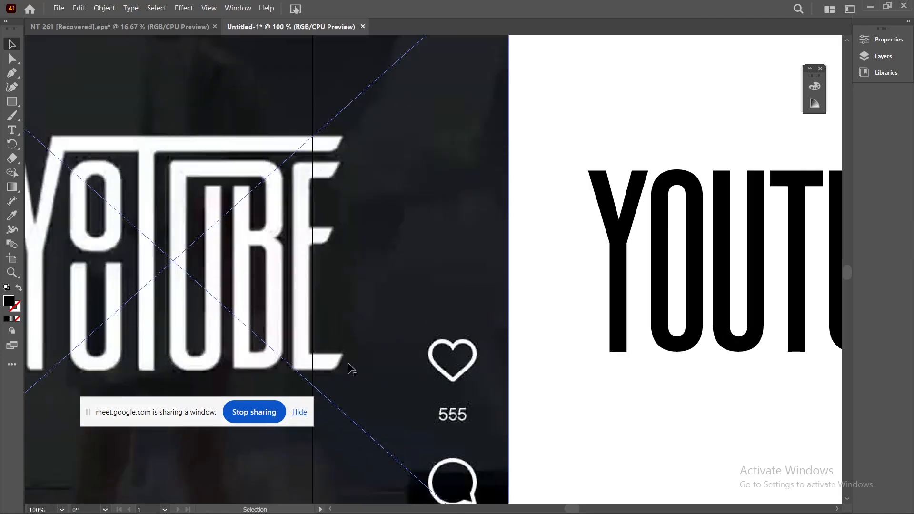
pyautogui.scroll(2, 350, 381)
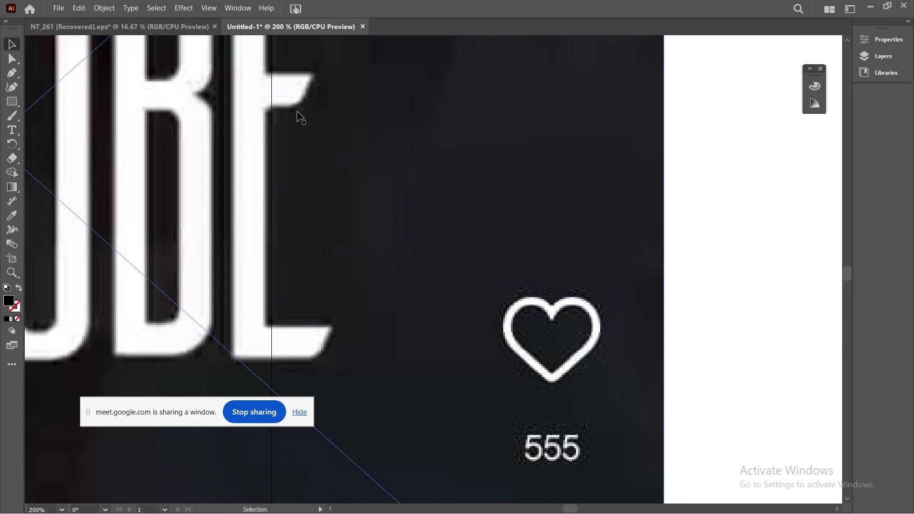
pyautogui.scroll(-4, 314, 137)
pyautogui.scroll(4, 676, 106)
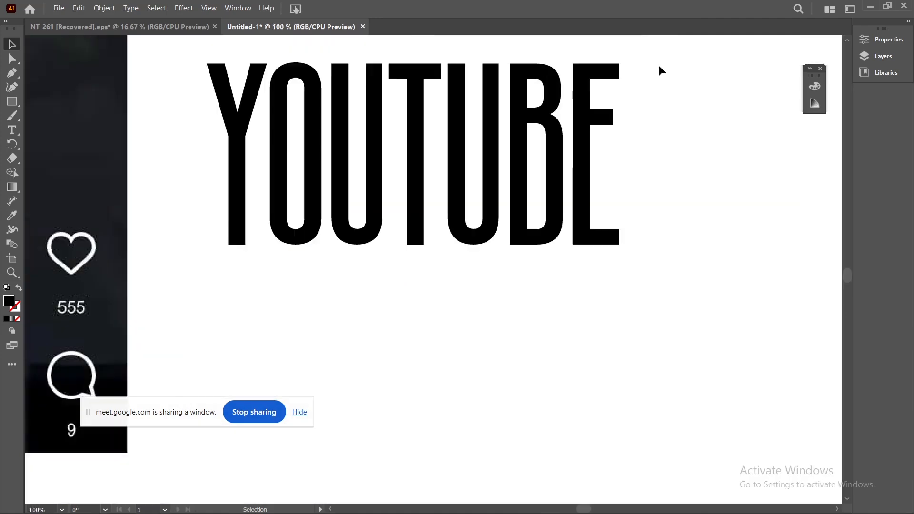
pyautogui.scroll(1, 614, 114)
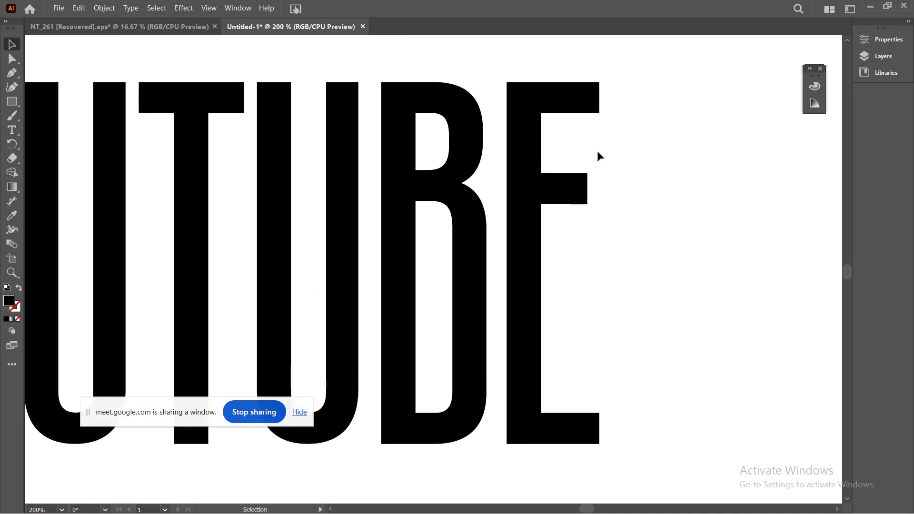
pyautogui.click(19, 56)
pyautogui.click(585, 438)
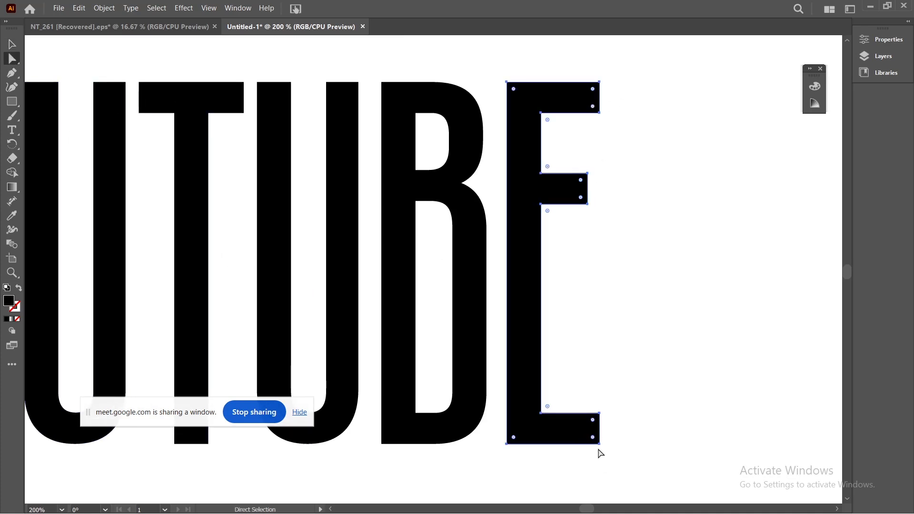
pyautogui.scroll(2, 601, 452)
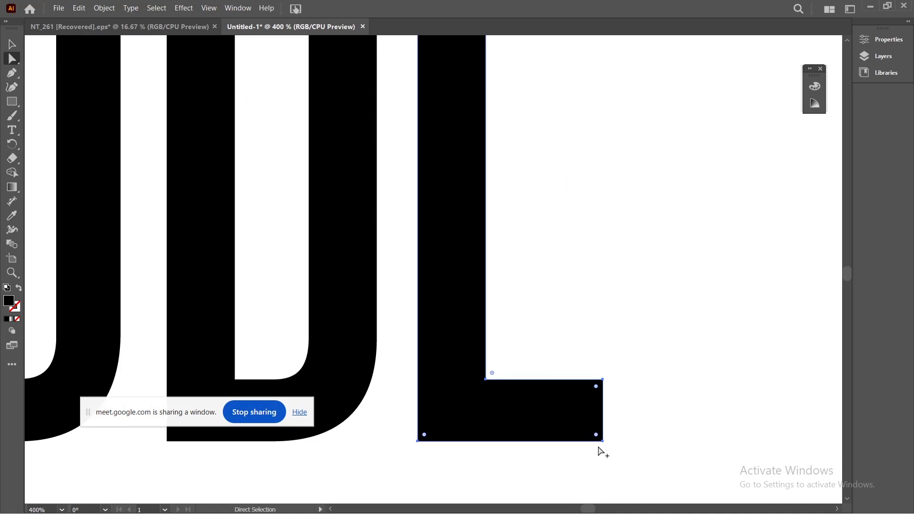
pyautogui.scroll(3, 600, 451)
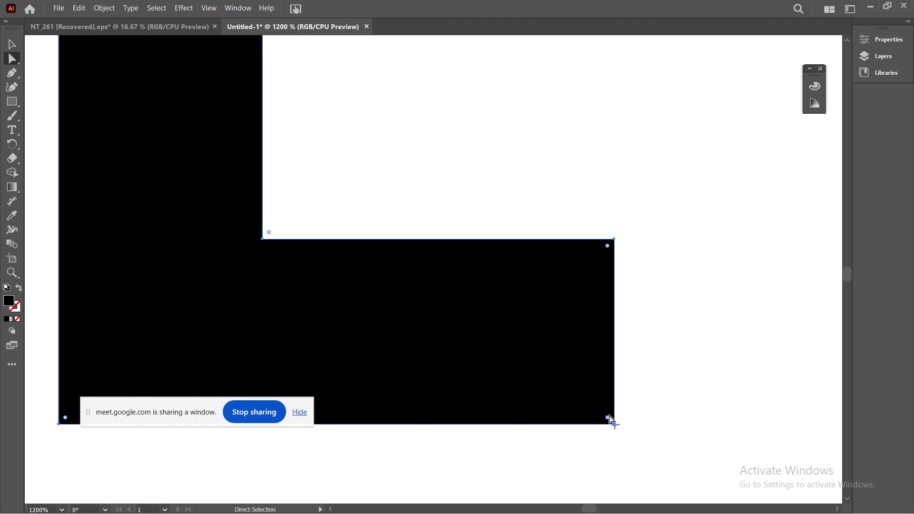
pyautogui.click(669, 491)
pyautogui.moveTo(609, 420); pyautogui.dragTo(556, 391)
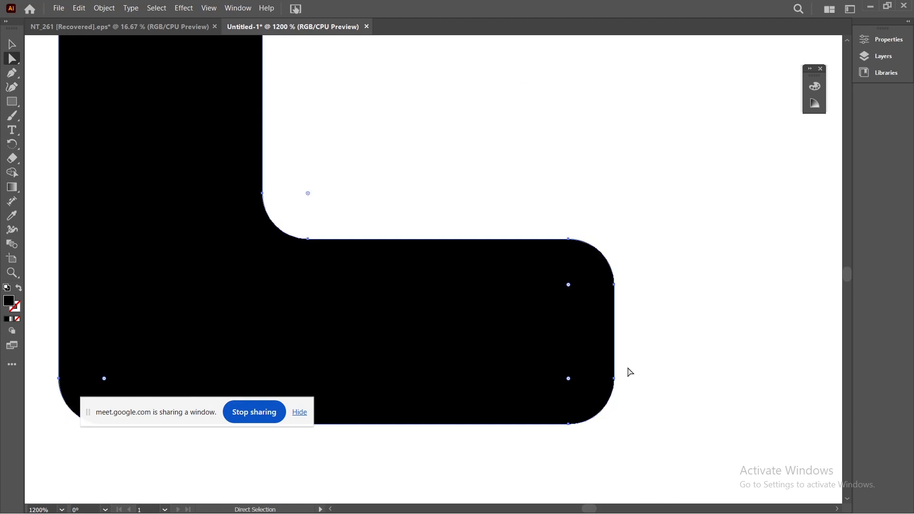
pyautogui.hotkey('ctrl', 'z')
# Round only the lower outer corner of the E's bottom arm, up to the arm's full height.
pyautogui.moveTo(655, 384); pyautogui.dragTo(573, 451)
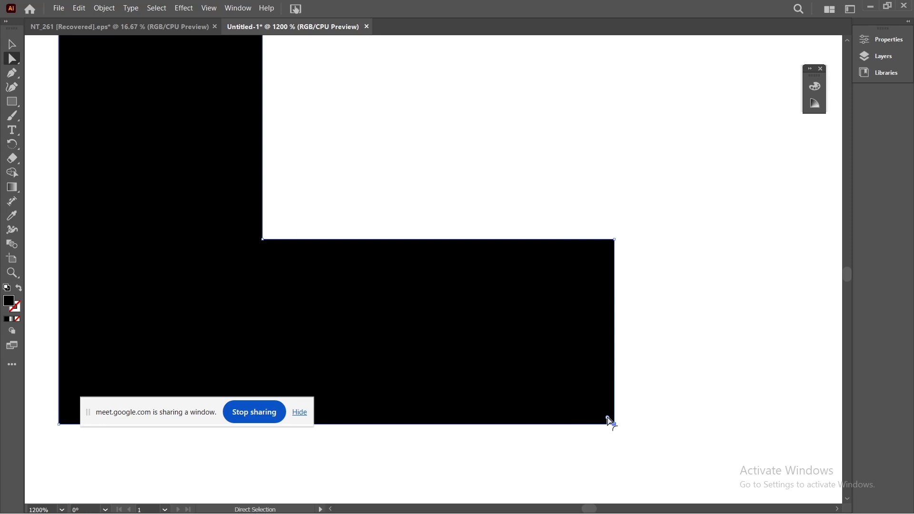
pyautogui.moveTo(611, 421); pyautogui.dragTo(520, 366)
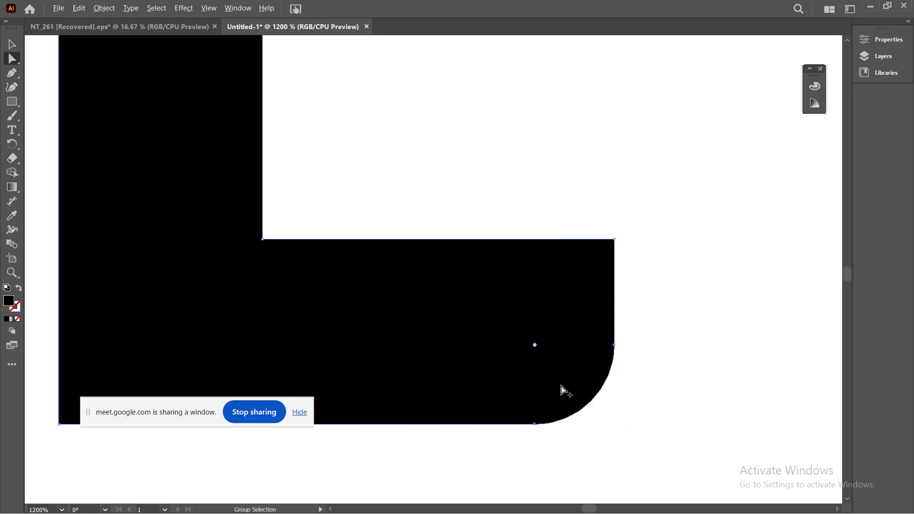
pyautogui.scroll(-5, 566, 391)
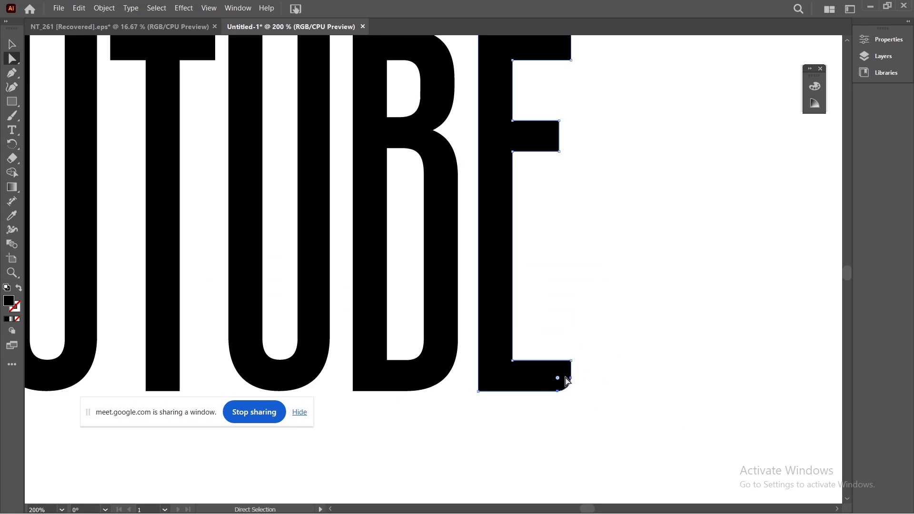
pyautogui.moveTo(561, 381); pyautogui.dragTo(532, 370)
pyautogui.click(598, 400)
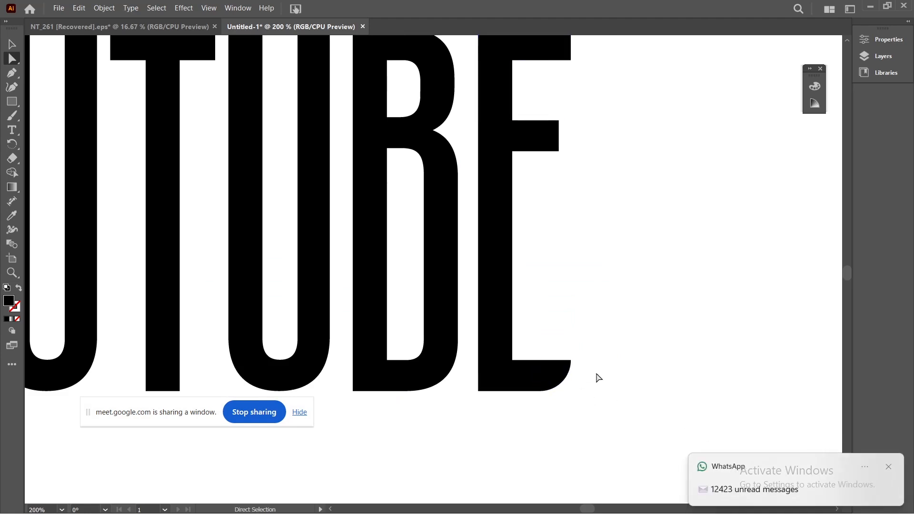
# Round the lower outer corner of the E's middle arm to match its bottom arm.
pyautogui.scroll(1, 614, 353)
pyautogui.scroll(1, 614, 352)
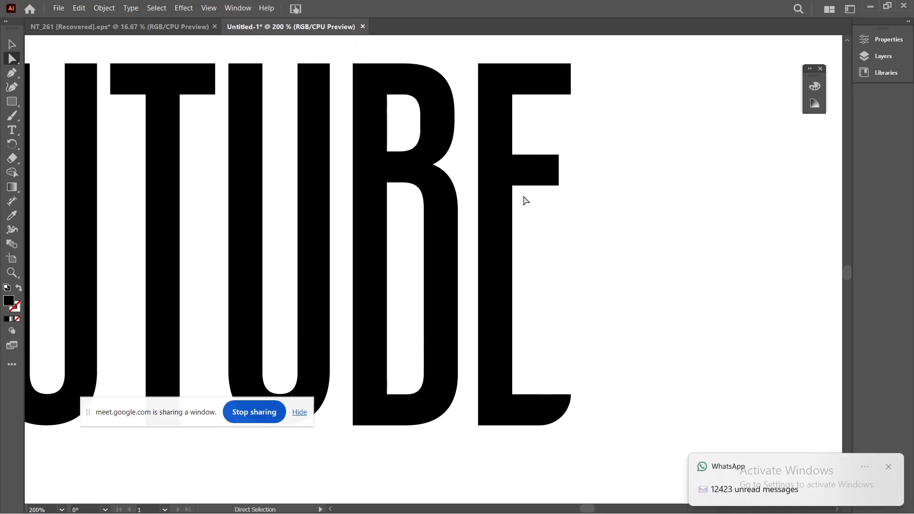
pyautogui.click(559, 185)
pyautogui.moveTo(552, 181); pyautogui.dragTo(518, 170)
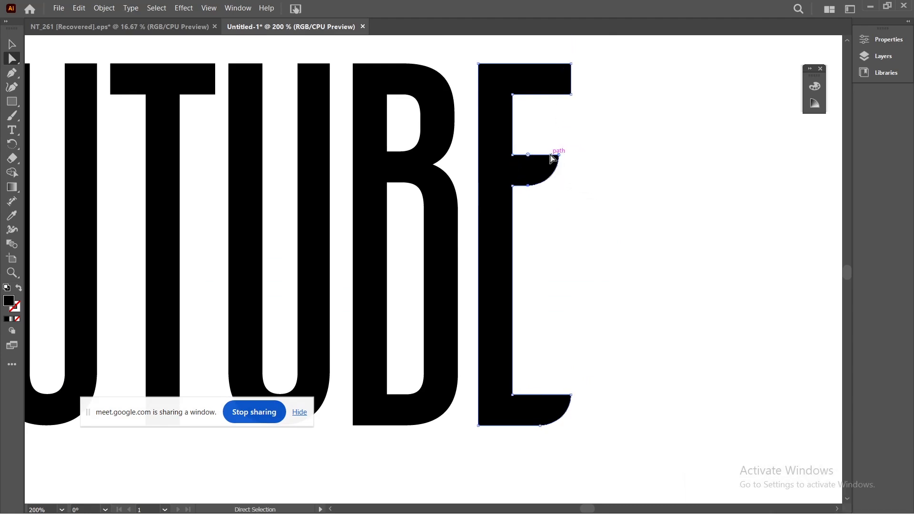
pyautogui.scroll(-5, 521, 236)
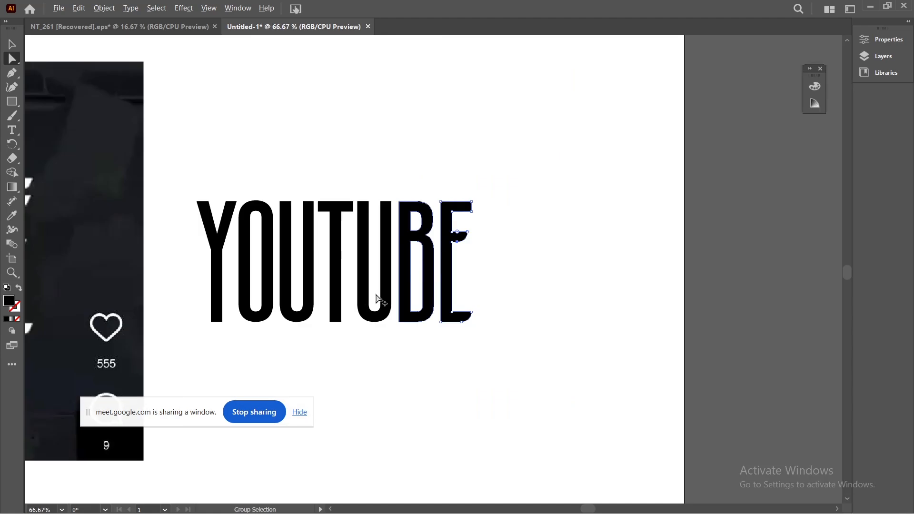
# Undo the E's arm rounding and round the lower outer corner of its bottom arm again with a slightly smaller radius.
pyautogui.scroll(2, 418, 296)
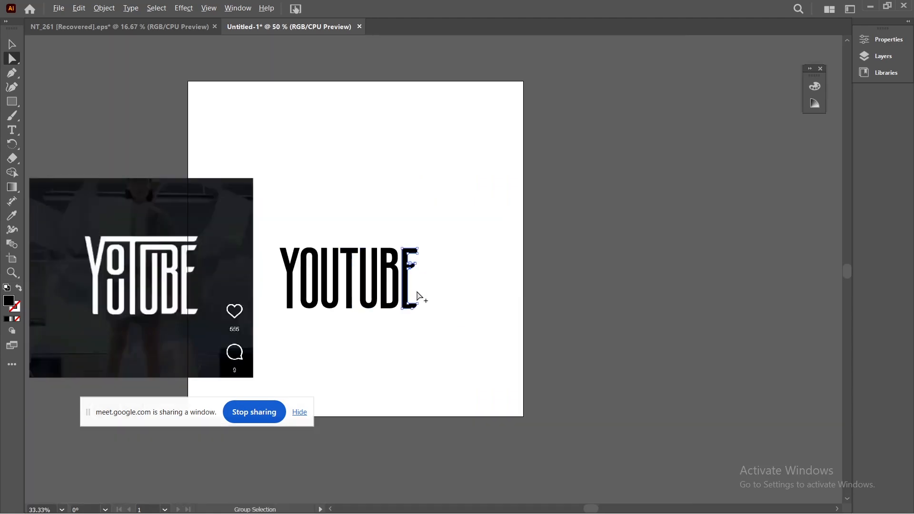
pyautogui.scroll(2, 439, 291)
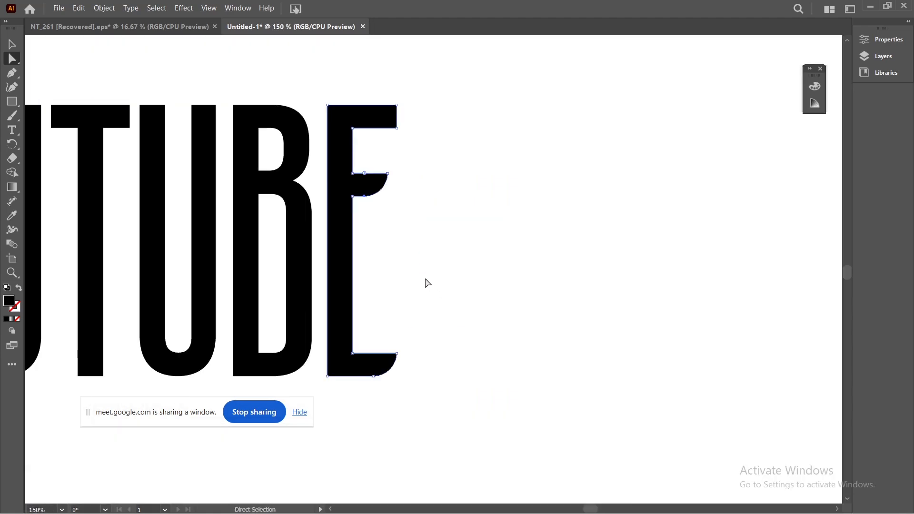
pyautogui.hotkey('ctrl', 'z')
pyautogui.moveTo(387, 367); pyautogui.dragTo(379, 361)
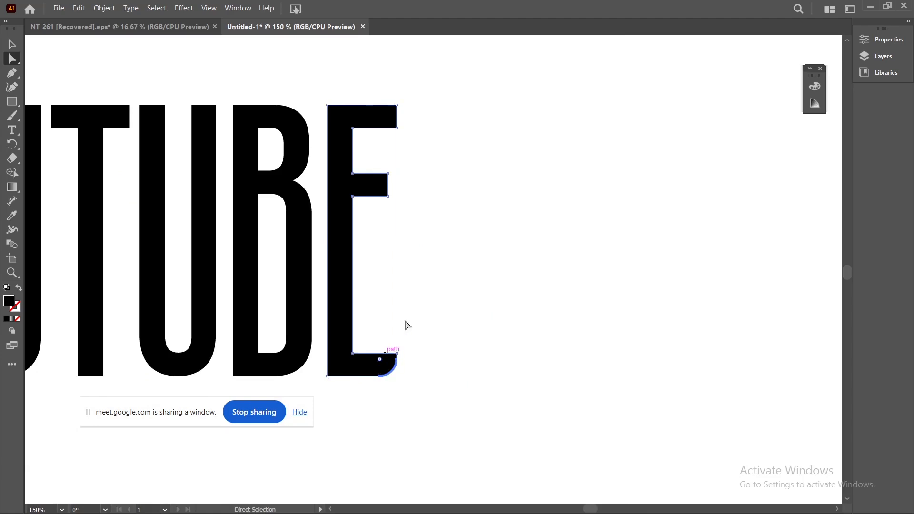
# Round the lower outer corners of the E's middle and top arms to match its bottom arm.
pyautogui.click(380, 188)
pyautogui.click(381, 191)
pyautogui.moveTo(384, 192); pyautogui.dragTo(365, 185)
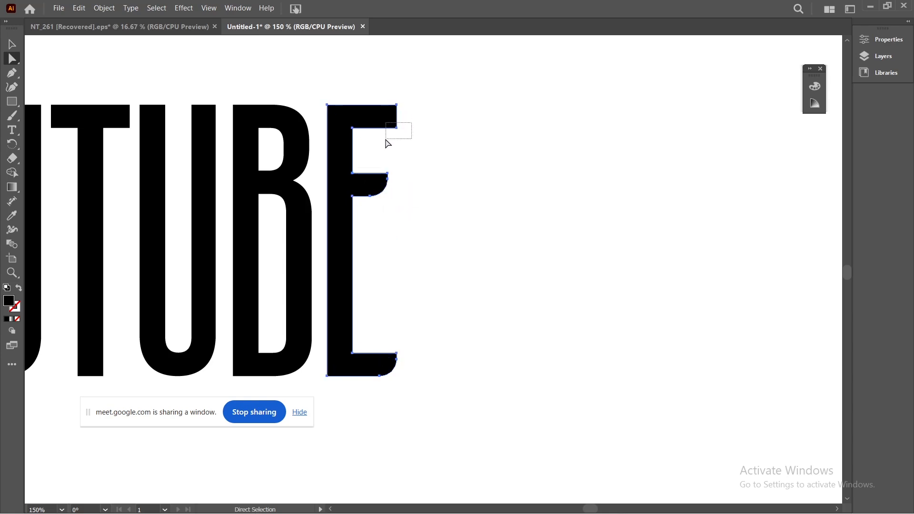
pyautogui.moveTo(390, 122); pyautogui.dragTo(381, 119)
pyautogui.click(420, 208)
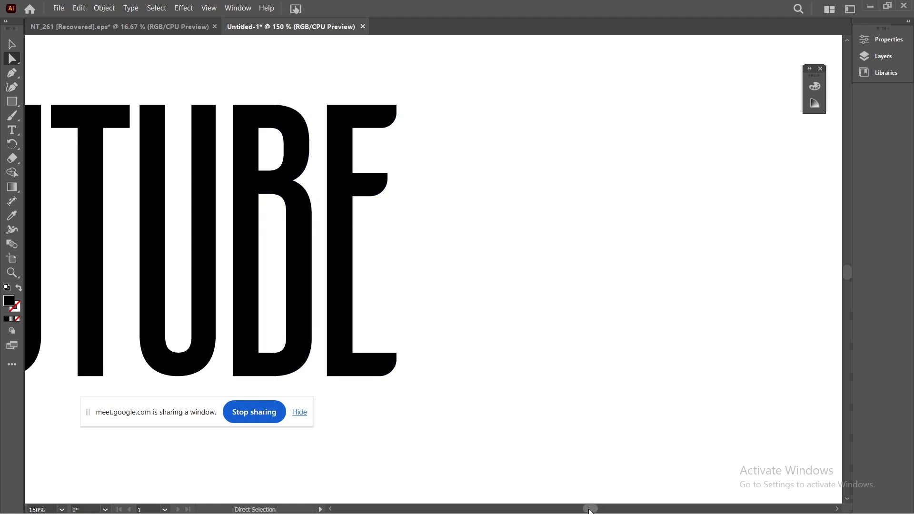
# Round both lower corners of the T's crossbar to match the E's arm ends.
pyautogui.moveTo(590, 510); pyautogui.dragTo(584, 510)
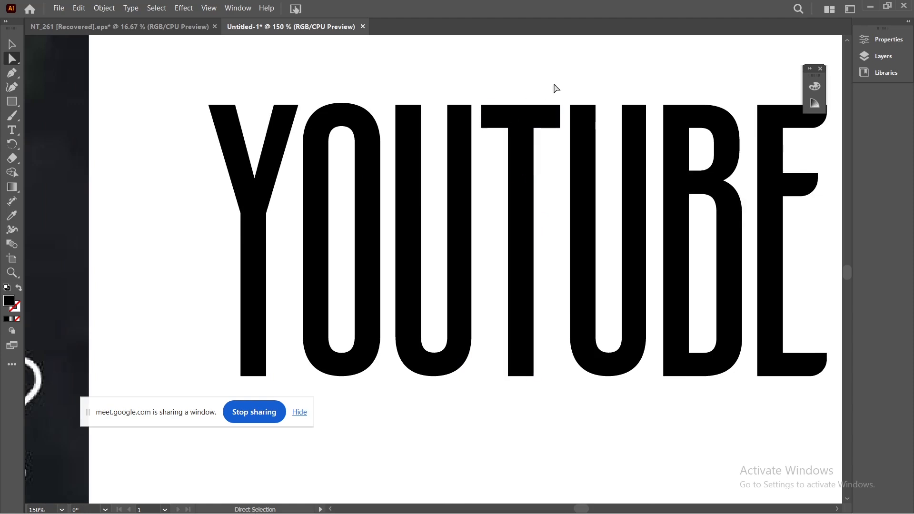
pyautogui.moveTo(554, 86); pyautogui.dragTo(544, 127)
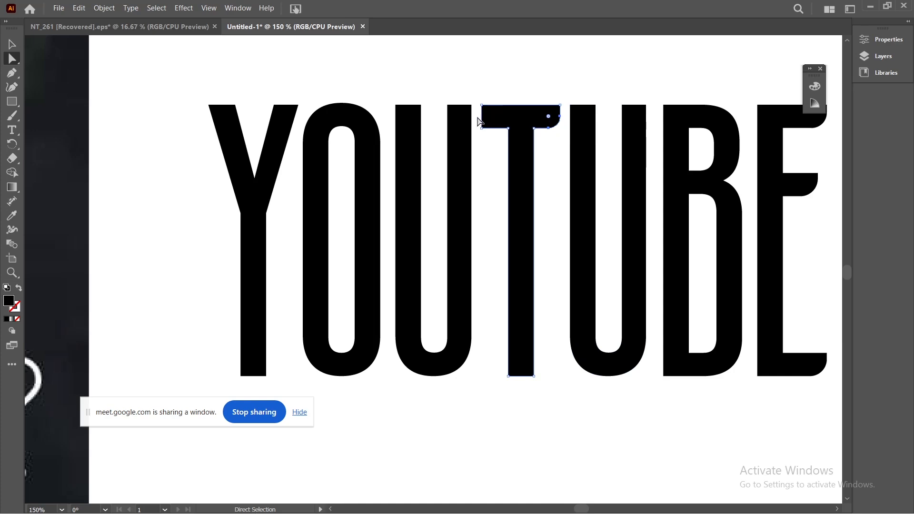
pyautogui.moveTo(489, 133); pyautogui.dragTo(493, 119)
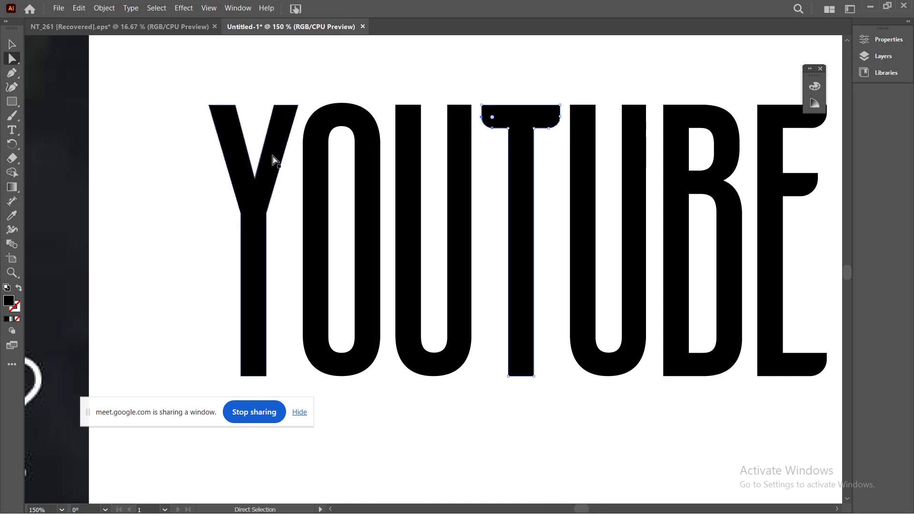
# Shorten the O from its bottom end to about half the height of the other letters, keeping its curves intact.
pyautogui.scroll(-3, 213, 252)
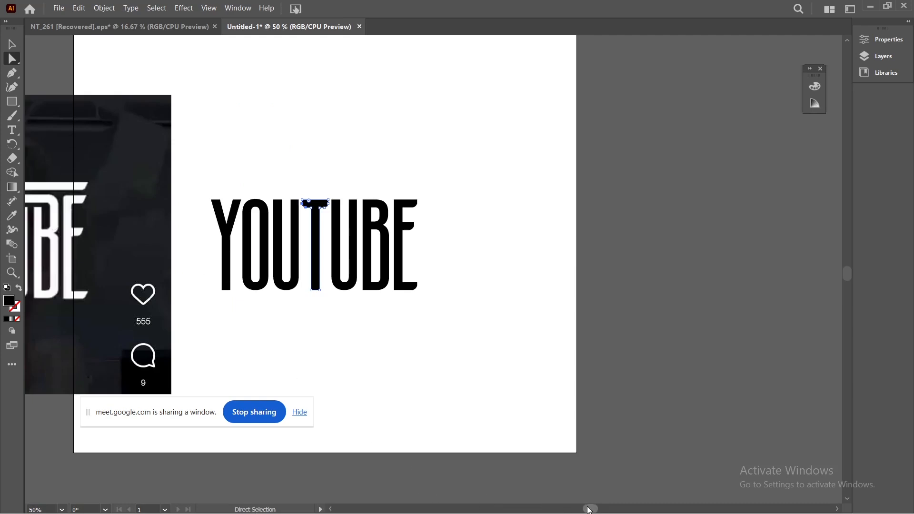
pyautogui.moveTo(590, 511); pyautogui.dragTo(580, 510)
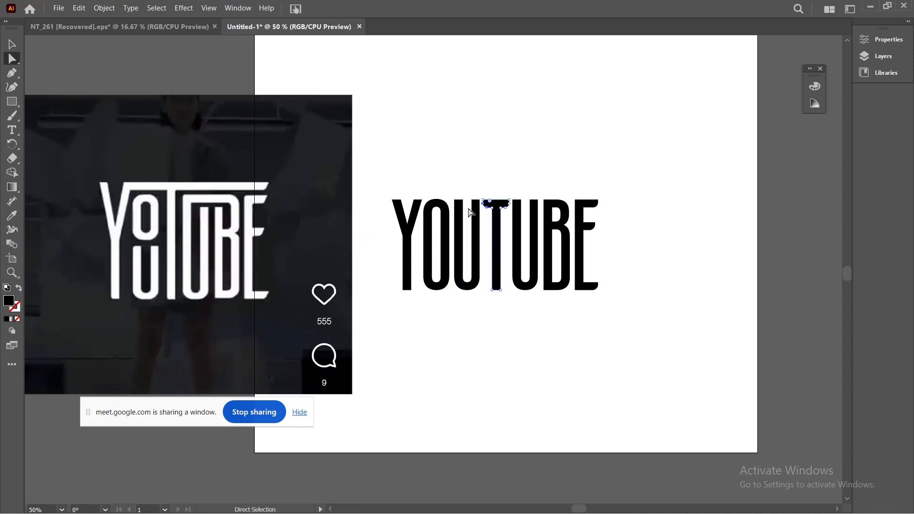
pyautogui.click(528, 330)
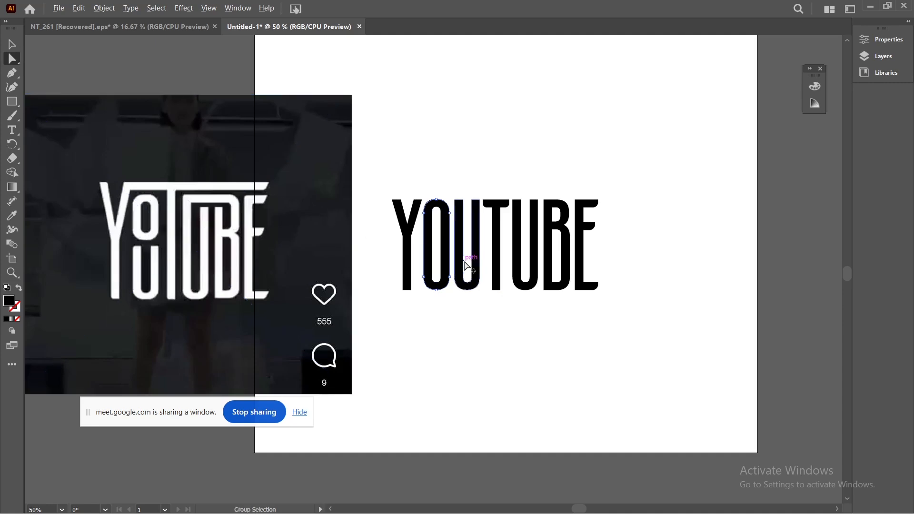
pyautogui.scroll(3, 469, 262)
pyautogui.scroll(-3, 428, 308)
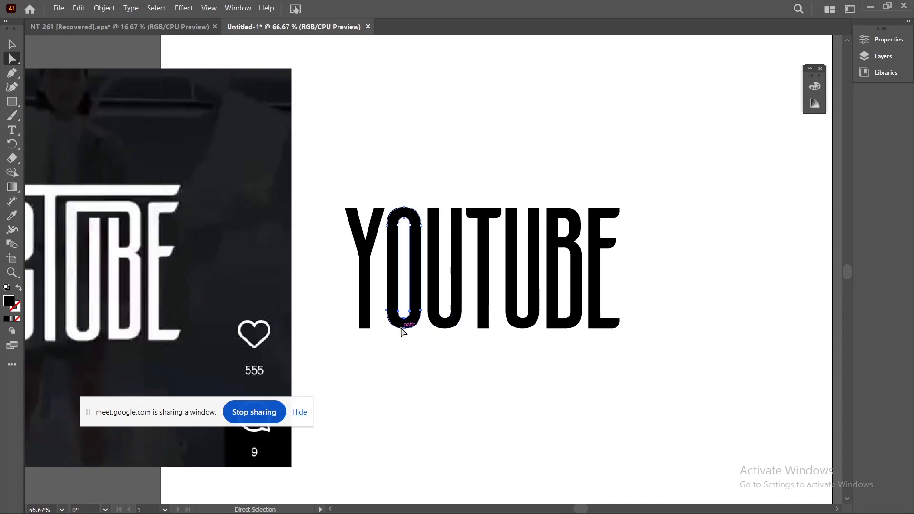
pyautogui.moveTo(403, 327); pyautogui.dragTo(406, 268)
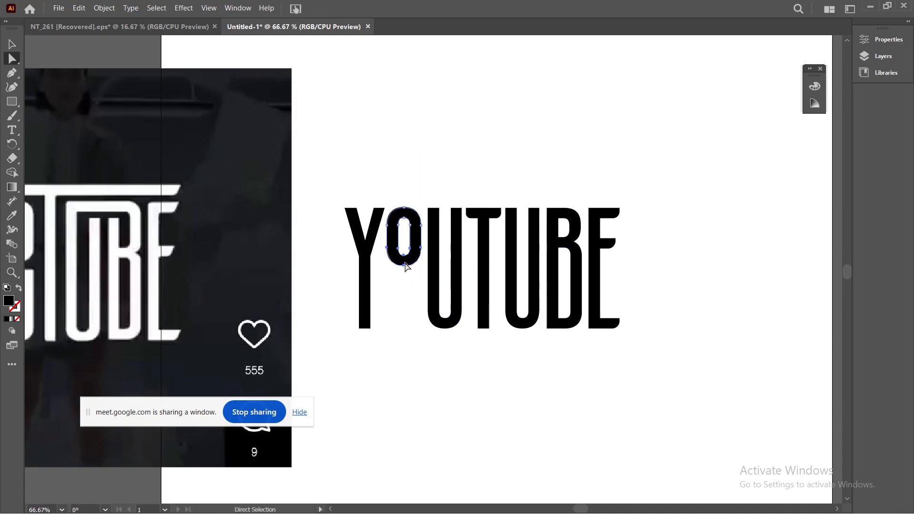
# Lower the shortened O slightly and slide the first U sideways into the same column as the O.
pyautogui.click(12, 44)
pyautogui.moveTo(401, 215); pyautogui.dragTo(404, 233)
pyautogui.moveTo(441, 281); pyautogui.dragTo(399, 282)
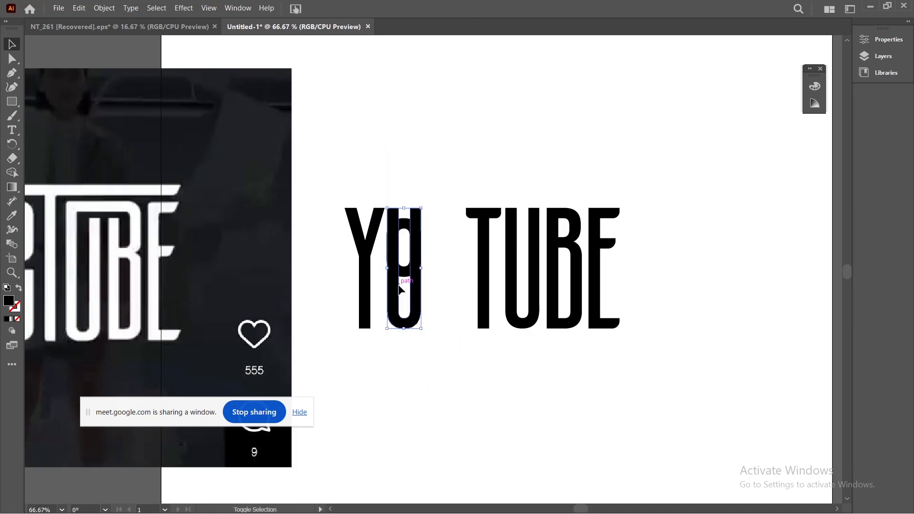
# Shorten the first U by lowering the tops of its stems to the bottom edge of the O.
pyautogui.click(432, 195)
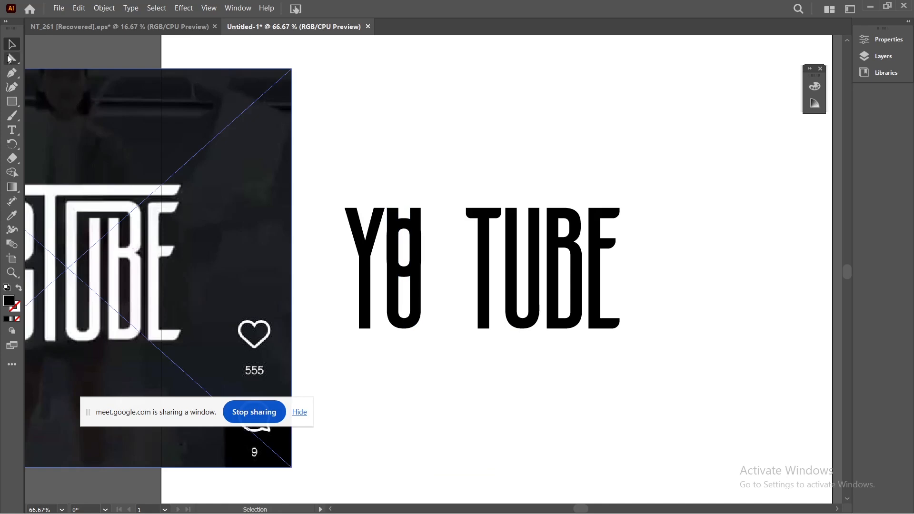
pyautogui.press('a')
pyautogui.moveTo(432, 190); pyautogui.dragTo(380, 277)
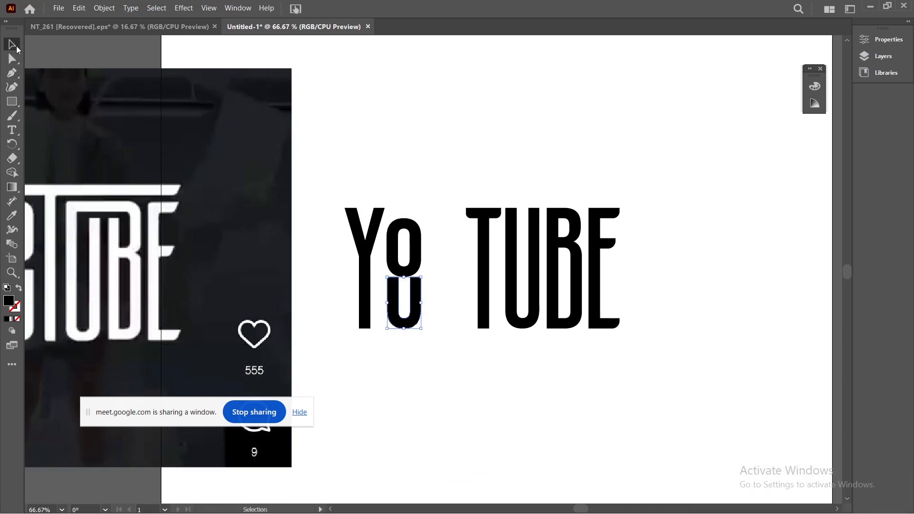
pyautogui.moveTo(430, 252); pyautogui.dragTo(383, 287)
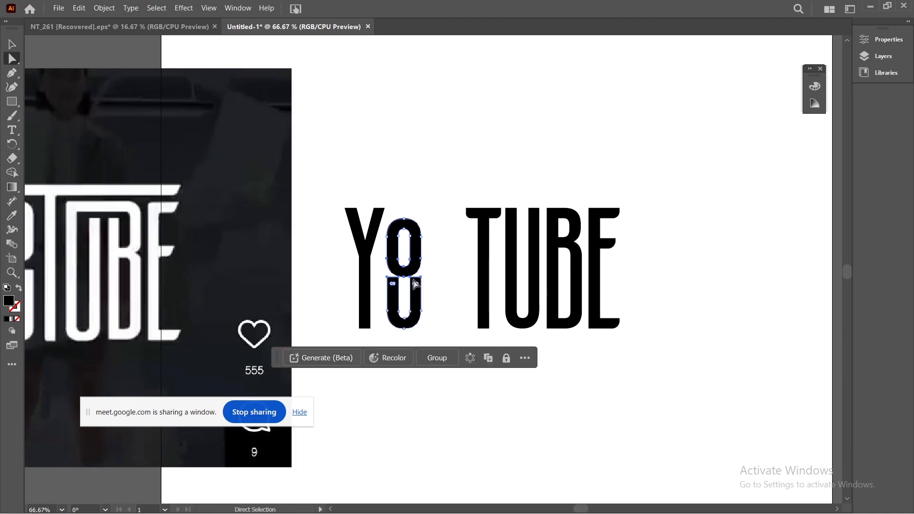
pyautogui.click(441, 253)
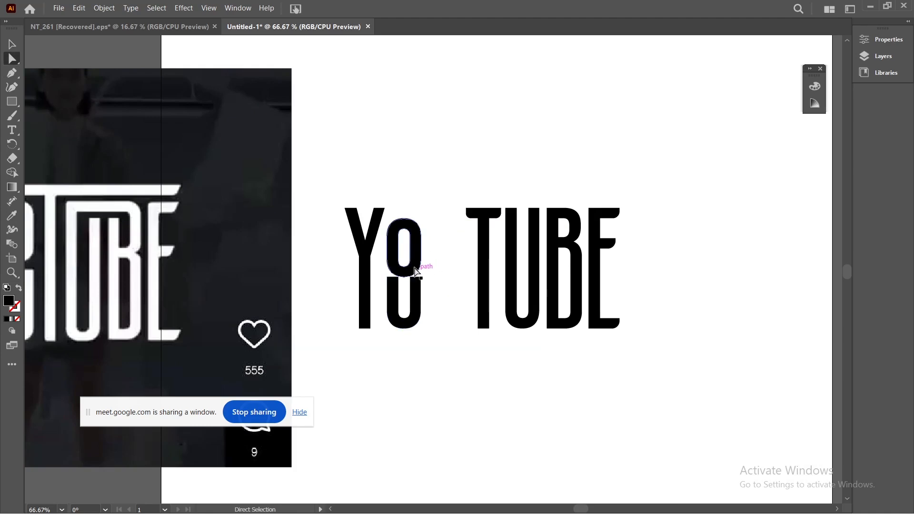
# Move the shortened U down slightly to open a gap beneath the O.
pyautogui.scroll(4, 416, 273)
pyautogui.scroll(2, 381, 308)
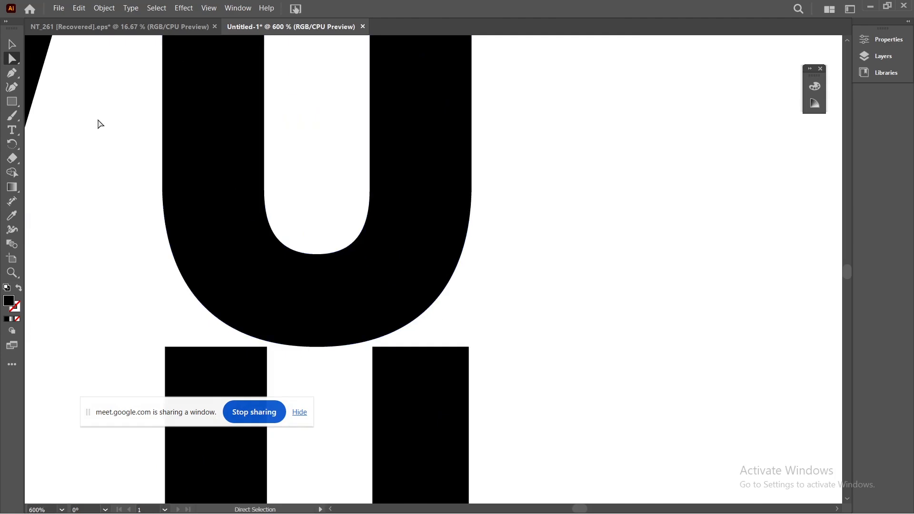
pyautogui.scroll(-3, 305, 268)
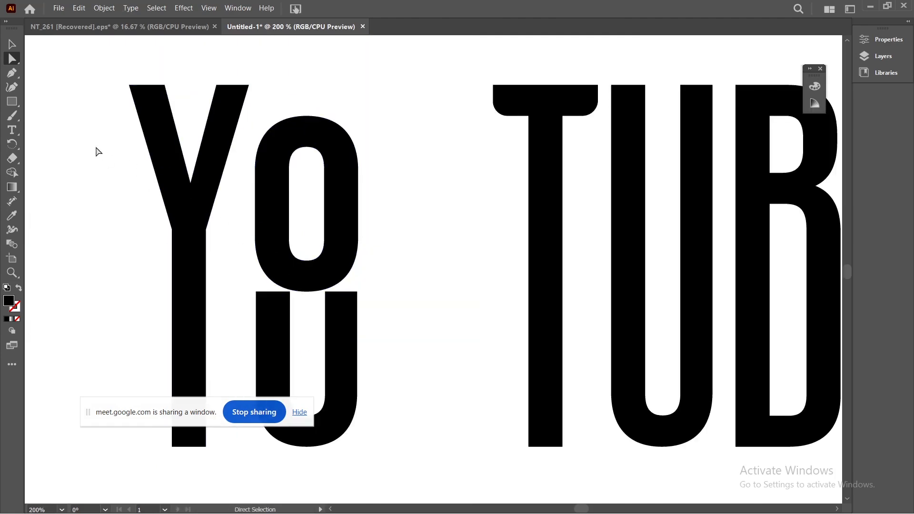
pyautogui.click(12, 44)
pyautogui.moveTo(342, 310); pyautogui.dragTo(342, 321)
# Raise the O's bottom curve to shorten it further and move the U up onto the baseline of the other letters.
pyautogui.click(12, 58)
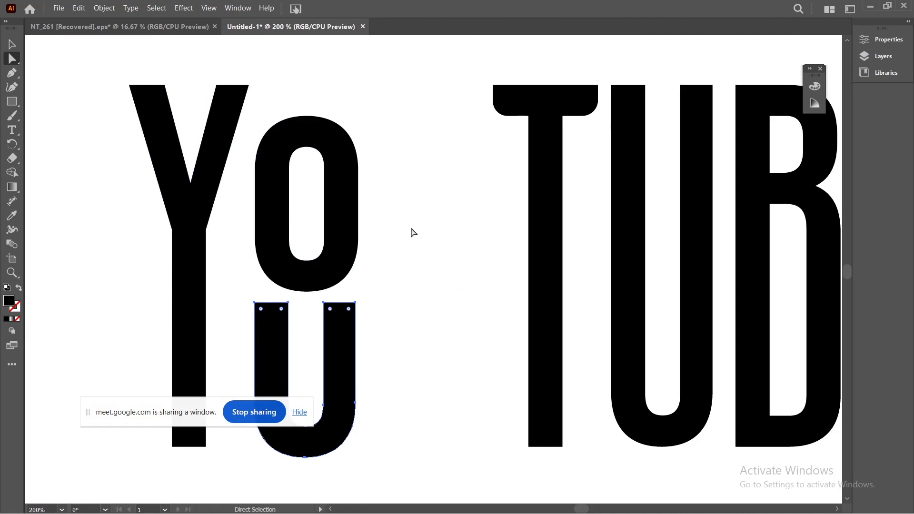
pyautogui.moveTo(413, 233); pyautogui.dragTo(248, 304)
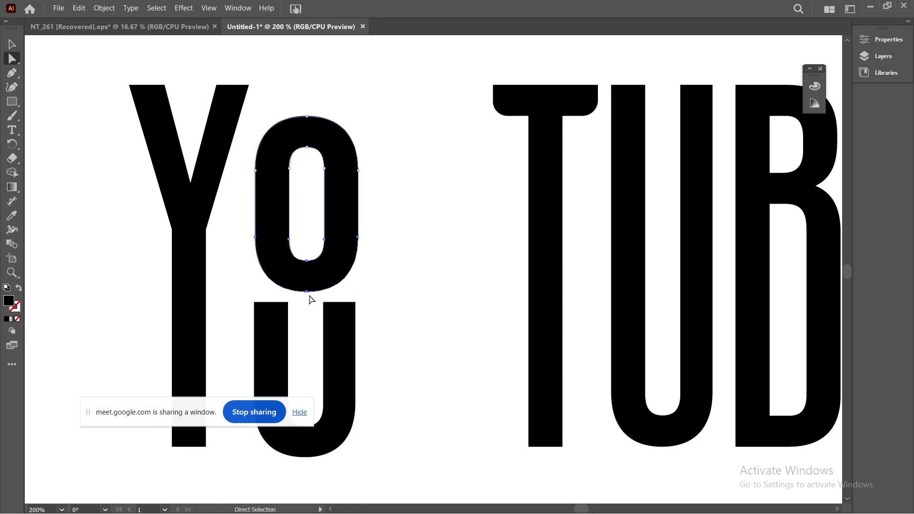
pyautogui.moveTo(306, 291); pyautogui.dragTo(306, 268)
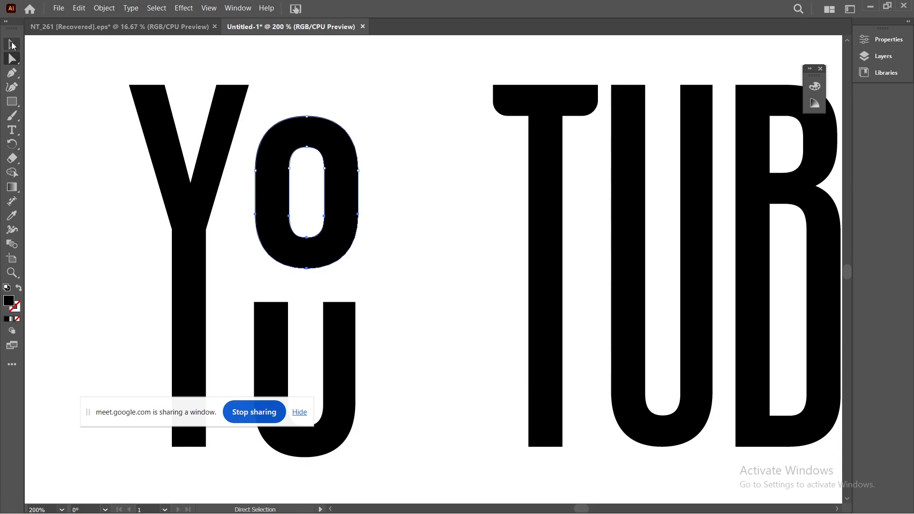
pyautogui.click(12, 44)
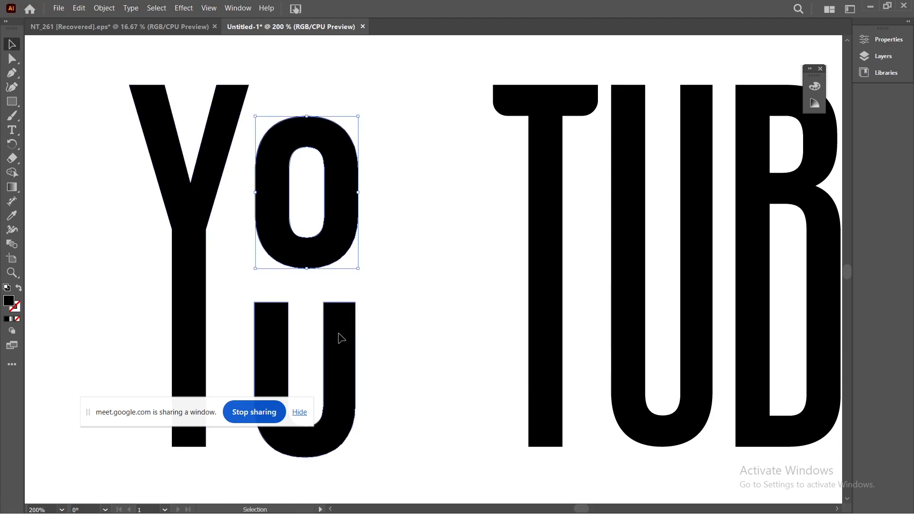
pyautogui.moveTo(341, 332); pyautogui.dragTo(340, 323)
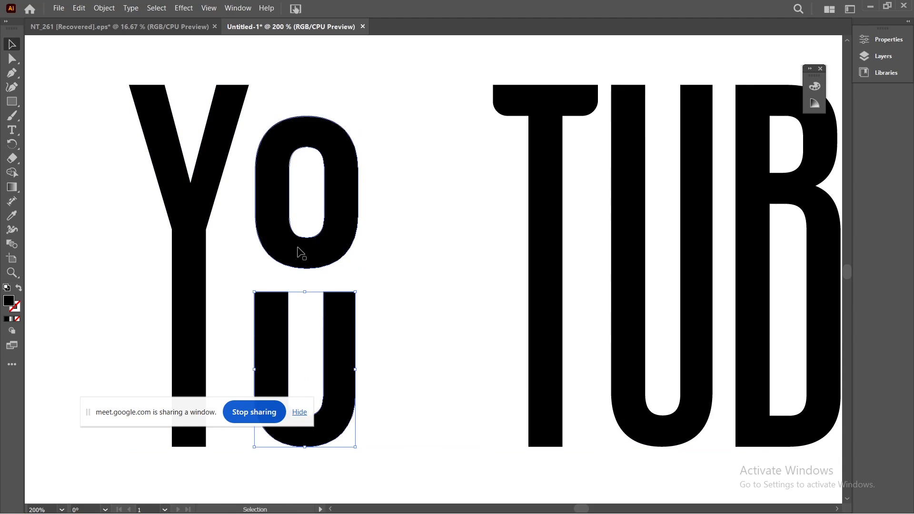
# Shift the O slightly toward the Y and align the horizontal centers of the stacked O and U.
pyautogui.moveTo(309, 251); pyautogui.dragTo(300, 251)
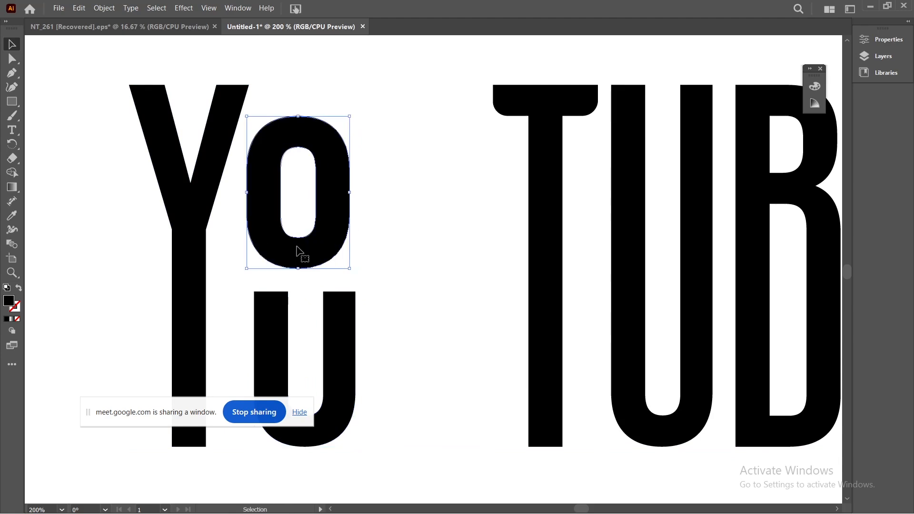
pyautogui.keyDown('shift'); pyautogui.click(346, 376); pyautogui.keyUp('shift')
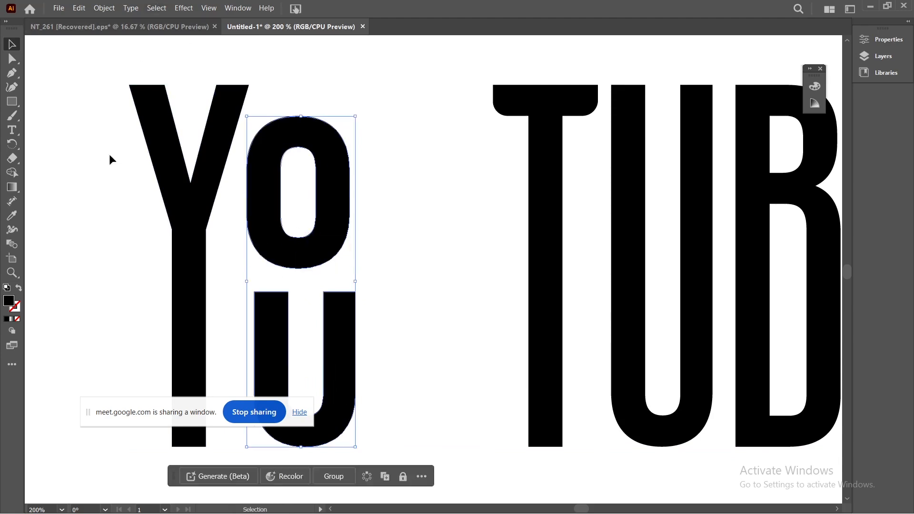
pyautogui.click(881, 39)
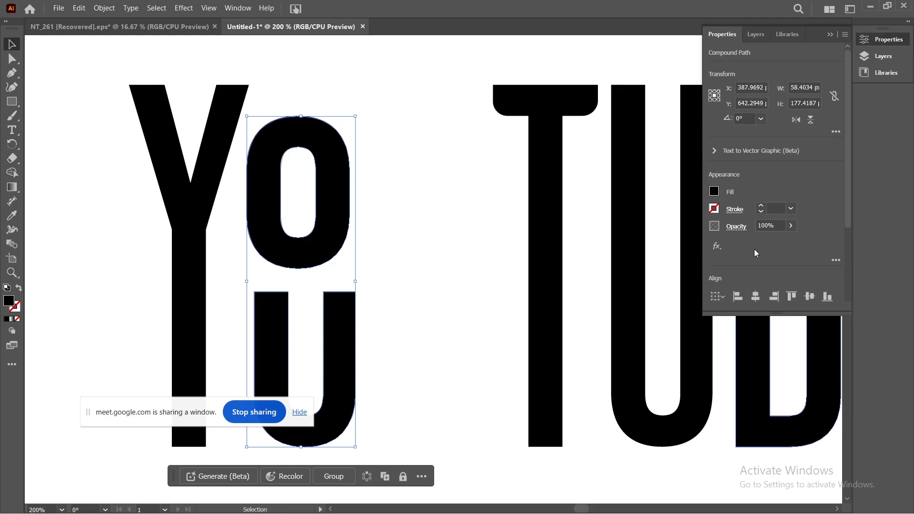
pyautogui.click(756, 296)
pyautogui.click(420, 199)
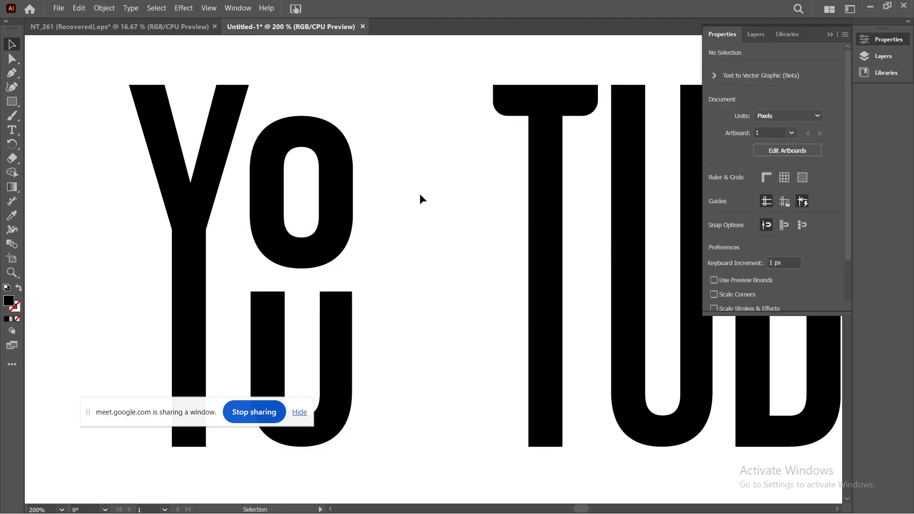
# Move the T sideways until its crossbar sits right beside the stacked O and U.
pyautogui.scroll(1, 419, 194)
pyautogui.scroll(-2, 419, 195)
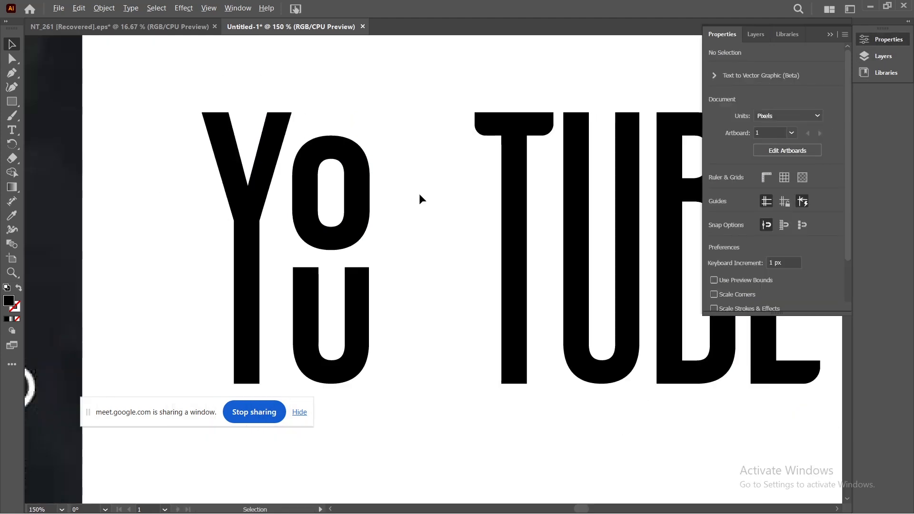
pyautogui.scroll(-3, 419, 193)
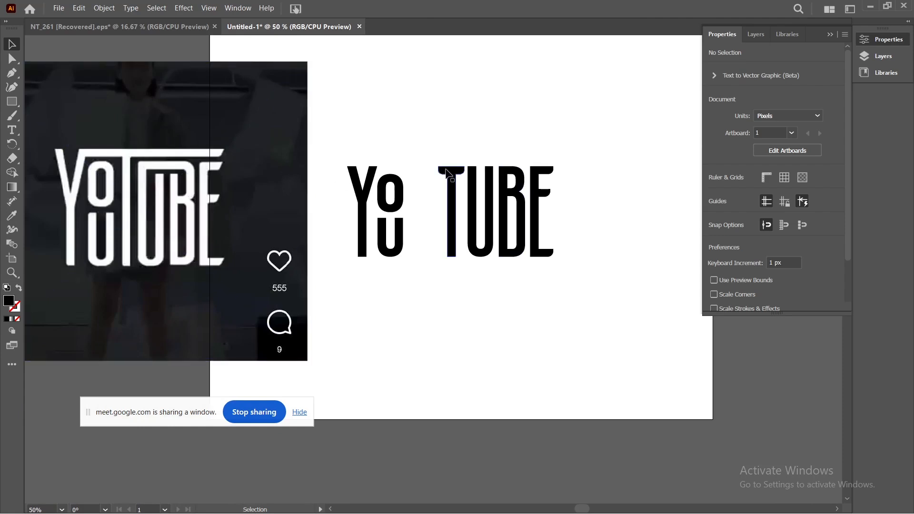
pyautogui.moveTo(446, 170); pyautogui.dragTo(416, 165)
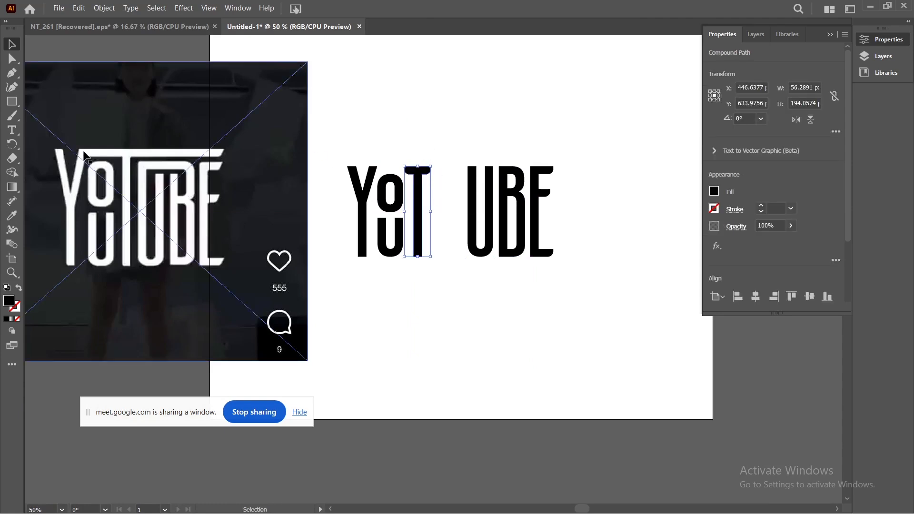
# Extend the T's crossbar over the O until its end merges with the Y's upper arm.
pyautogui.scroll(4, 410, 168)
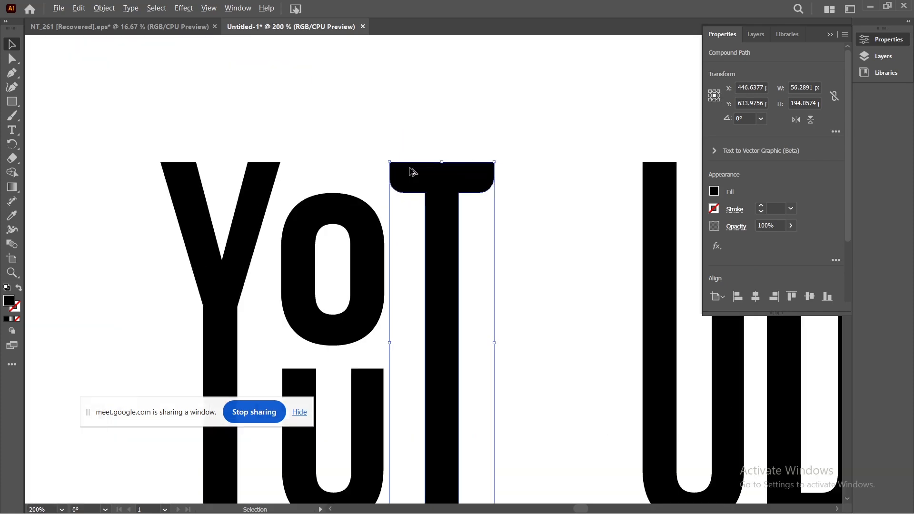
pyautogui.click(354, 129)
pyautogui.click(17, 60)
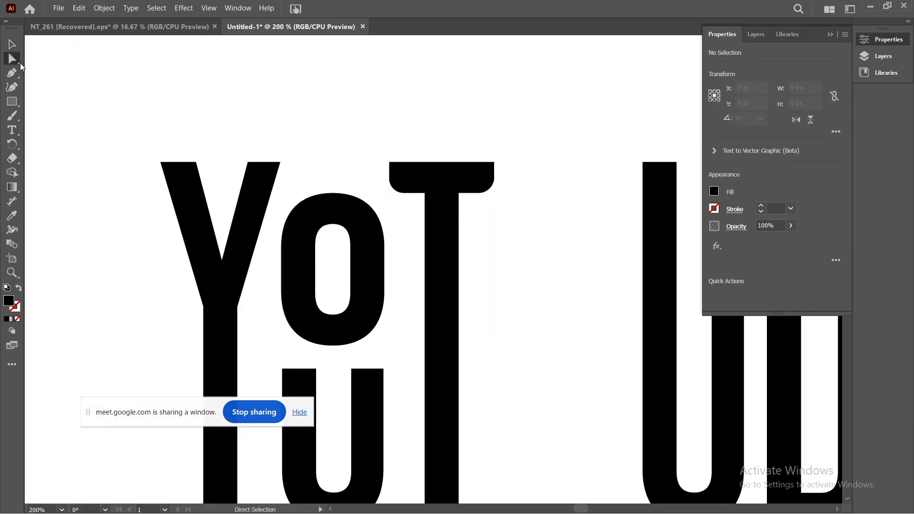
pyautogui.moveTo(365, 141); pyautogui.dragTo(255, 168)
pyautogui.click(341, 120)
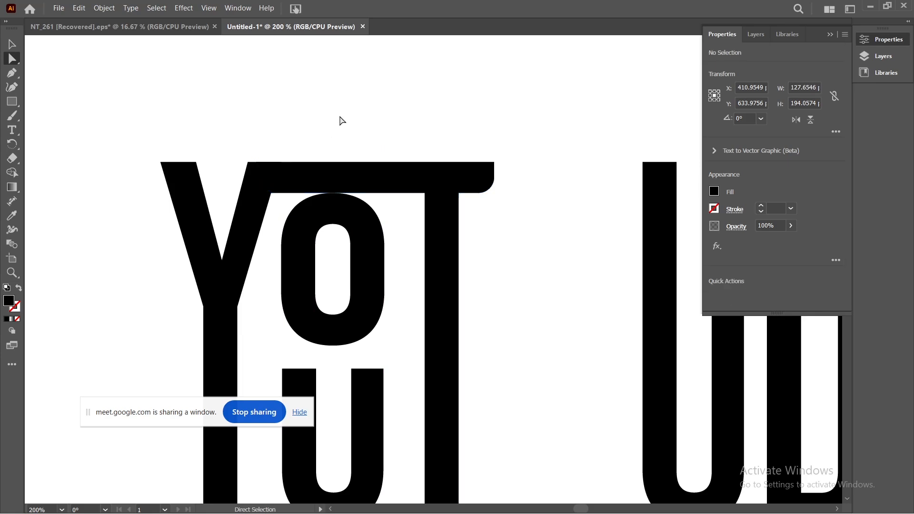
# Nudge the O down 4 px to leave a gap beneath the T's crossbar.
pyautogui.scroll(-3, 465, 179)
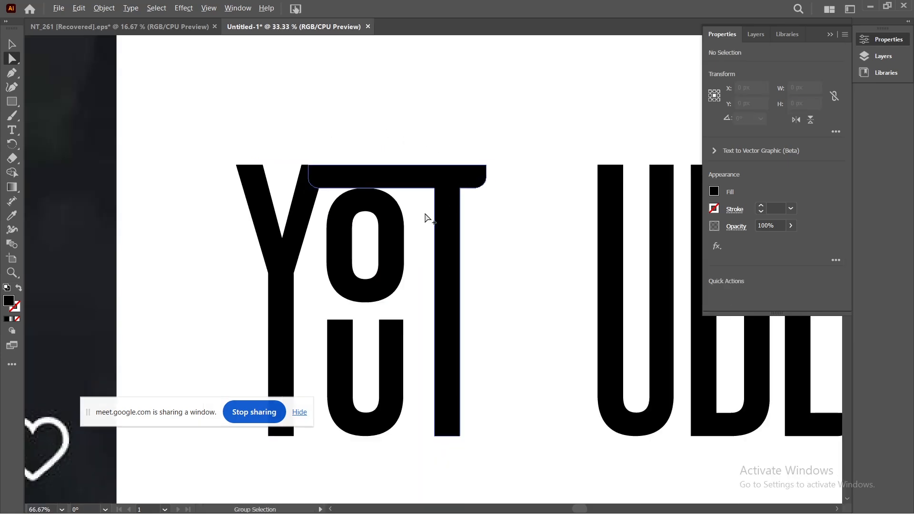
pyautogui.scroll(-3, 452, 195)
pyautogui.scroll(1, 439, 207)
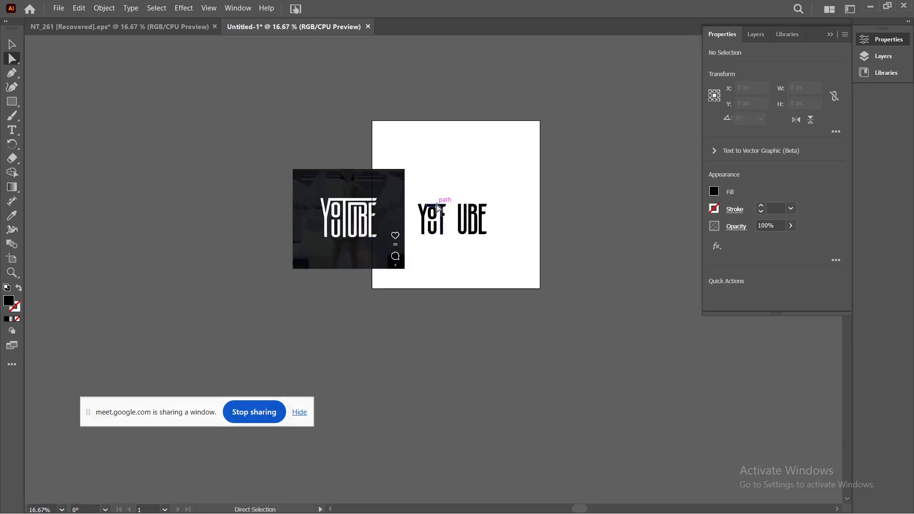
pyautogui.scroll(4, 439, 207)
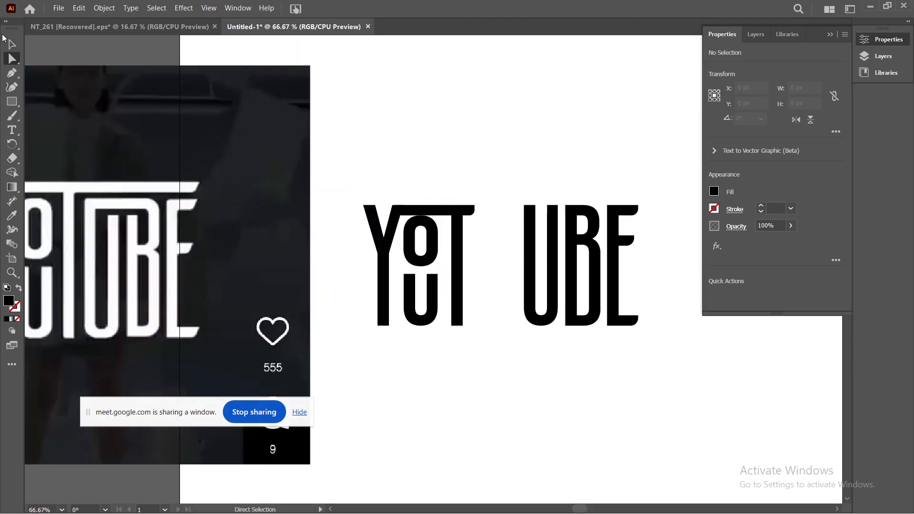
pyautogui.click(13, 45)
pyautogui.moveTo(427, 234); pyautogui.dragTo(428, 236)
pyautogui.press('Down')
pyautogui.press('Down')
pyautogui.press('Down')
pyautogui.press('Down')
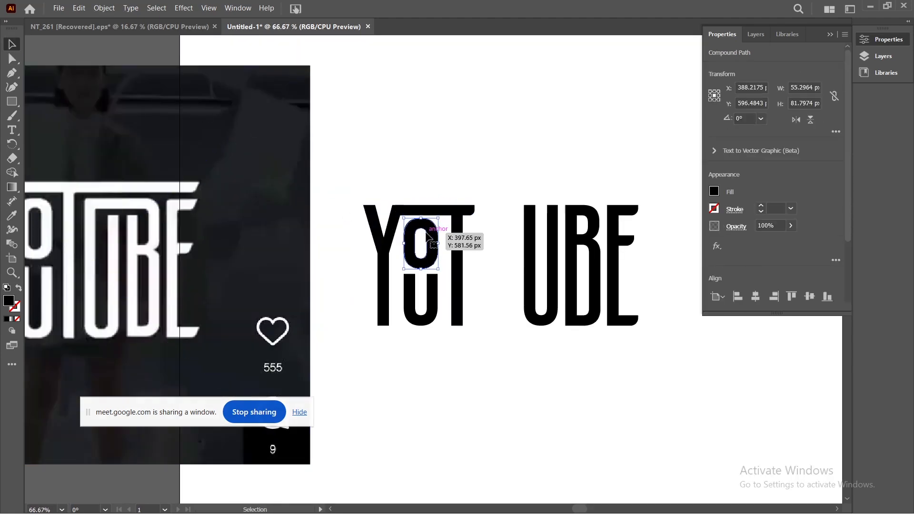
pyautogui.click(574, 135)
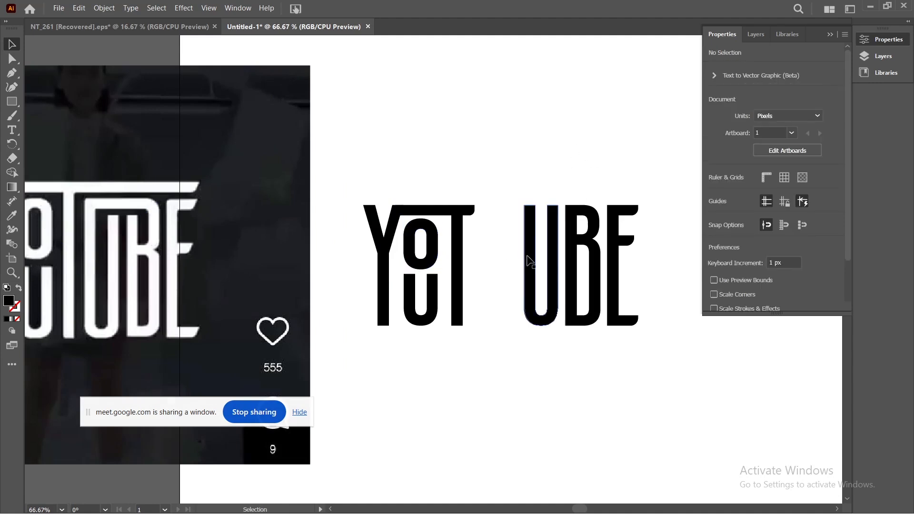
# Move the second U, the B and the E toward the T, closing the gap with even letter spacing.
pyautogui.moveTo(530, 261); pyautogui.dragTo(488, 246)
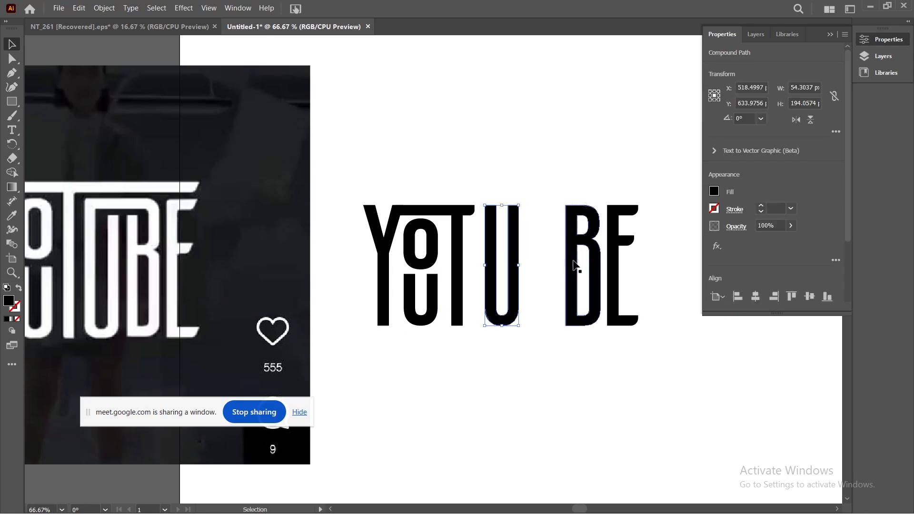
pyautogui.moveTo(574, 261); pyautogui.dragTo(530, 251)
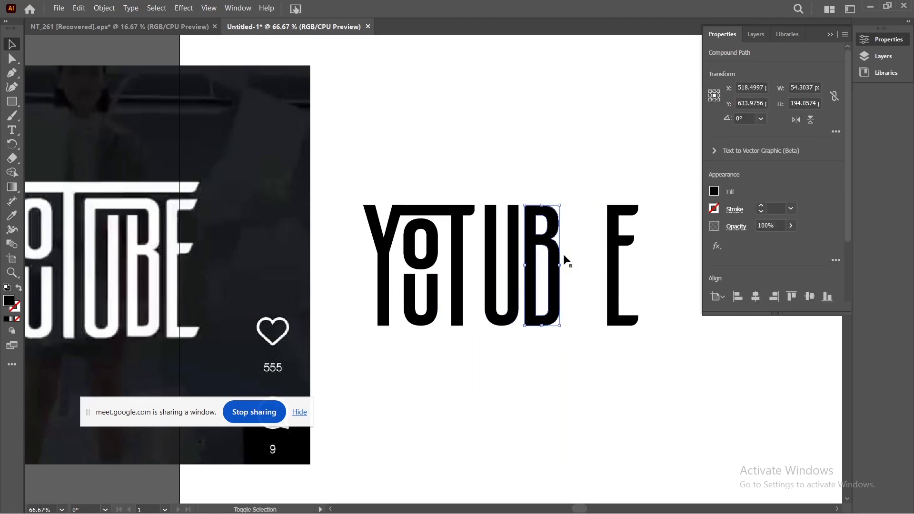
pyautogui.moveTo(615, 249); pyautogui.dragTo(576, 246)
pyautogui.click(613, 384)
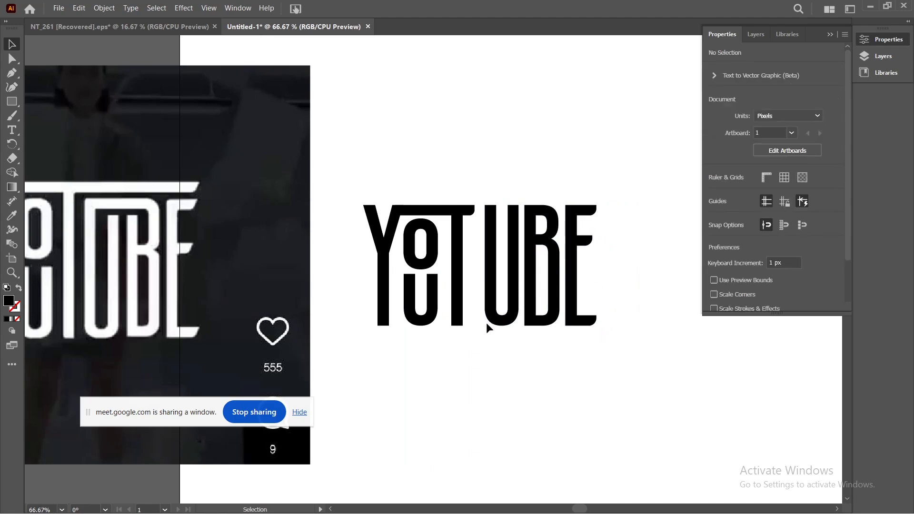
# Shorten the final U, B and E to about 158 px high by raising their bottom anchor points.
pyautogui.click(12, 59)
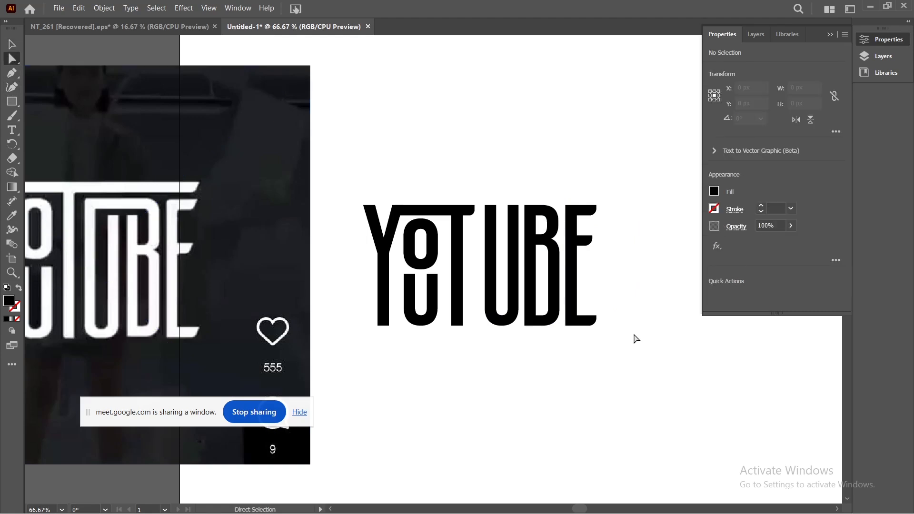
pyautogui.moveTo(617, 346); pyautogui.dragTo(455, 284)
pyautogui.moveTo(480, 286); pyautogui.dragTo(479, 283)
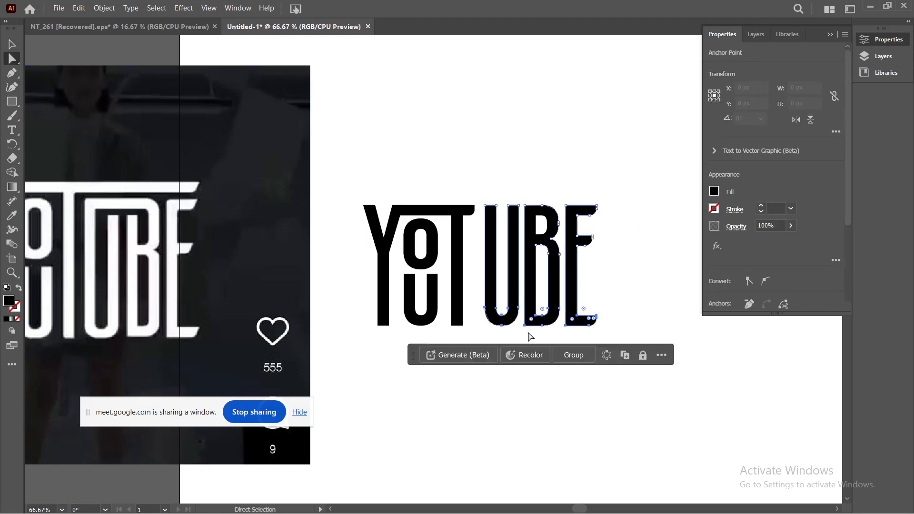
pyautogui.moveTo(545, 325); pyautogui.dragTo(545, 307)
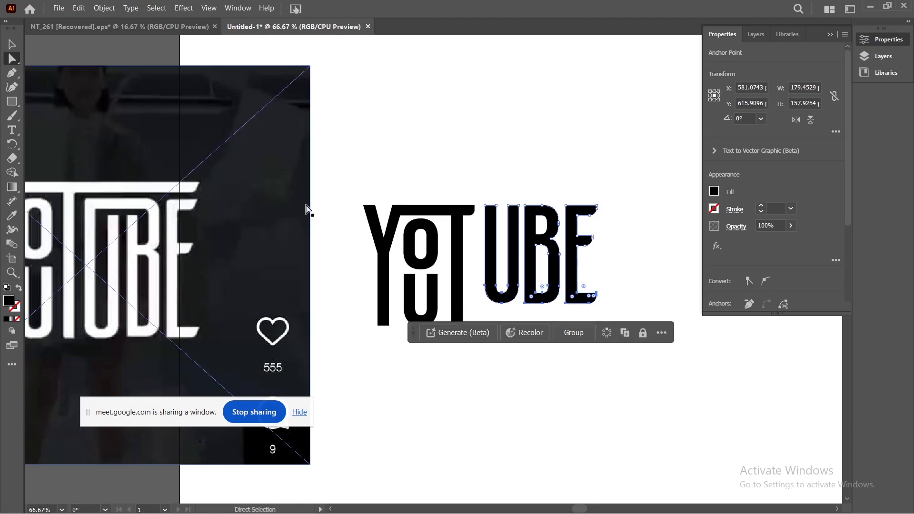
# Move the shortened U, B and E together down onto the baseline of the other letters.
pyautogui.press('v')
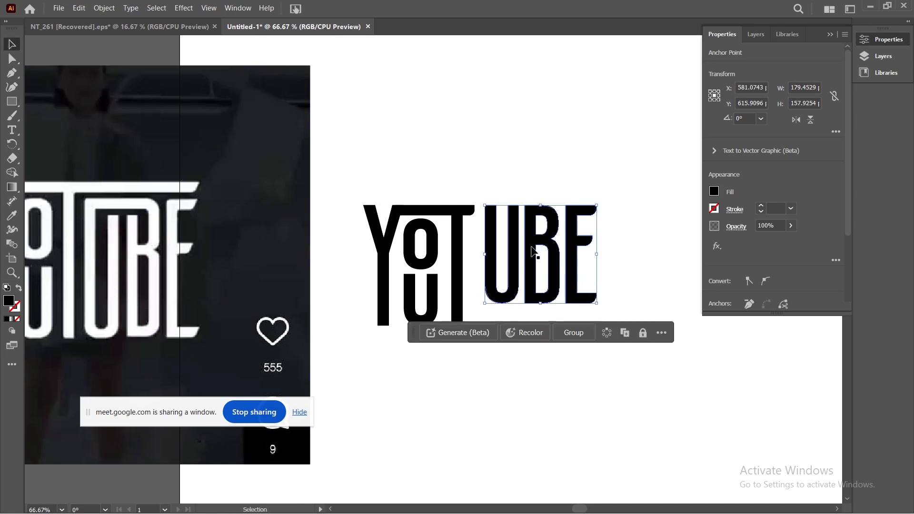
pyautogui.moveTo(533, 252); pyautogui.dragTo(527, 271)
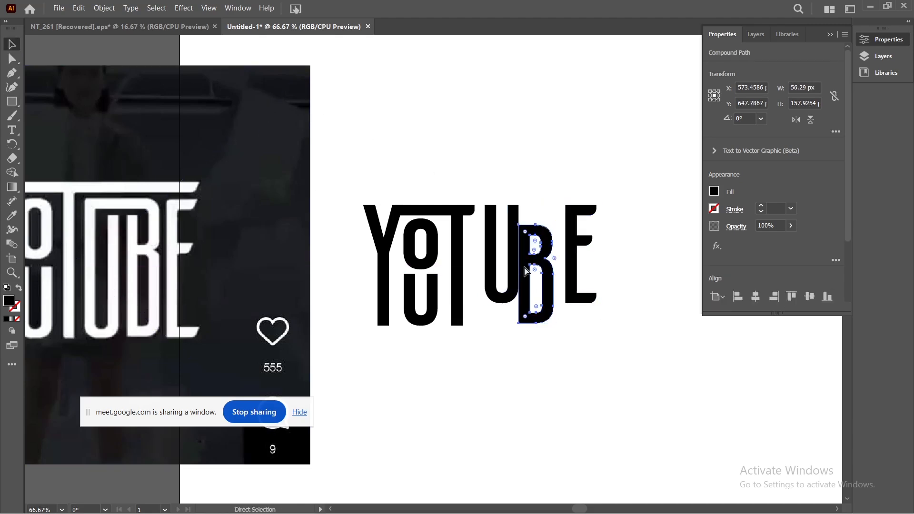
pyautogui.hotkey('ctrl', 'z')
pyautogui.moveTo(635, 248); pyautogui.dragTo(488, 323)
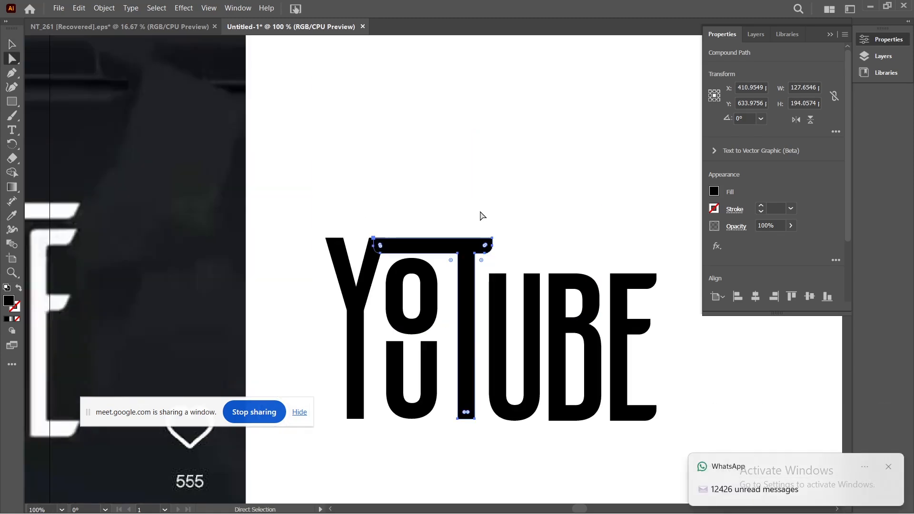
# Extend the T's crossbar over the U, B and E until it ends level with the E's outer edge.
pyautogui.moveTo(476, 215); pyautogui.dragTo(656, 257)
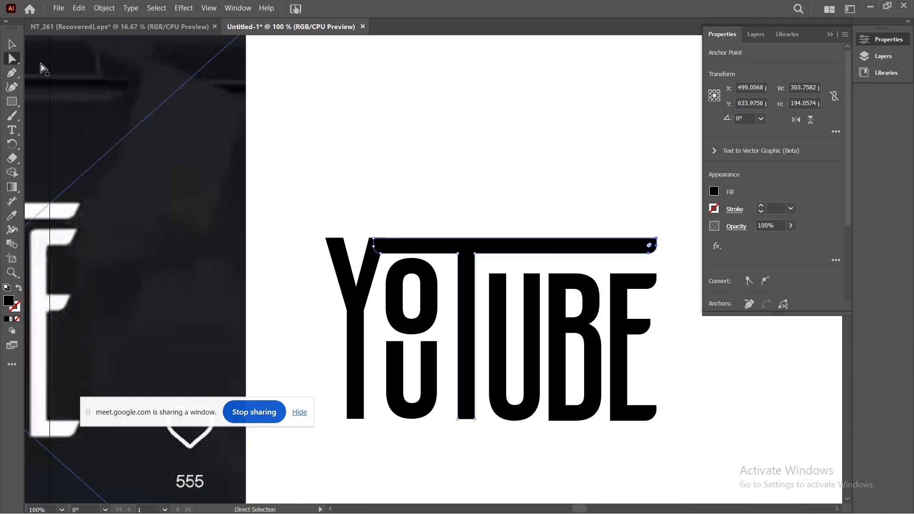
pyautogui.click(11, 47)
pyautogui.click(539, 323)
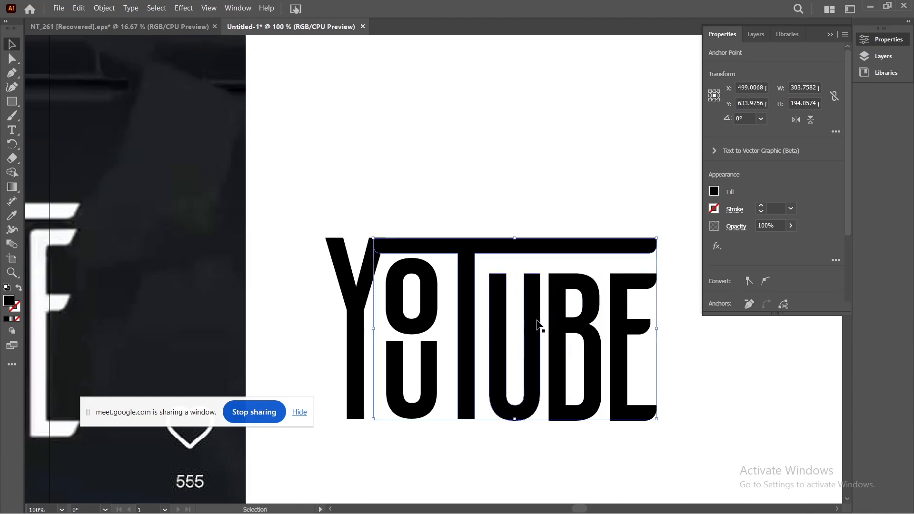
pyautogui.scroll(-2, 540, 324)
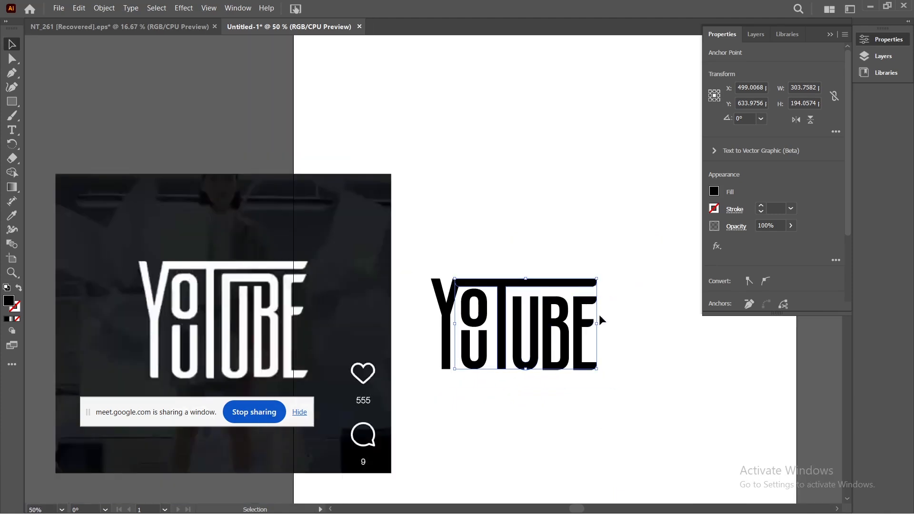
pyautogui.moveTo(575, 378); pyautogui.dragTo(594, 375)
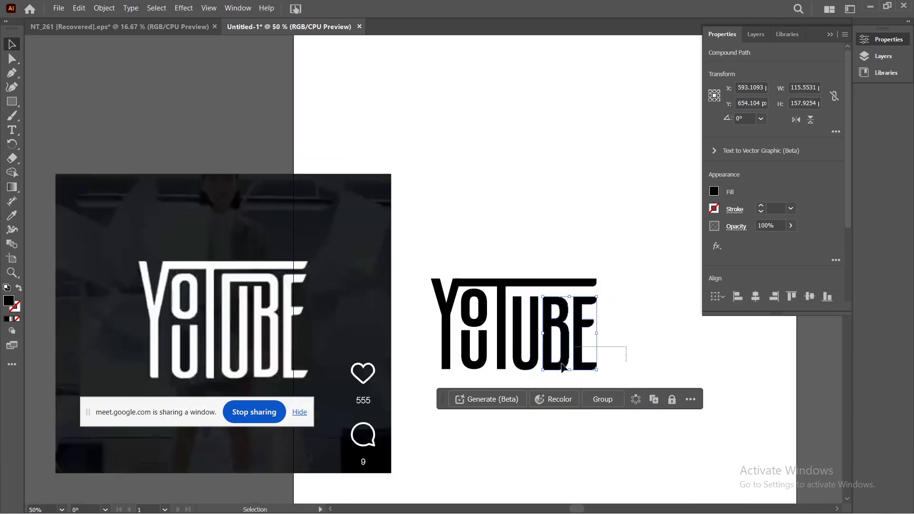
pyautogui.keyDown('shift'); pyautogui.click(511, 365); pyautogui.keyUp('shift')
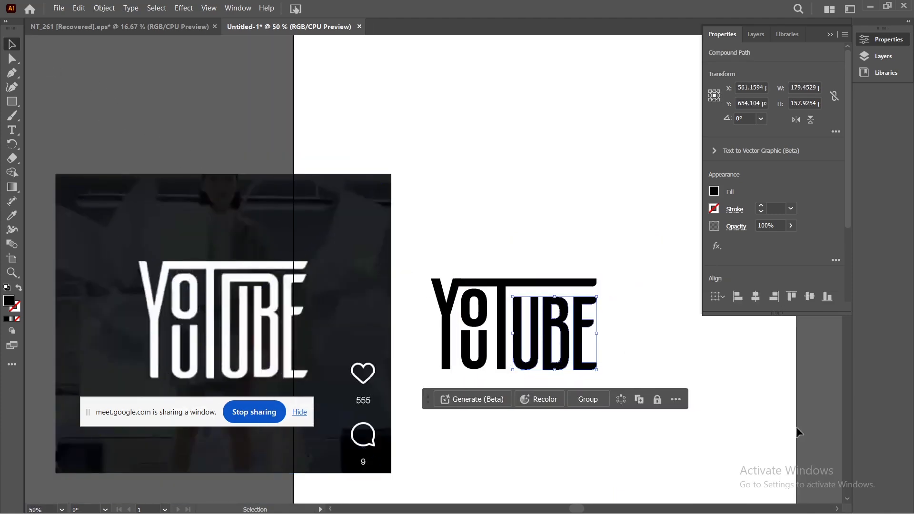
pyautogui.moveTo(663, 340); pyautogui.dragTo(506, 373)
pyautogui.click(11, 58)
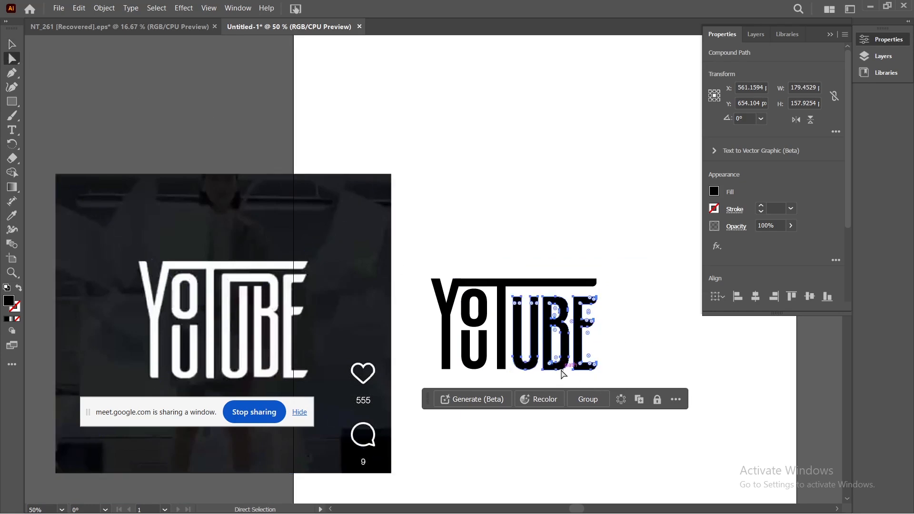
pyautogui.moveTo(555, 369); pyautogui.dragTo(557, 386)
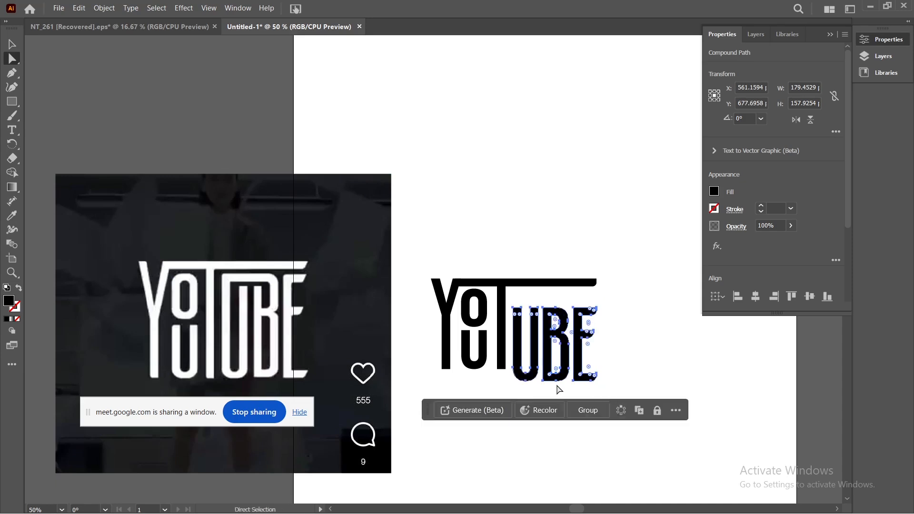
pyautogui.hotkey('ctrl', 'z')
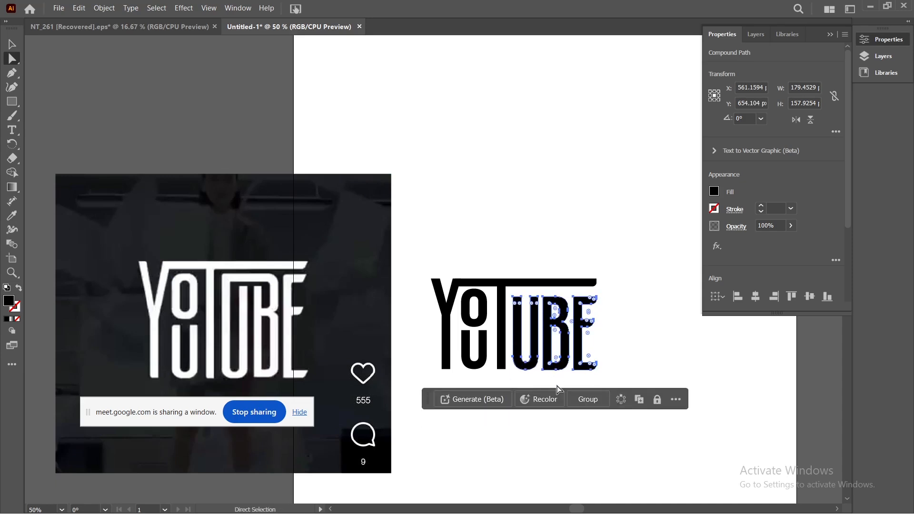
# Lengthen the final U, B and E to about 172 px high by pulling their bottom anchor points down.
pyautogui.scroll(3, 557, 385)
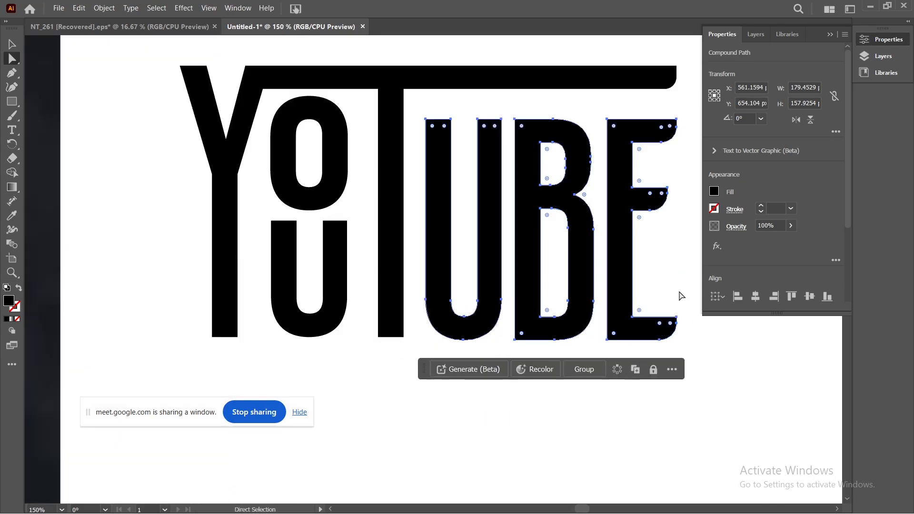
pyautogui.moveTo(697, 298); pyautogui.dragTo(421, 346)
pyautogui.click(422, 345)
pyautogui.moveTo(695, 277); pyautogui.dragTo(418, 370)
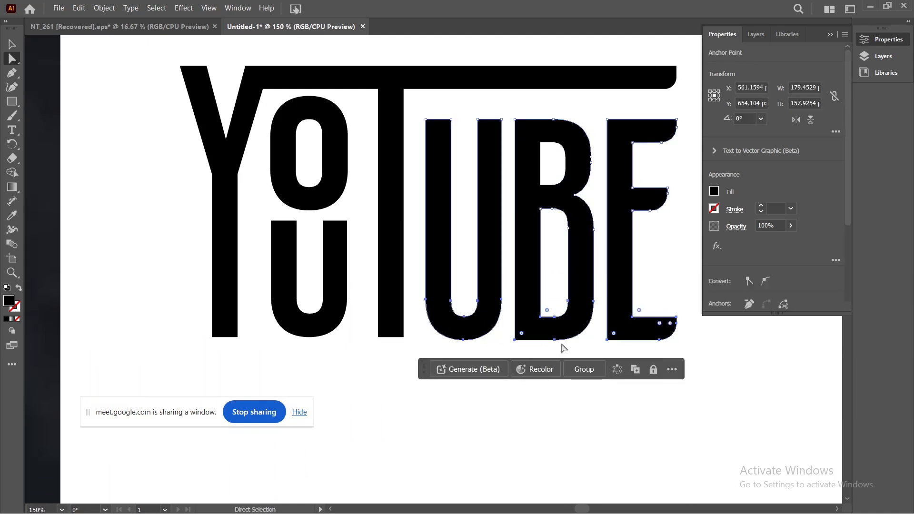
pyautogui.moveTo(554, 340)
pyautogui.mouseDown()
pyautogui.moveTo(555, 371)
pyautogui.moveTo(551, 354)
pyautogui.mouseUp()
# Move the lengthened U, B and E up together until they sit just below the crossbar and on the baseline.
pyautogui.press('v')
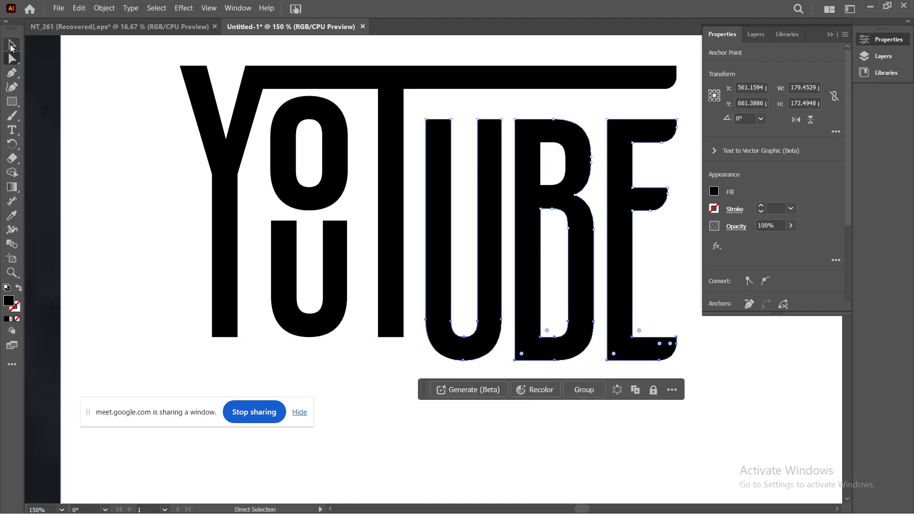
pyautogui.moveTo(526, 218); pyautogui.dragTo(531, 209)
pyautogui.hotkey('ctrl', 'z')
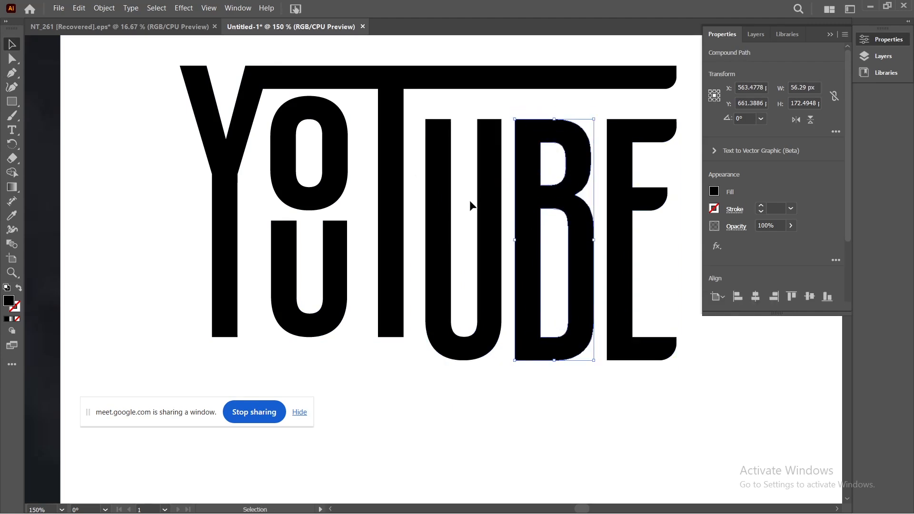
pyautogui.keyDown('shift'); pyautogui.click(485, 219); pyautogui.keyUp('shift')
pyautogui.moveTo(614, 254); pyautogui.dragTo(619, 234)
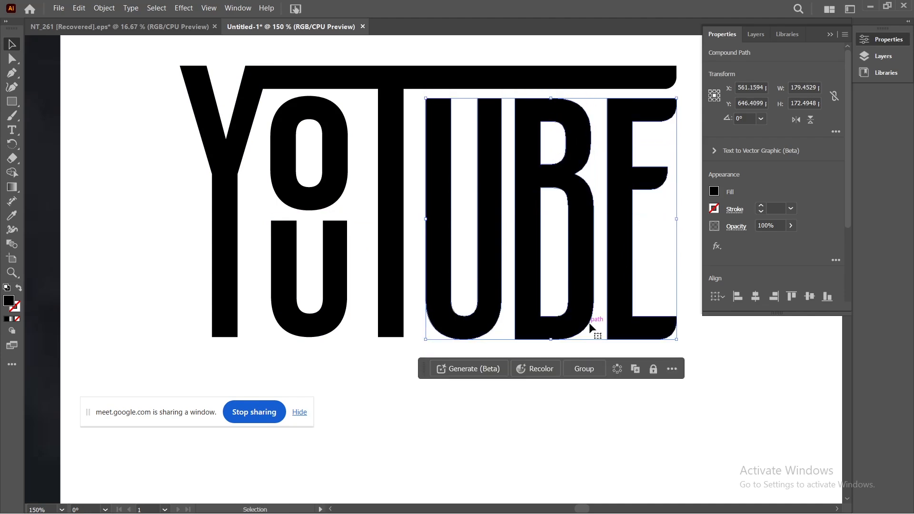
pyautogui.click(723, 384)
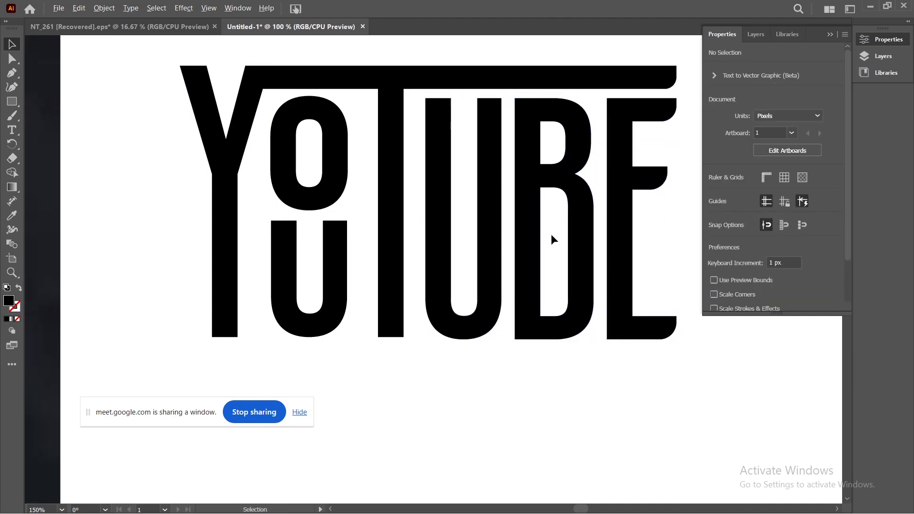
# Draw a black rectangle about 94 by 15 px across the tops of the final U and the B to bridge them.
pyautogui.scroll(-3, 550, 233)
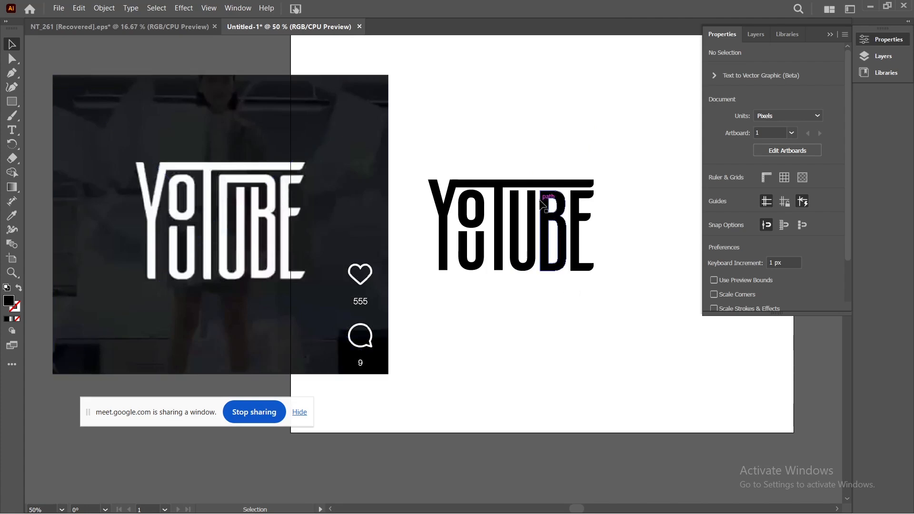
pyautogui.hotkey('ctrl', '=')
pyautogui.scroll(2, 542, 204)
pyautogui.scroll(-1, 542, 200)
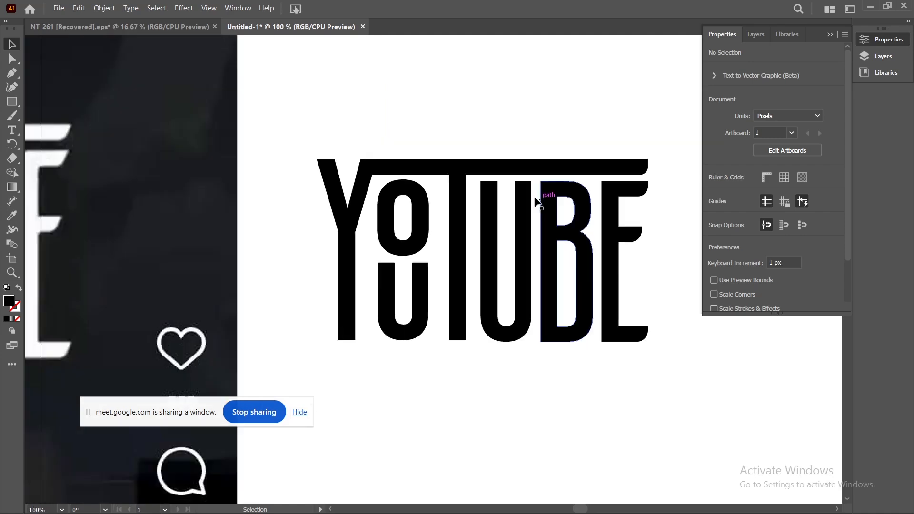
pyautogui.click(12, 102)
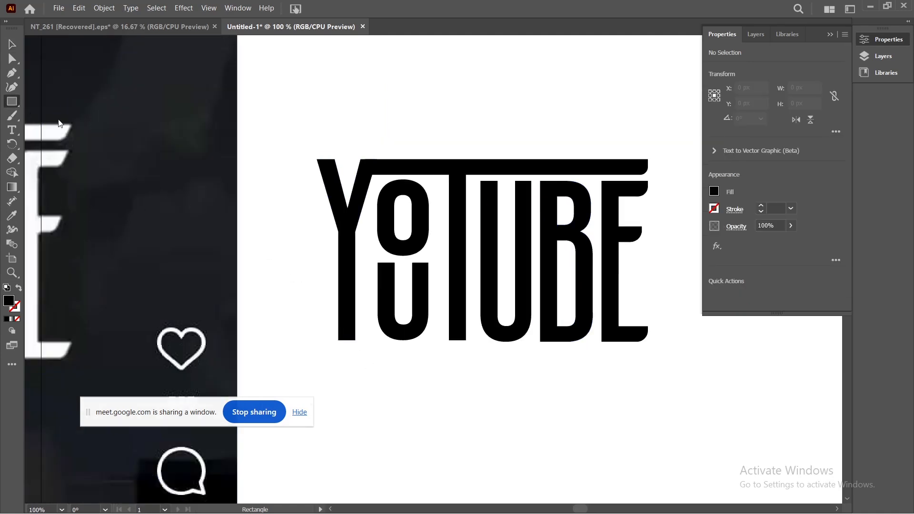
pyautogui.scroll(-2, 496, 182)
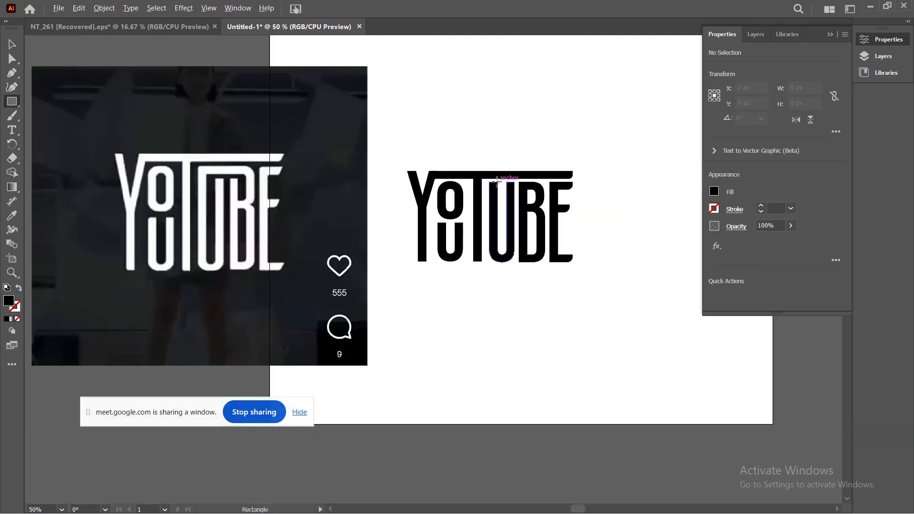
pyautogui.scroll(2, 496, 181)
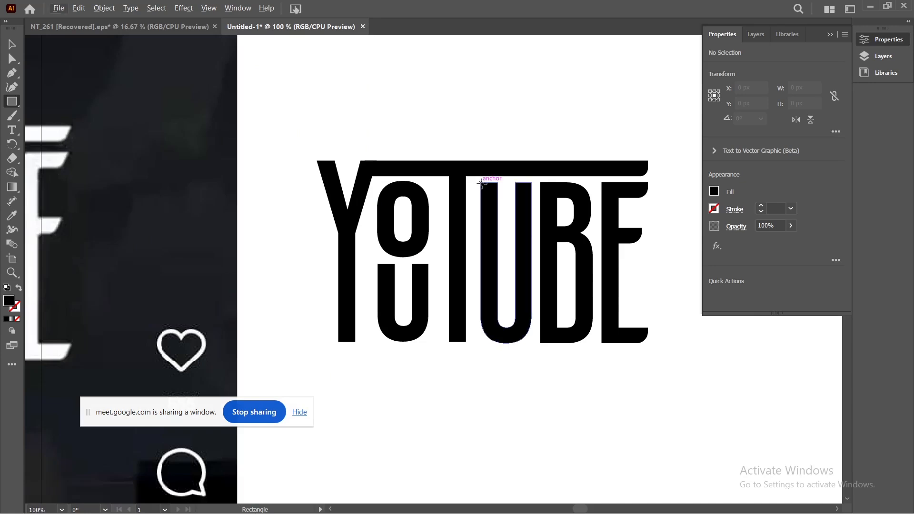
pyautogui.moveTo(481, 182); pyautogui.dragTo(568, 195)
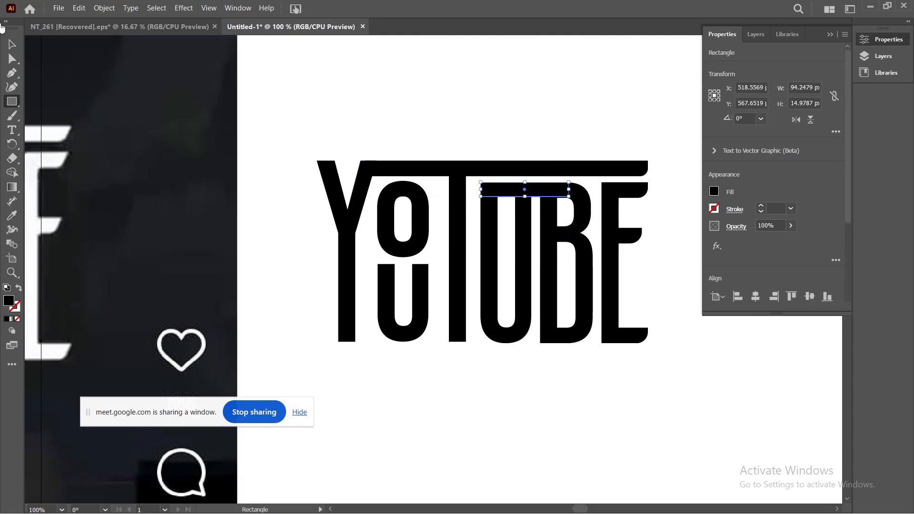
pyautogui.click(11, 45)
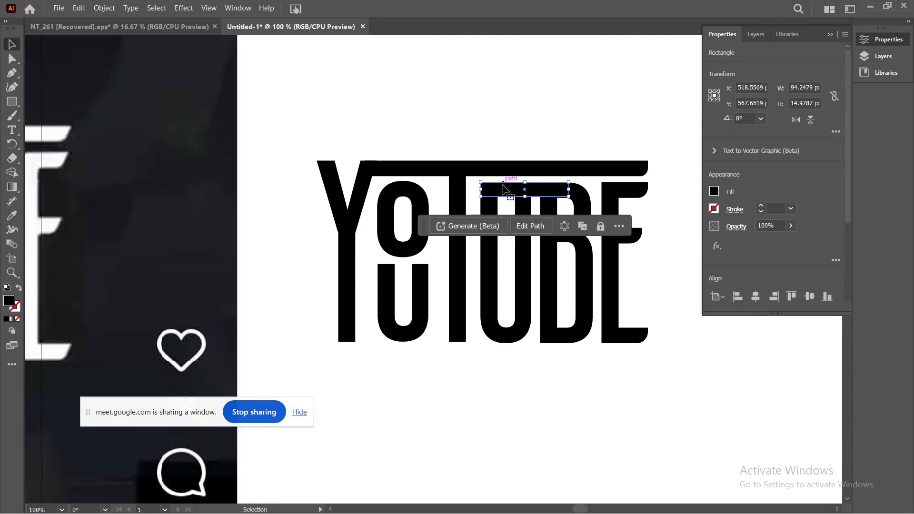
# Duplicate the black bridging rectangle directly beneath itself and reduce the copy's height to about 7.5 px.
pyautogui.scroll(-2, 349, 190)
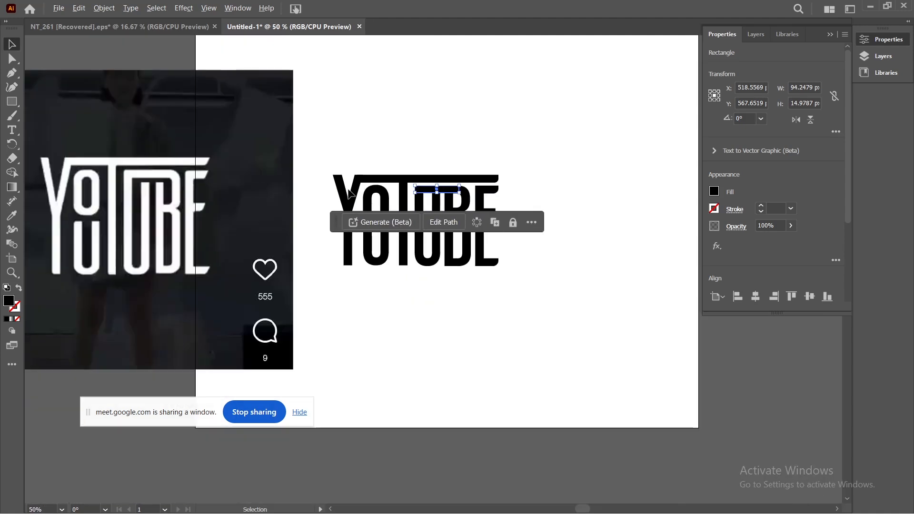
pyautogui.scroll(1, 445, 212)
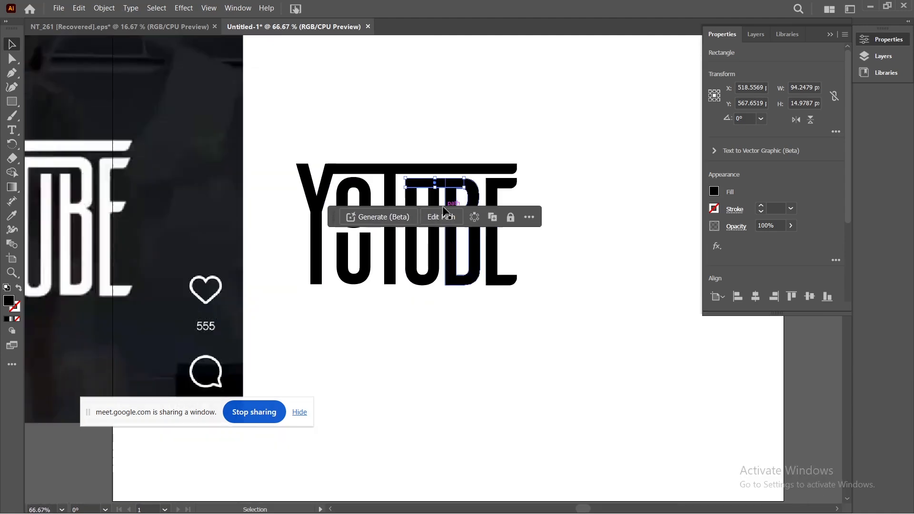
pyautogui.scroll(2, 443, 209)
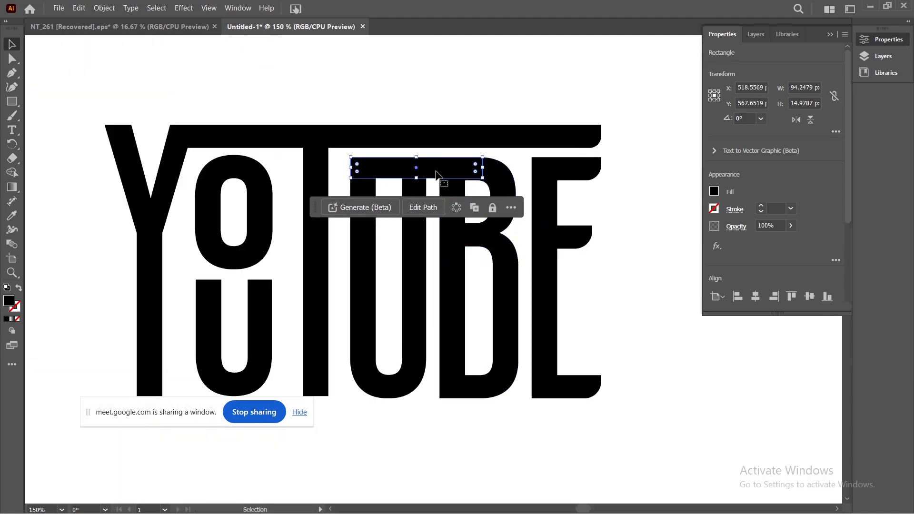
pyautogui.moveTo(432, 170); pyautogui.dragTo(416, 189)
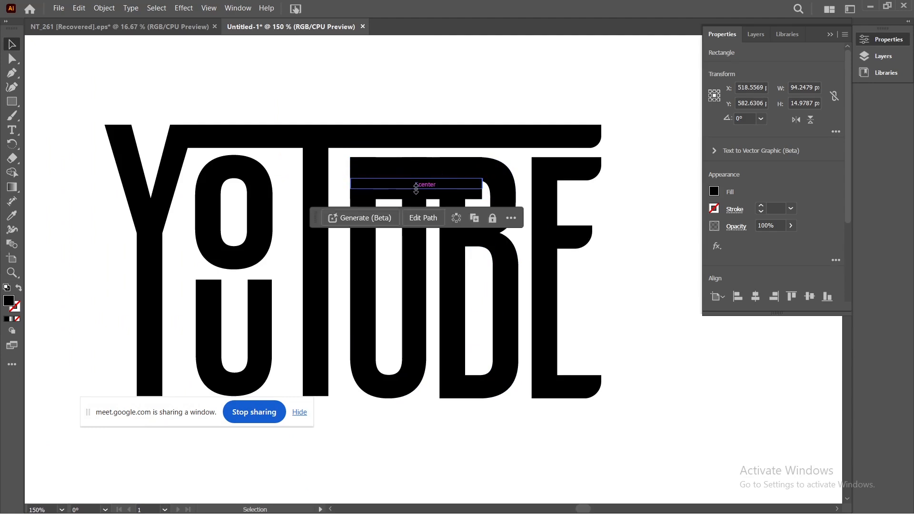
pyautogui.click(592, 184)
pyautogui.click(433, 164)
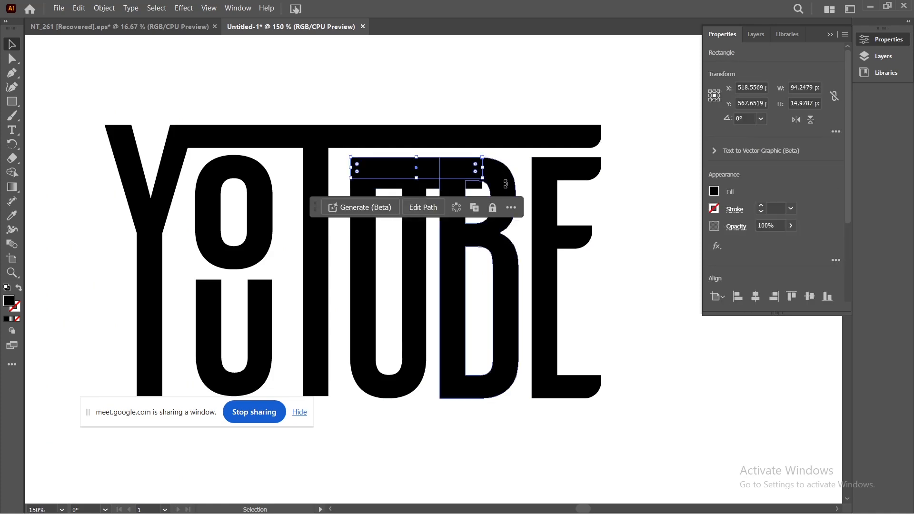
pyautogui.click(505, 261)
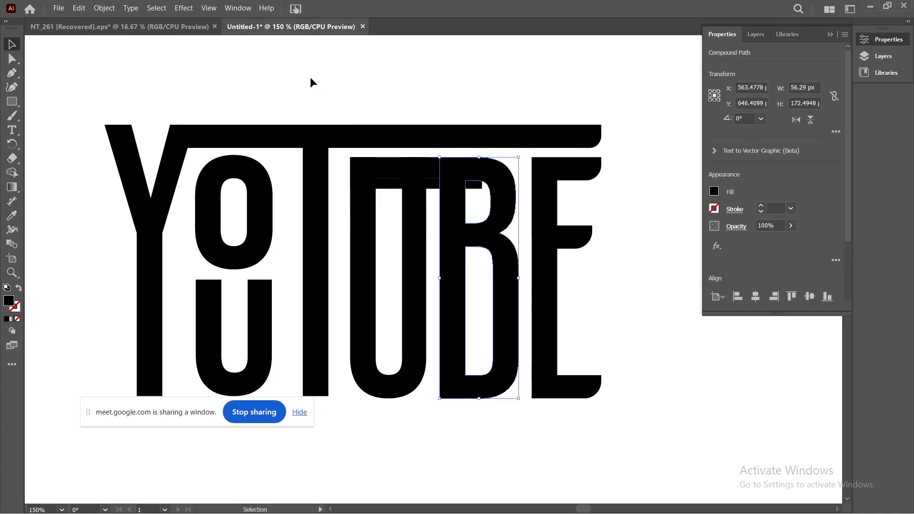
pyautogui.keyDown('shift'); pyautogui.click(412, 167); pyautogui.keyUp('shift')
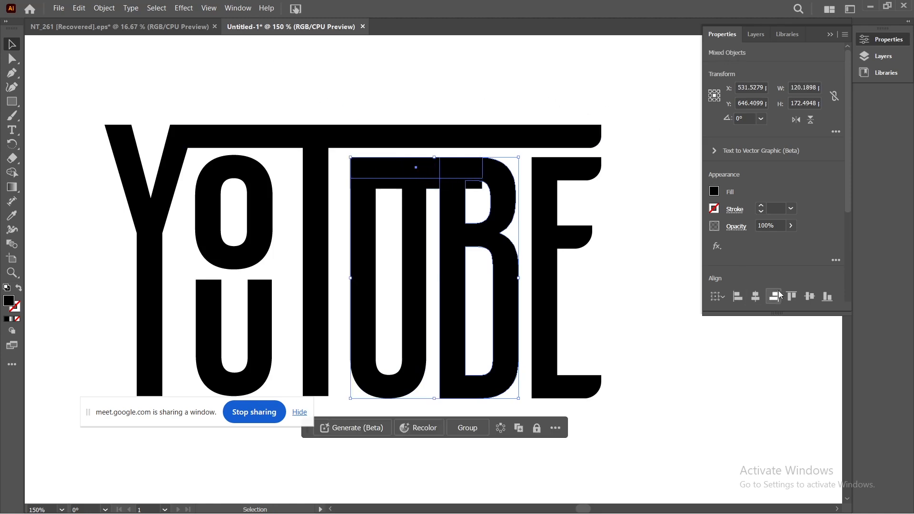
pyautogui.click(633, 274)
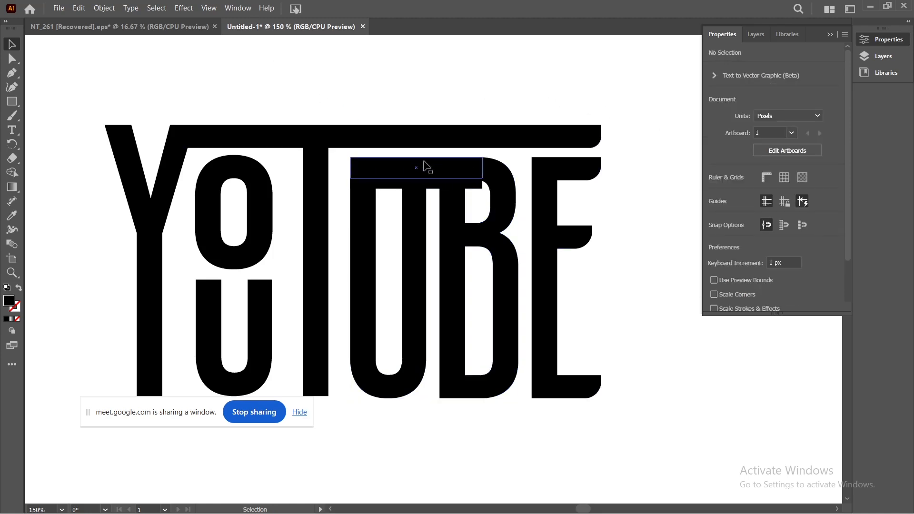
pyautogui.moveTo(415, 230); pyautogui.dragTo(521, 416)
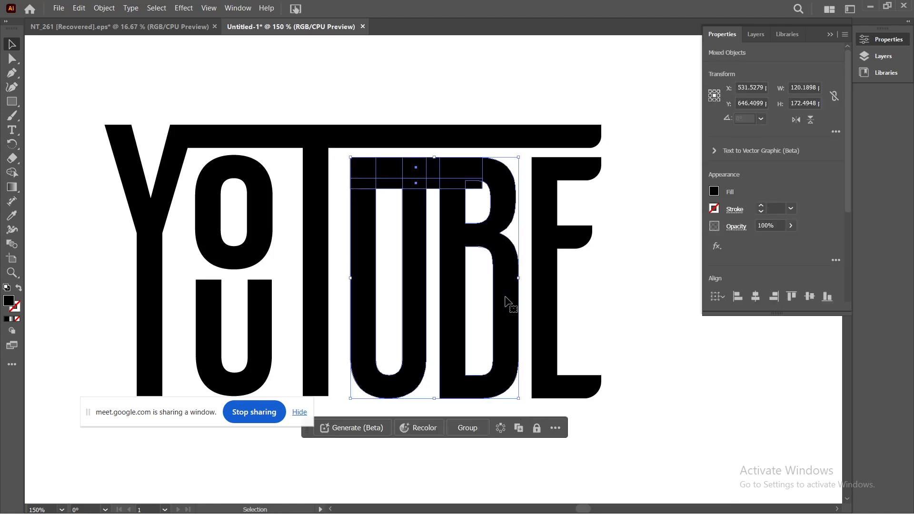
pyautogui.press('a')
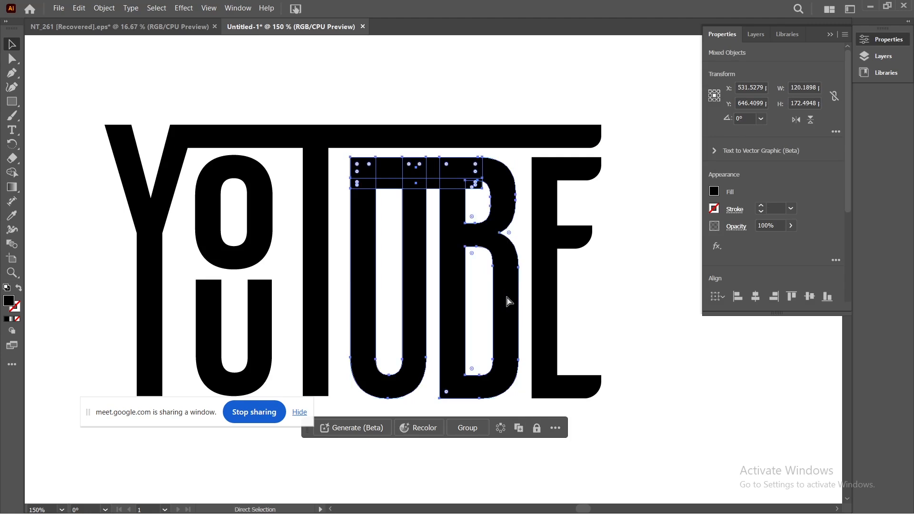
pyautogui.hotkey('ctrl', 't')
pyautogui.press('v')
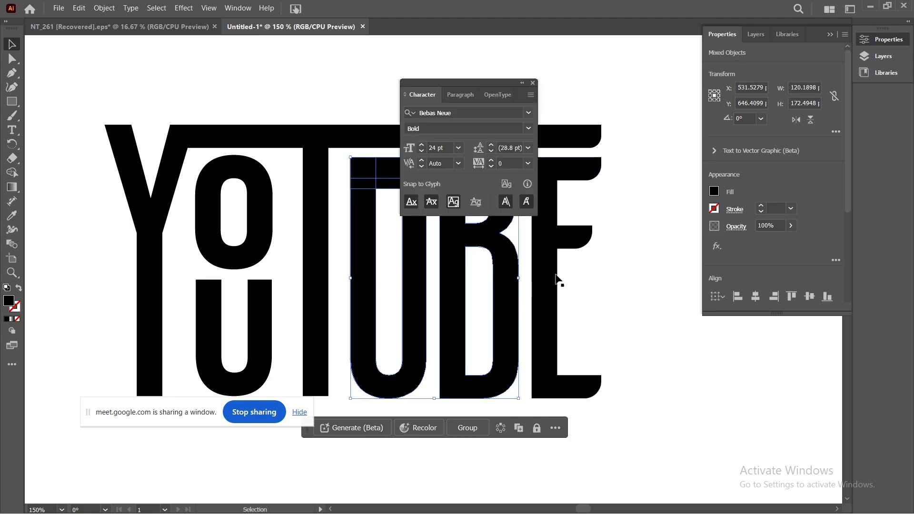
pyautogui.click(626, 251)
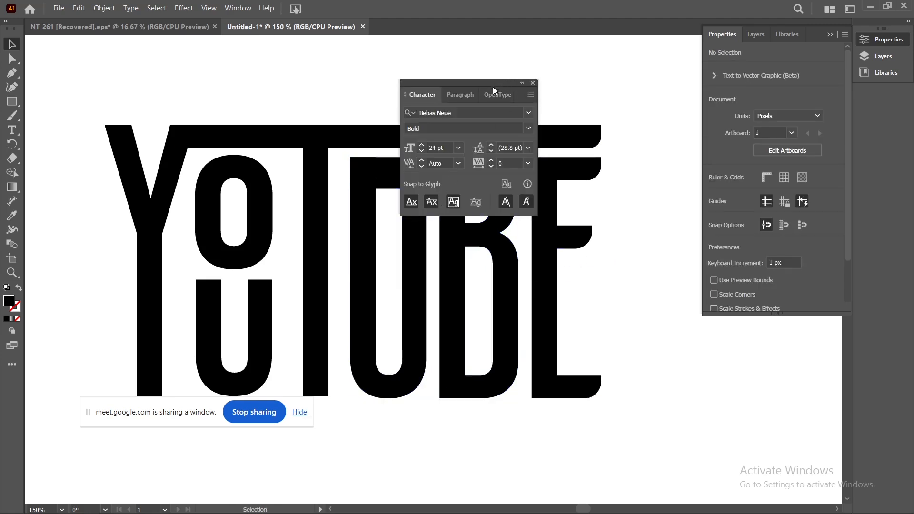
pyautogui.moveTo(489, 84); pyautogui.dragTo(777, 358)
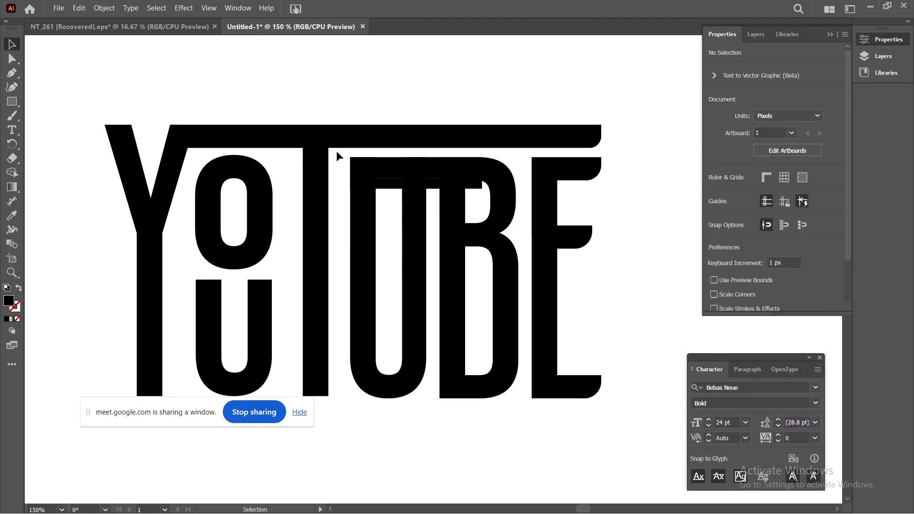
# Select the final U, the B and both bridging rectangles, and switch the artwork to outline view.
pyautogui.moveTo(338, 151); pyautogui.dragTo(524, 378)
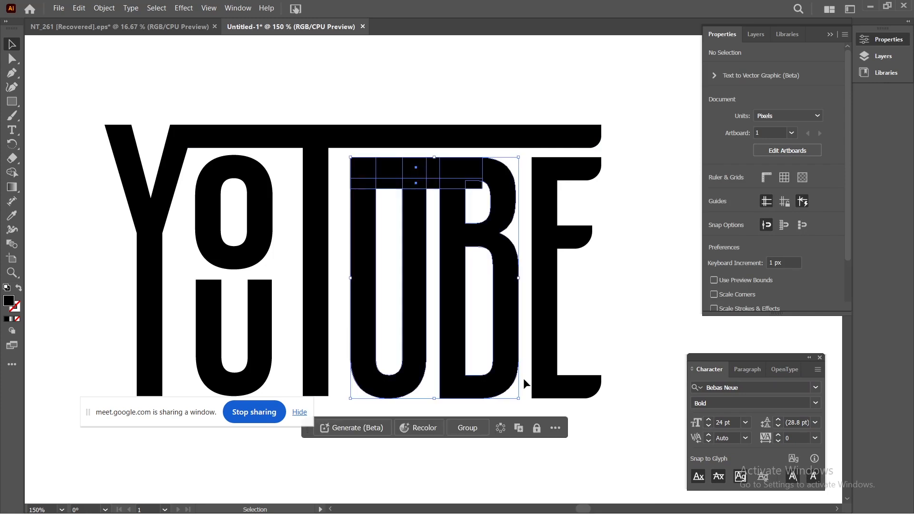
pyautogui.press('a')
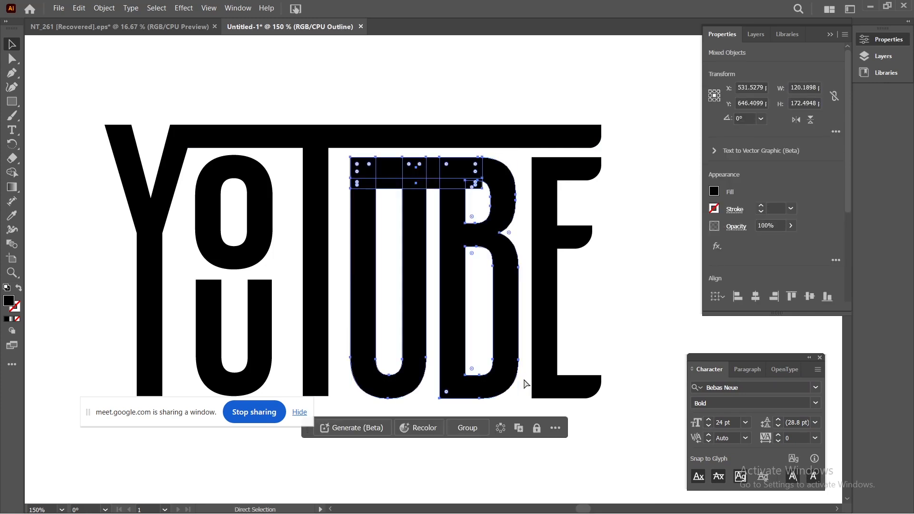
pyautogui.press('v')
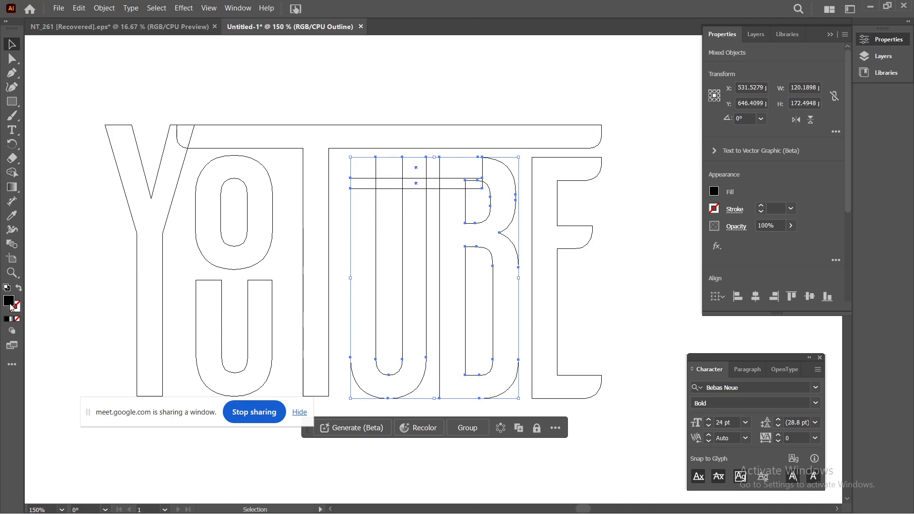
# Try to merge the final U, the B and the upper bridging rectangle with the Shape Builder.
pyautogui.click(11, 174)
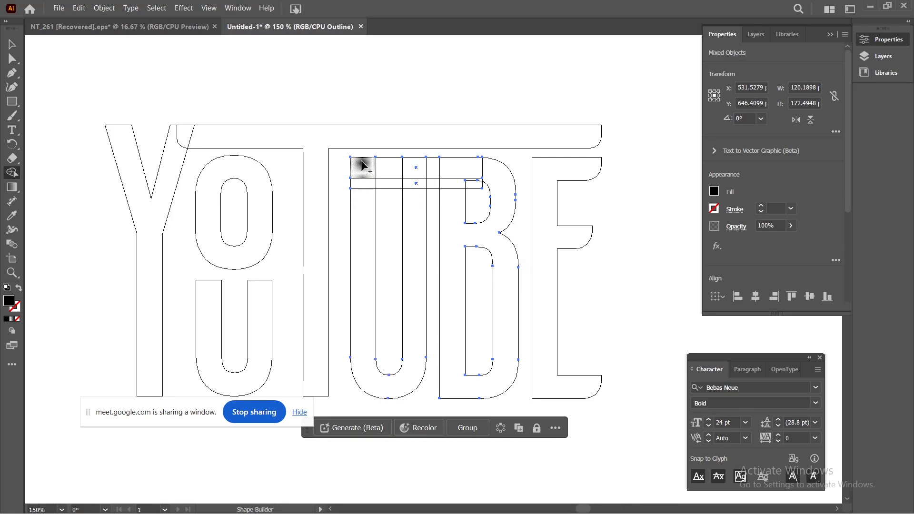
pyautogui.moveTo(367, 256); pyautogui.dragTo(363, 230)
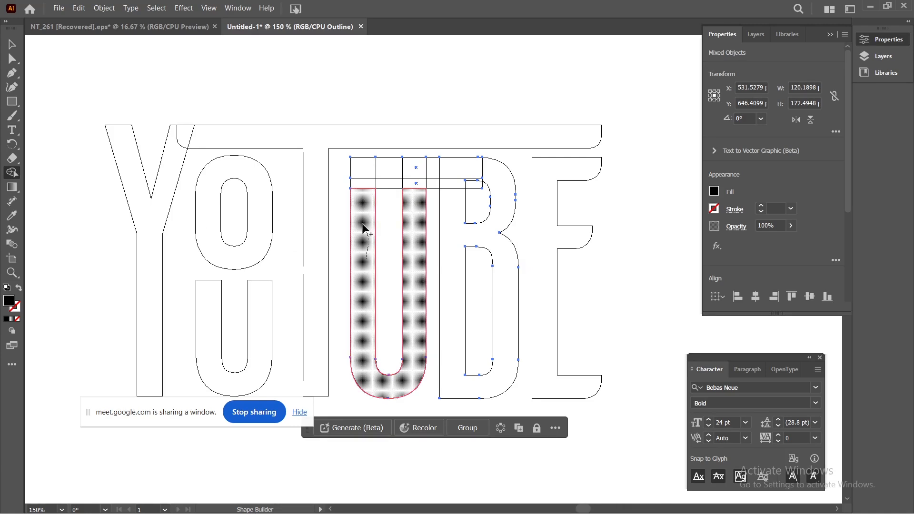
pyautogui.moveTo(362, 194)
pyautogui.mouseDown()
pyautogui.moveTo(373, 166)
pyautogui.moveTo(490, 172)
pyautogui.mouseUp()
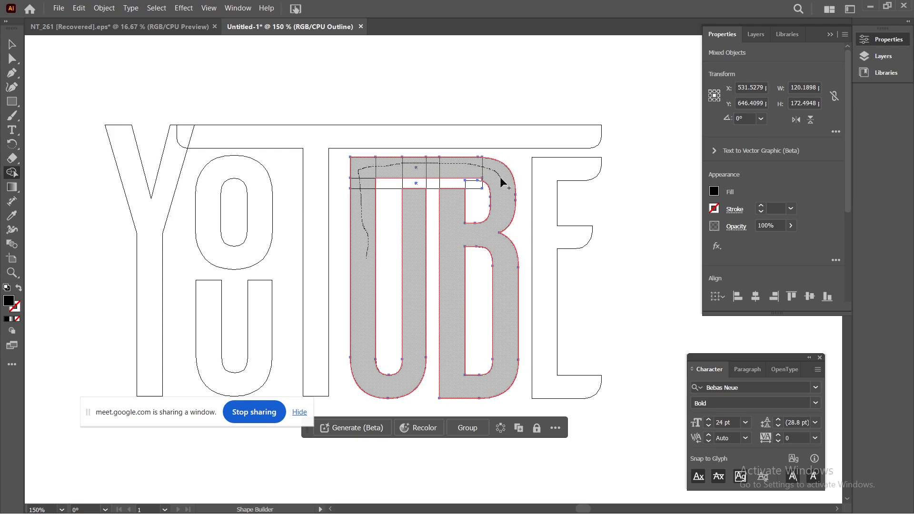
pyautogui.moveTo(502, 183); pyautogui.dragTo(500, 183)
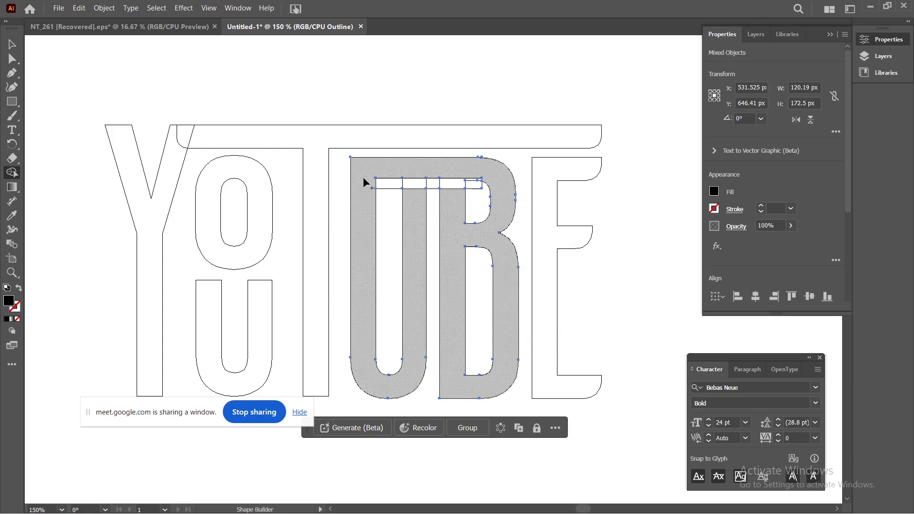
pyautogui.hotkey('ctrl', 'z')
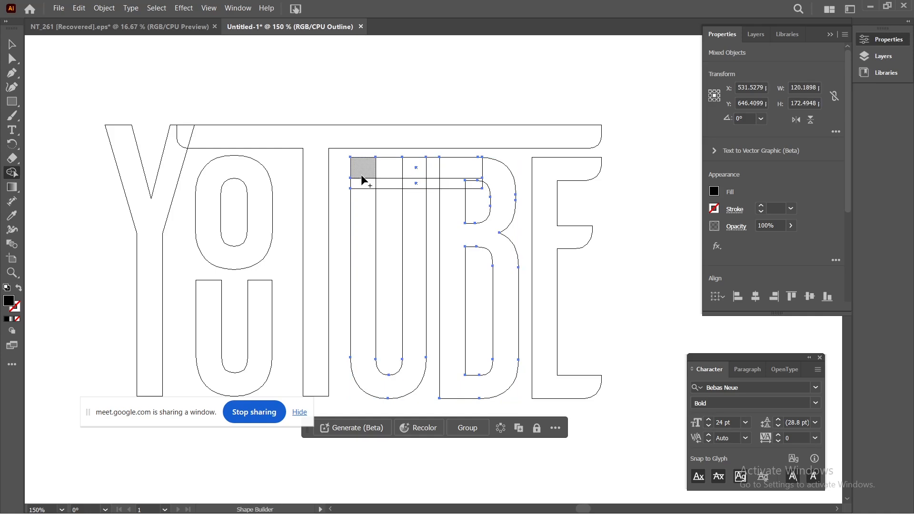
# Lower the thin rectangle to the top of the B's upper counter and shorten it to about 92 px wide.
pyautogui.click(12, 46)
pyautogui.click(479, 102)
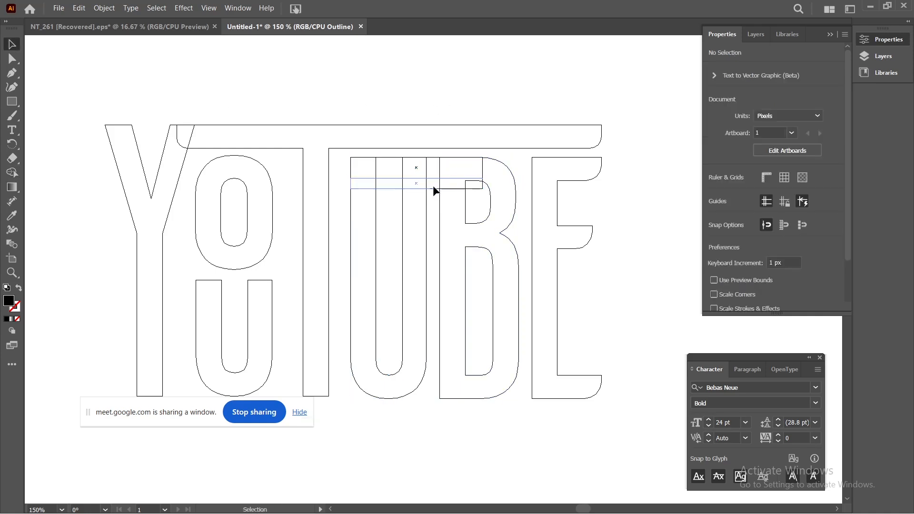
pyautogui.click(435, 189)
pyautogui.moveTo(435, 190); pyautogui.dragTo(435, 192)
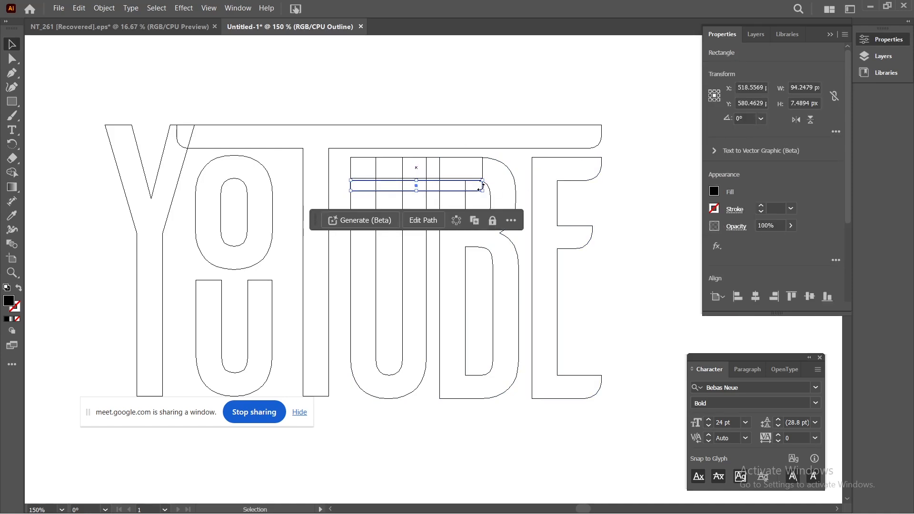
pyautogui.scroll(3, 482, 184)
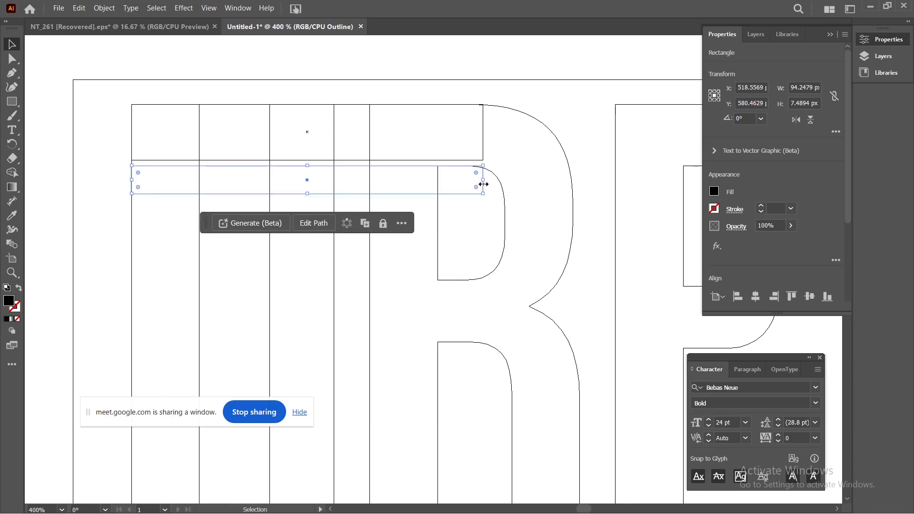
pyautogui.moveTo(485, 181); pyautogui.dragTo(466, 180)
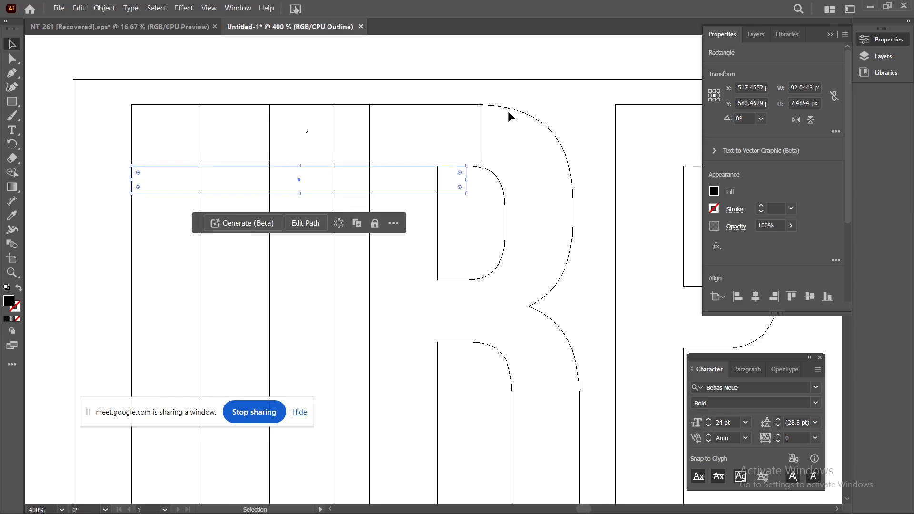
pyautogui.click(523, 70)
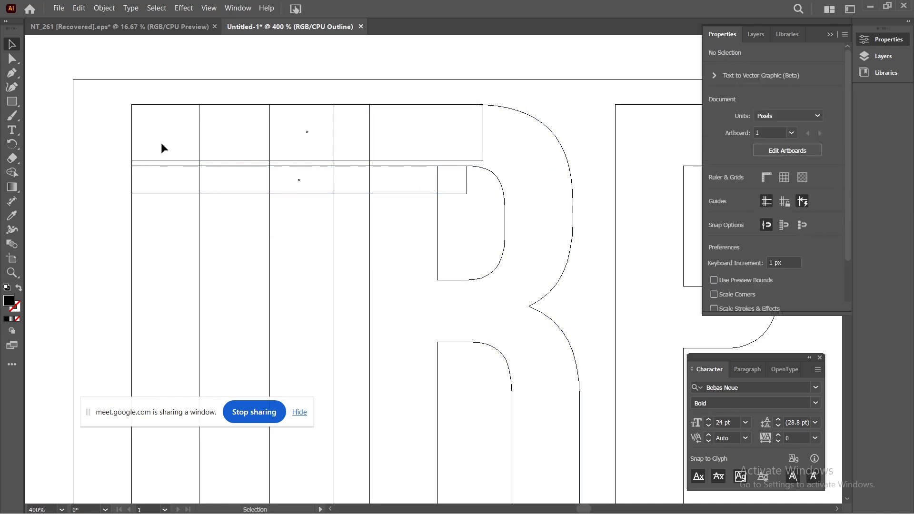
# Merge the final U, the B, the upper rectangle and the narrow strips beneath it into one shape with the Shape Builder.
pyautogui.scroll(-3, 161, 142)
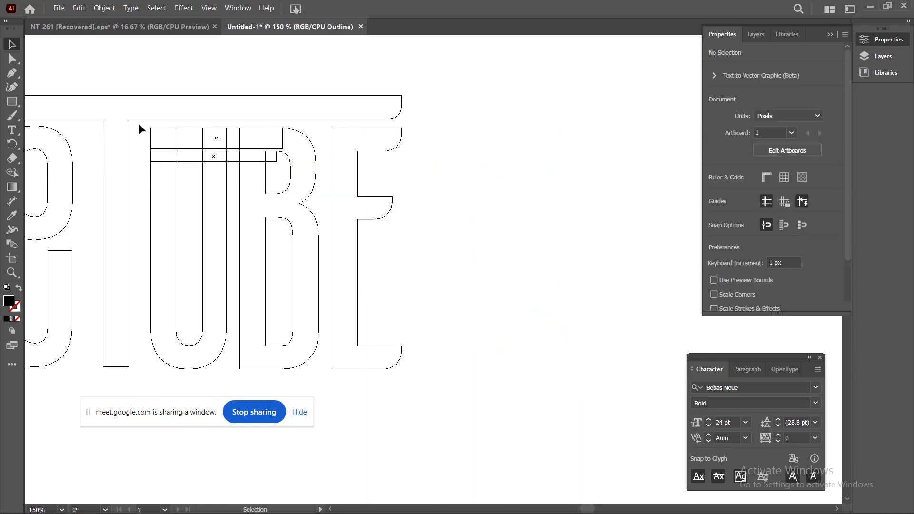
pyautogui.moveTo(138, 124); pyautogui.dragTo(322, 204)
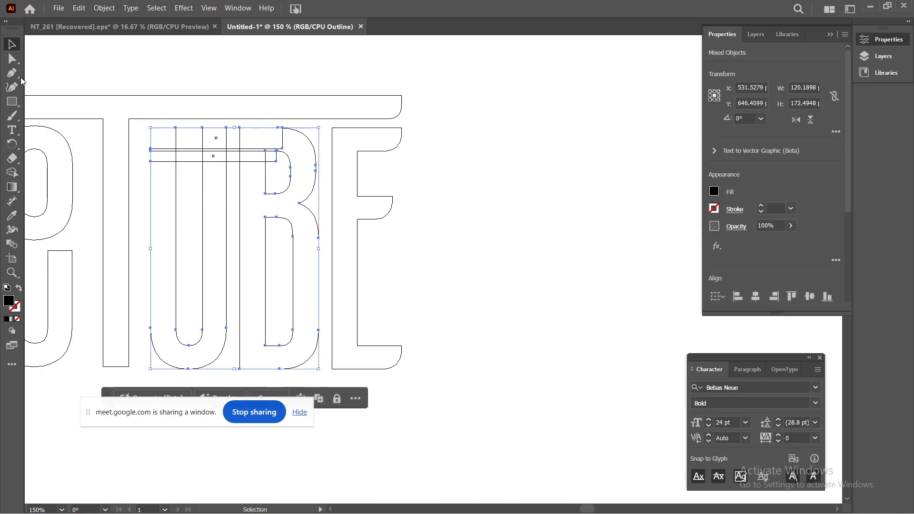
pyautogui.click(14, 174)
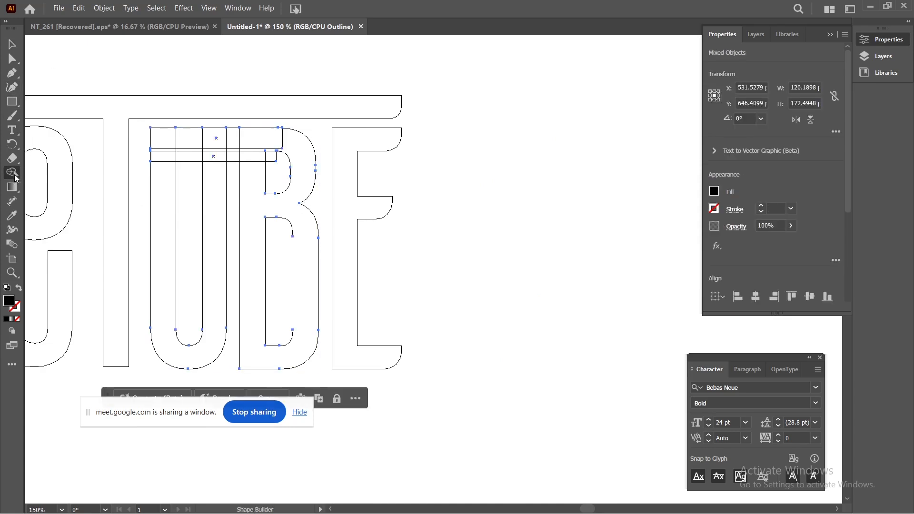
pyautogui.moveTo(163, 213)
pyautogui.mouseDown()
pyautogui.moveTo(156, 142)
pyautogui.moveTo(251, 139)
pyautogui.moveTo(288, 148)
pyautogui.mouseUp()
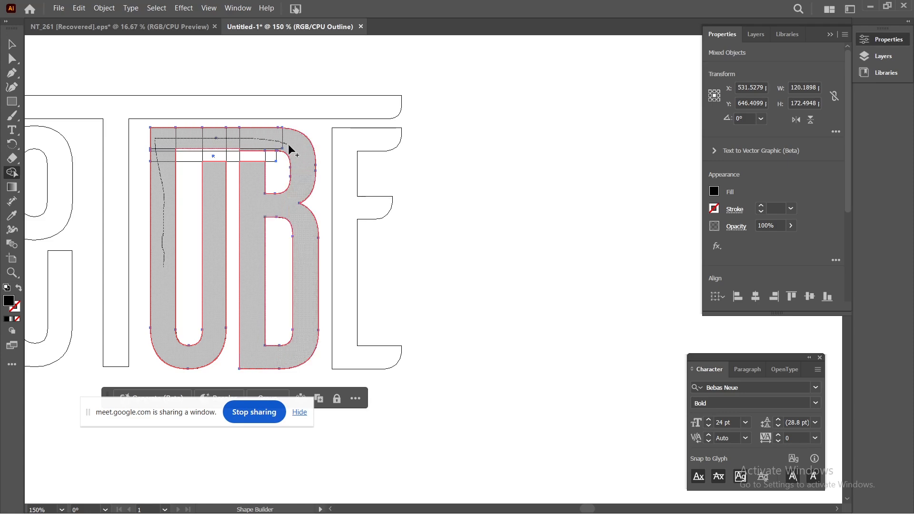
pyautogui.moveTo(290, 149); pyautogui.dragTo(291, 148)
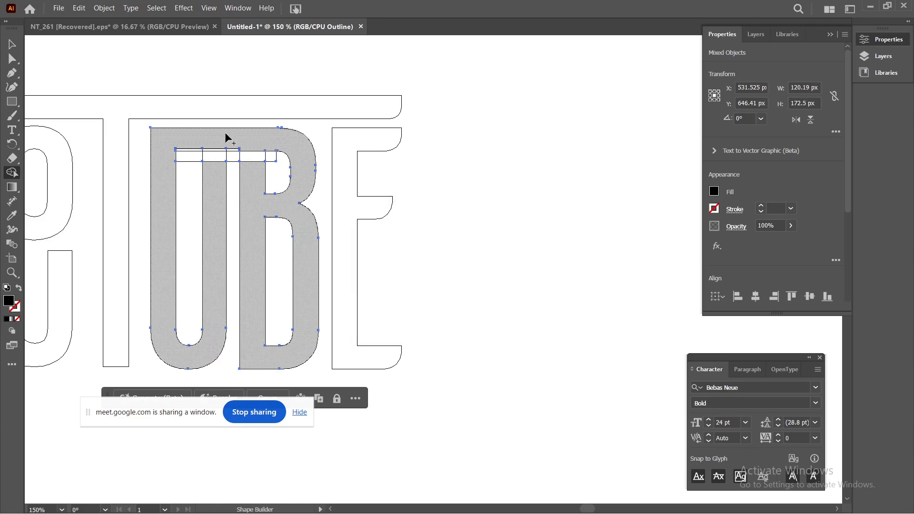
pyautogui.scroll(2, 227, 138)
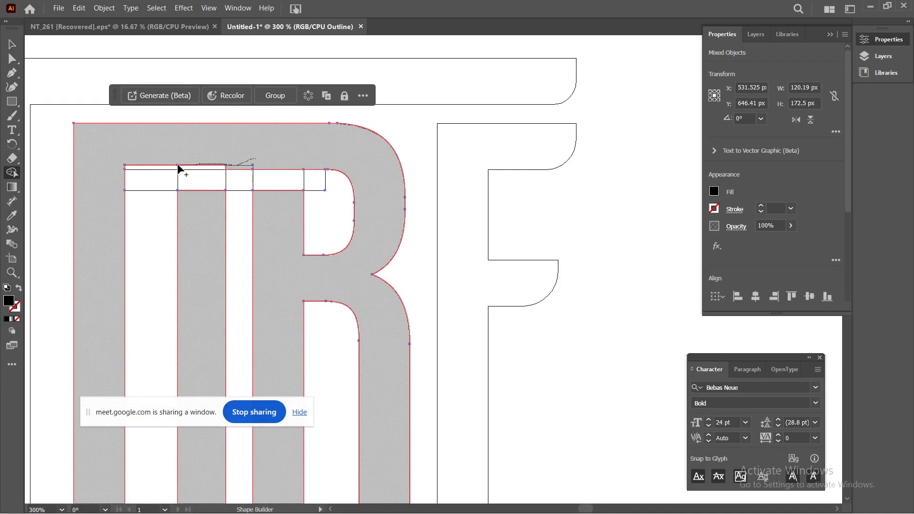
pyautogui.moveTo(177, 164); pyautogui.dragTo(176, 166)
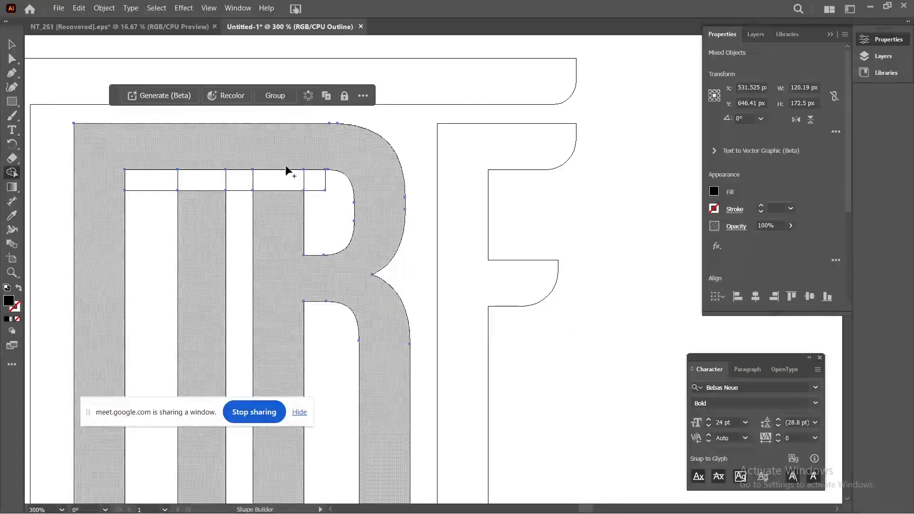
# Remove the leftover regions of the thin rectangle between the U and B with the Shape Builder, and return to preview mode.
pyautogui.scroll(-1, 322, 213)
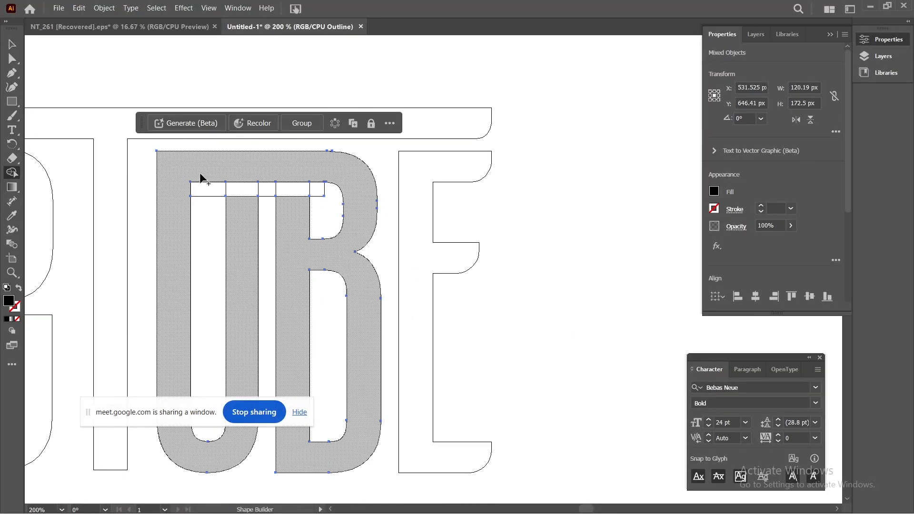
pyautogui.moveTo(197, 170)
pyautogui.mouseDown()
pyautogui.moveTo(266, 174)
pyautogui.moveTo(257, 207)
pyautogui.mouseUp()
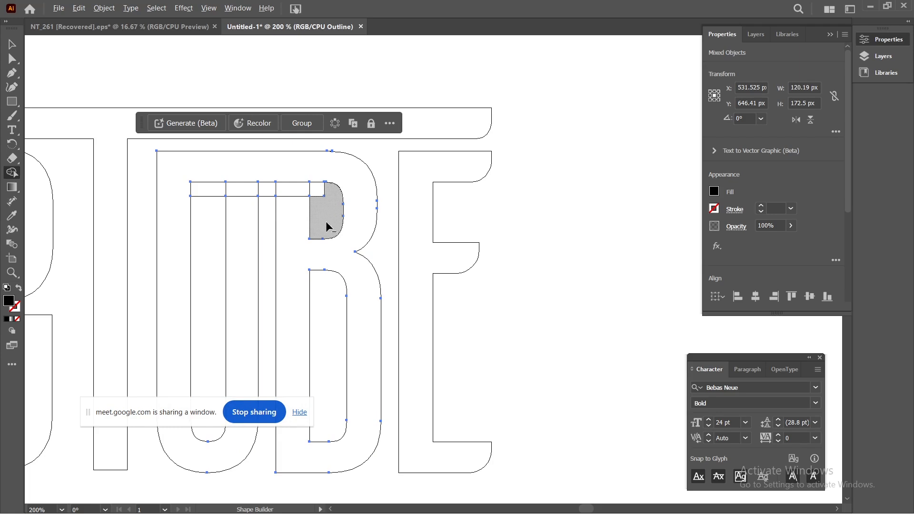
pyautogui.moveTo(328, 214)
pyautogui.mouseDown()
pyautogui.moveTo(323, 193)
pyautogui.moveTo(306, 187)
pyautogui.moveTo(212, 187)
pyautogui.mouseUp()
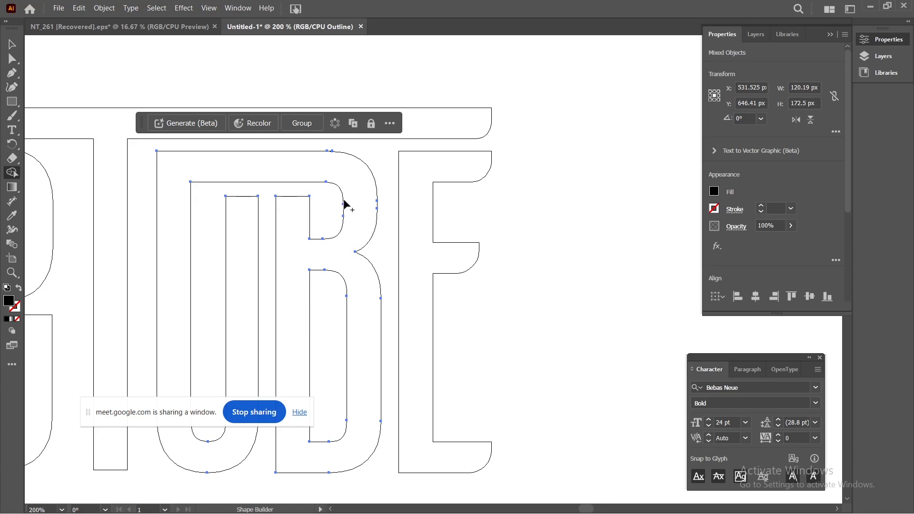
pyautogui.click(11, 45)
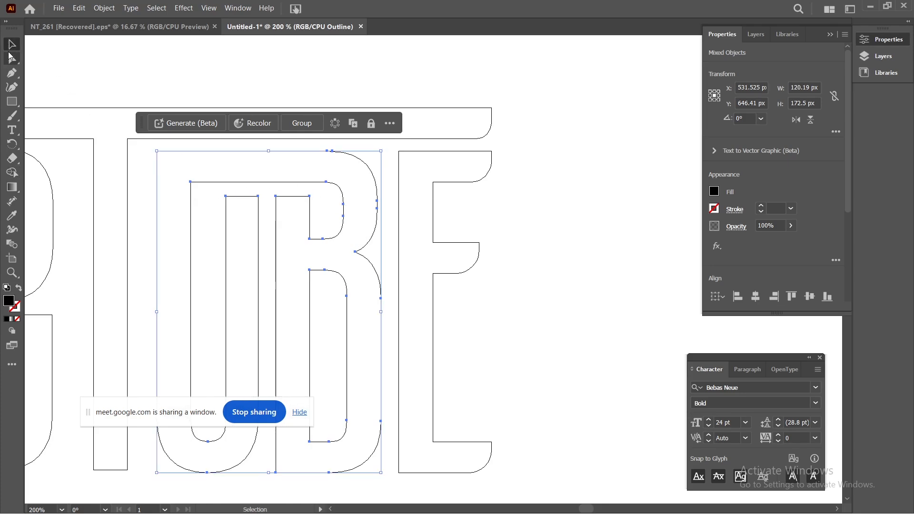
pyautogui.hotkey('ctrl', 'y')
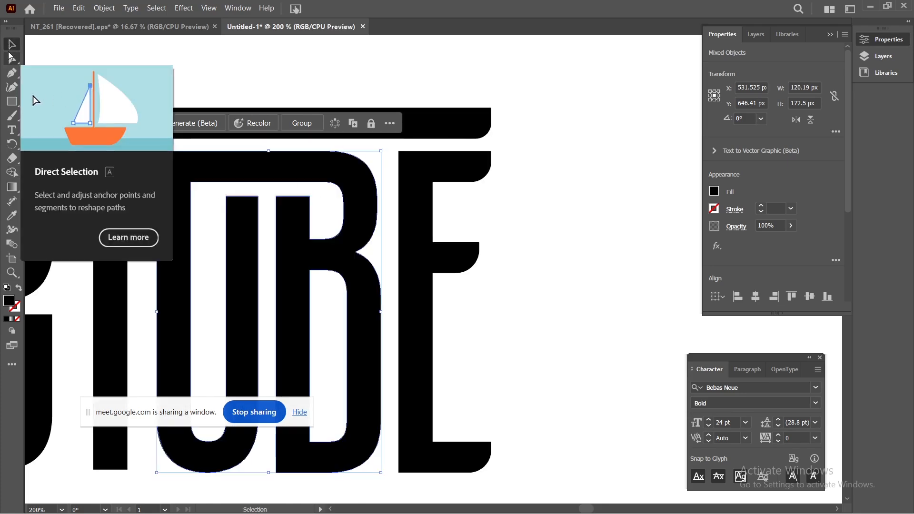
pyautogui.click(590, 260)
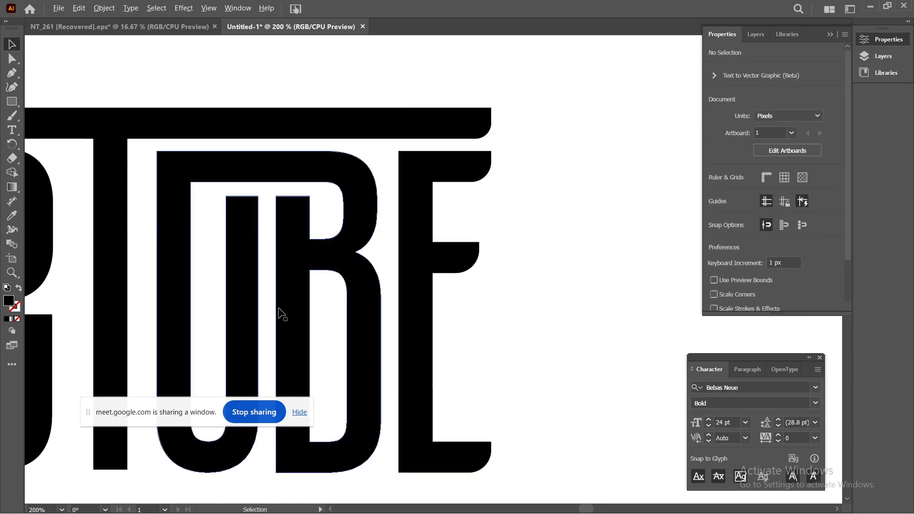
# Move the T with its long top bar about 3.6 px left, closer to the stacked O and U.
pyautogui.scroll(-2, 282, 314)
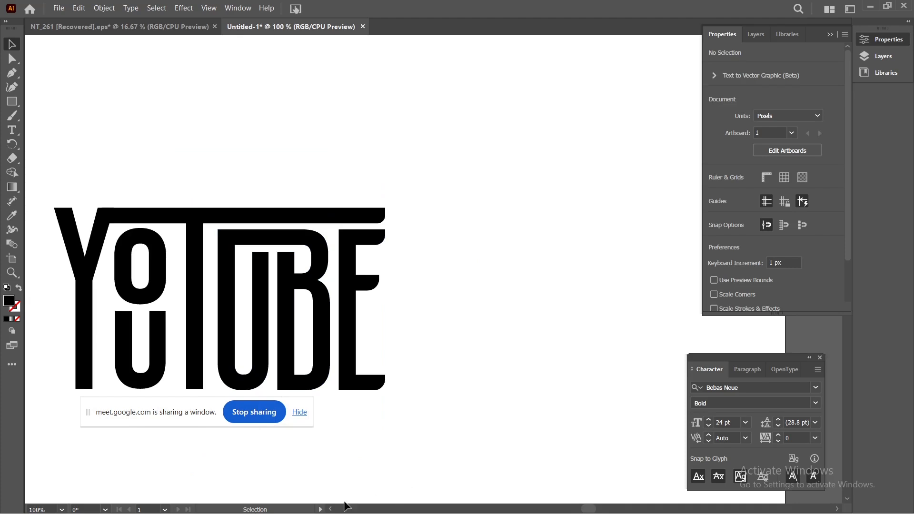
pyautogui.click(332, 509)
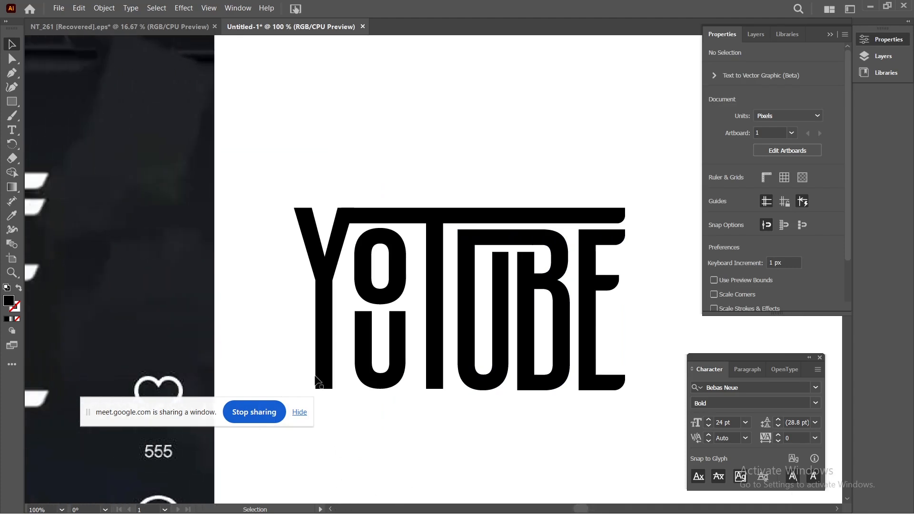
pyautogui.click(439, 217)
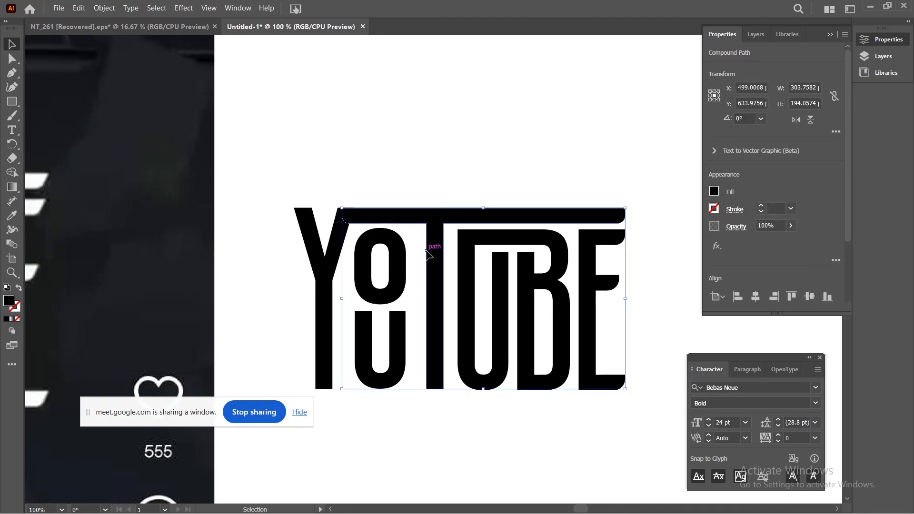
pyautogui.moveTo(427, 257); pyautogui.dragTo(438, 190)
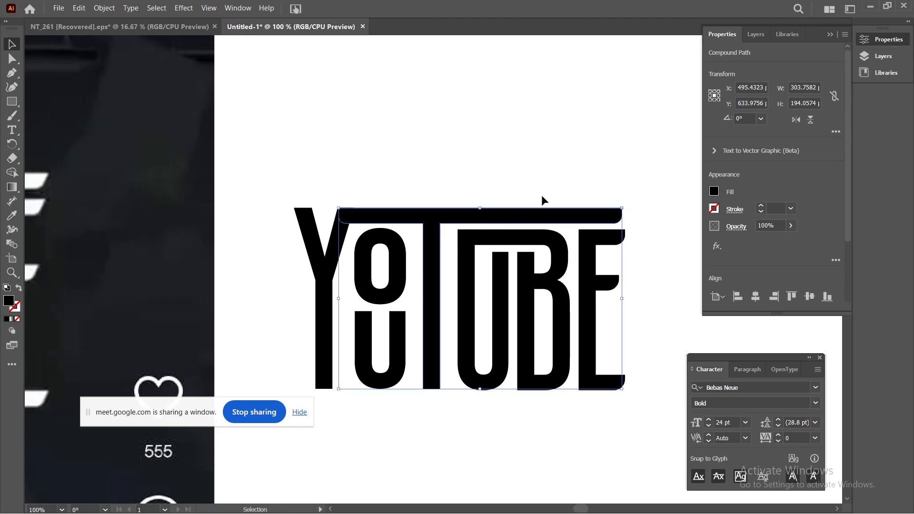
# Shift the E left so it ends flush with the T's bar, and shift the merged UB shape slightly left to even the spacing.
pyautogui.click(626, 196)
pyautogui.moveTo(597, 242); pyautogui.dragTo(593, 244)
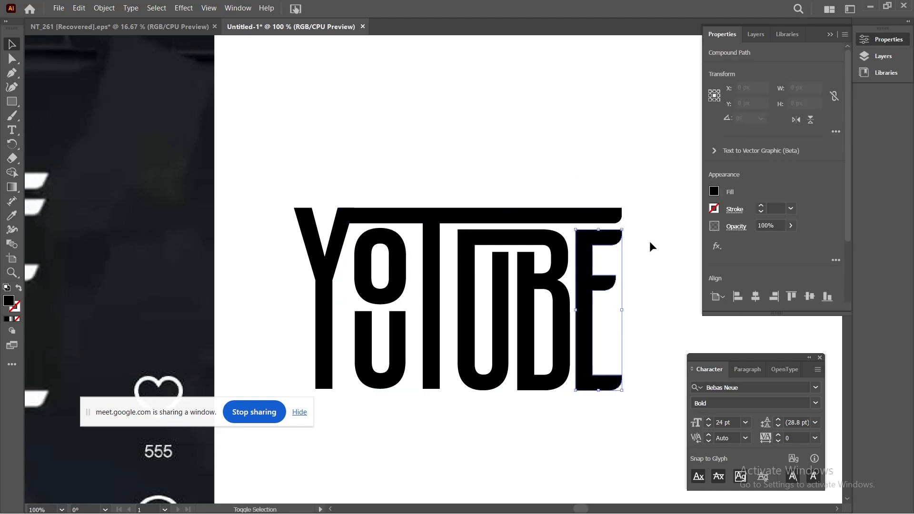
pyautogui.click(639, 249)
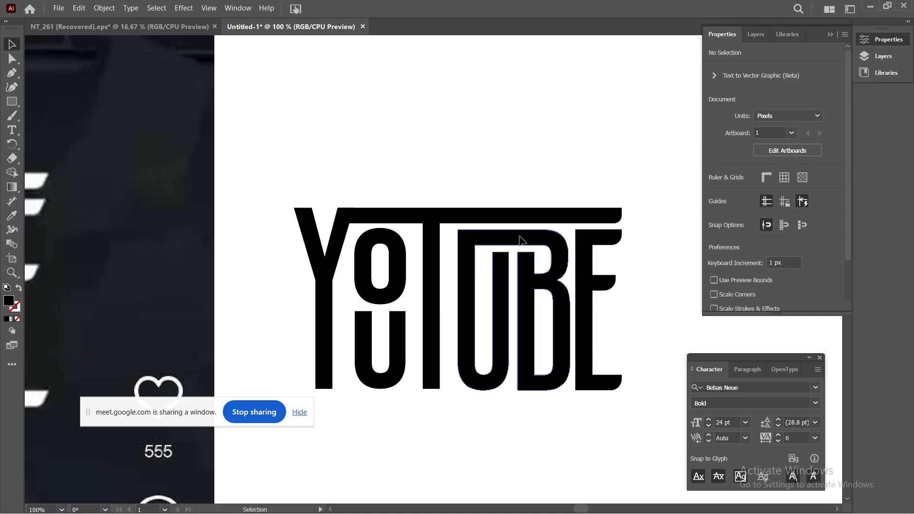
pyautogui.moveTo(519, 240); pyautogui.dragTo(518, 240)
pyautogui.click(675, 330)
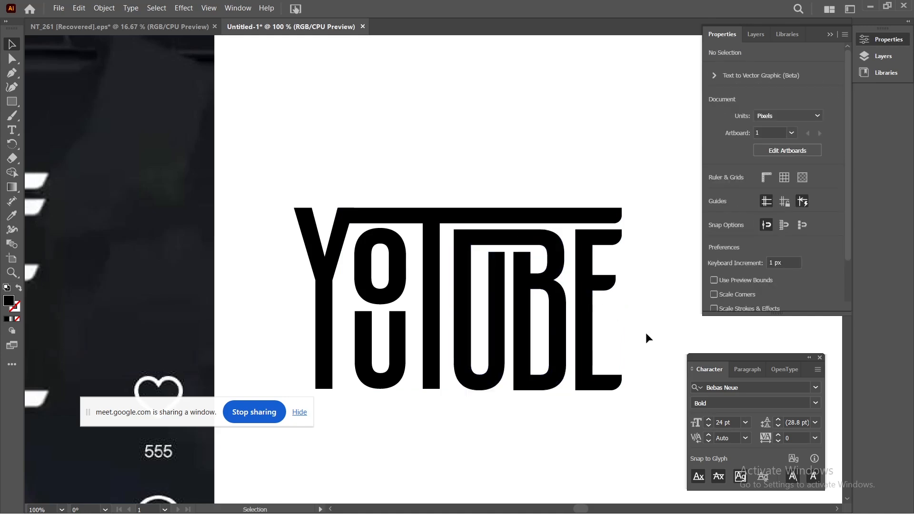
# Group all the finished YOUTUBE letters and move the group down to the lower part of the artboard.
pyautogui.scroll(-3, 533, 350)
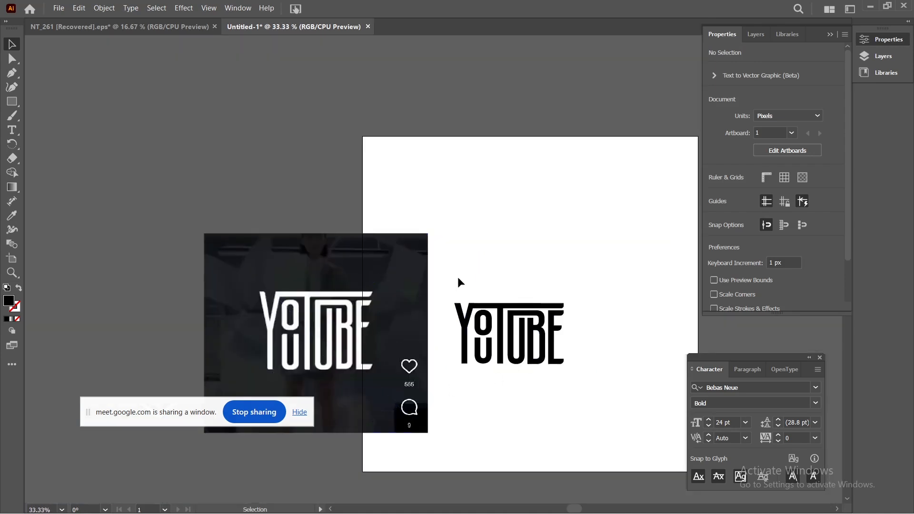
pyautogui.moveTo(449, 286); pyautogui.dragTo(596, 371)
pyautogui.rightClick(541, 337)
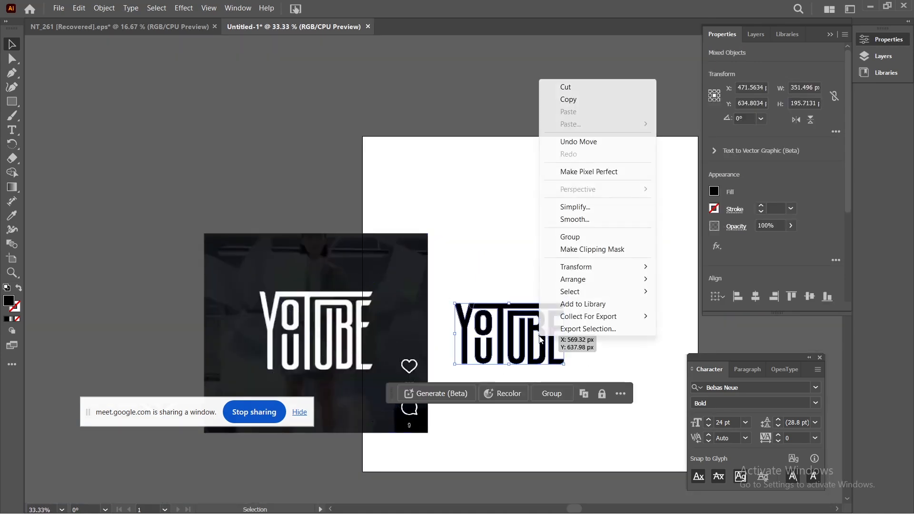
pyautogui.click(590, 237)
pyautogui.moveTo(538, 324); pyautogui.dragTo(555, 394)
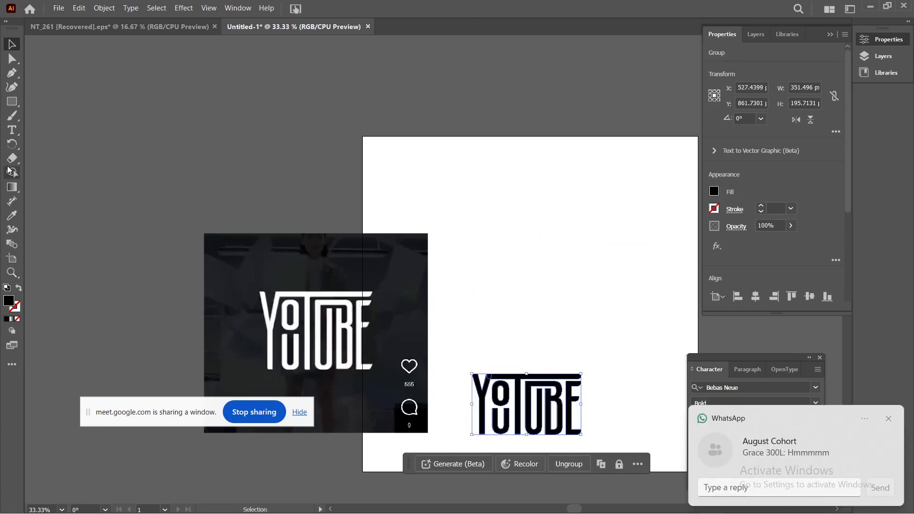
# Draw a black rectangle about 660 by 570 px on the artboard above the lettering.
pyautogui.click(12, 102)
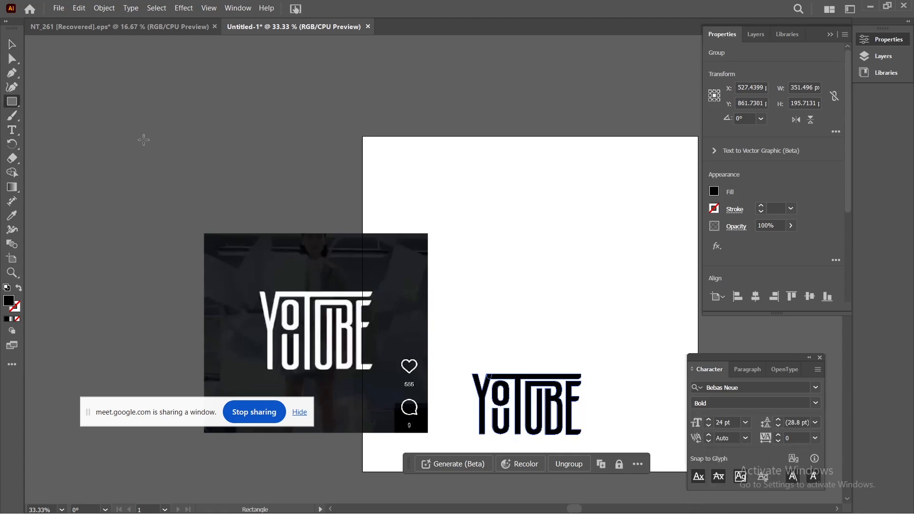
pyautogui.moveTo(446, 183); pyautogui.dragTo(651, 361)
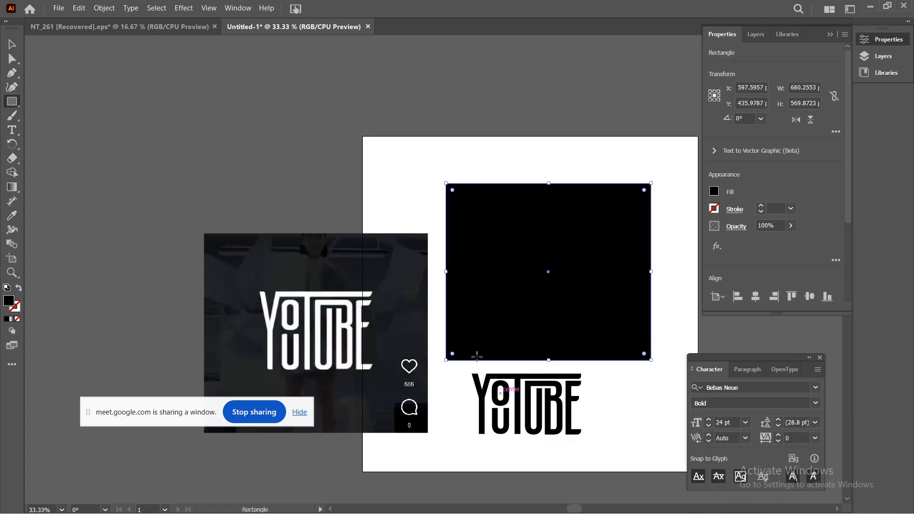
# Duplicate the grouped YOUTUBE lettering, placing the copy to the lower right of the original.
pyautogui.click(12, 44)
pyautogui.click(558, 419)
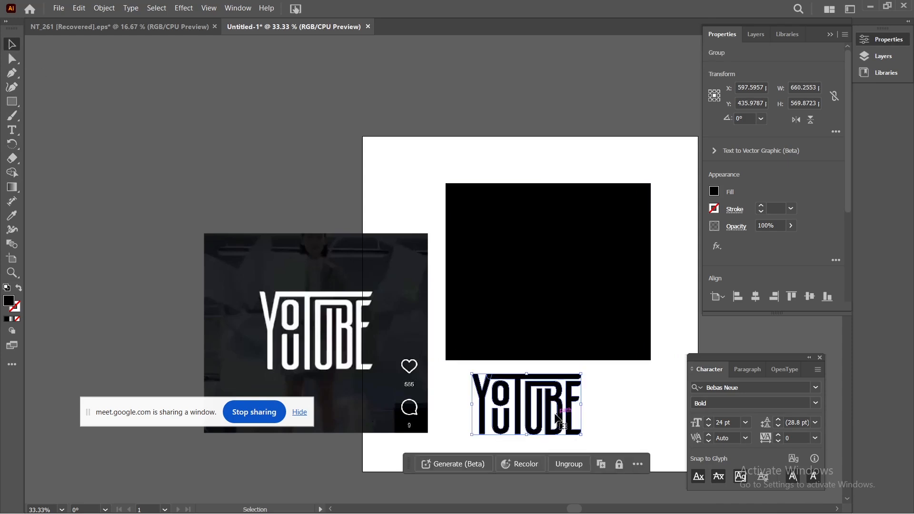
pyautogui.moveTo(571, 392); pyautogui.dragTo(664, 424)
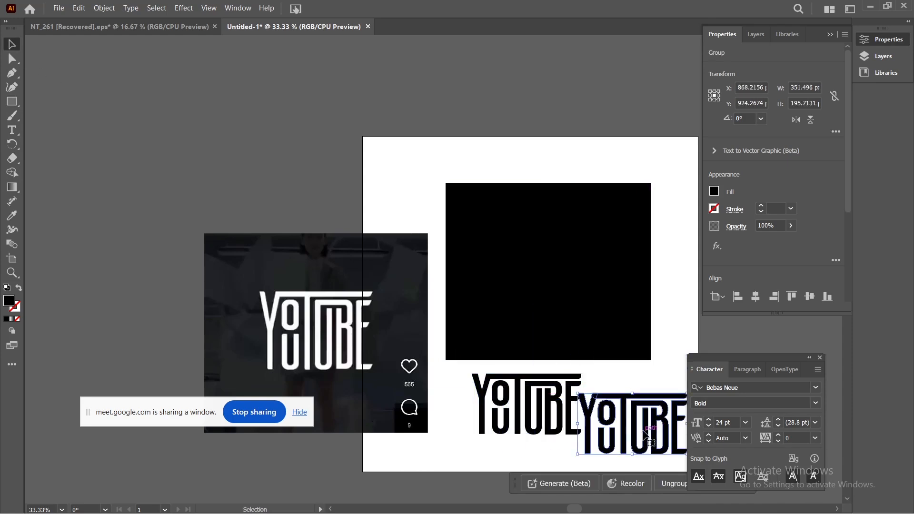